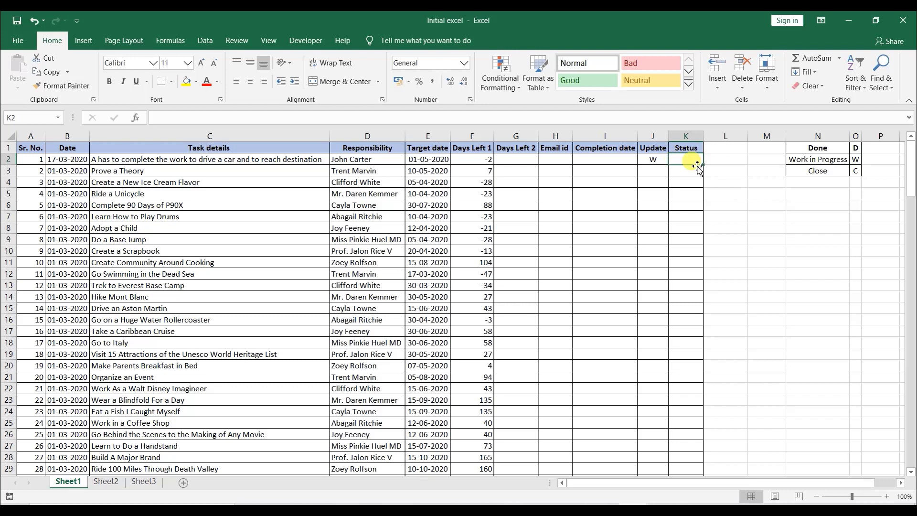
- Set the first task's Update value in J2 to D and check its Status cell
left_click(650, 161)
left_click(673, 159)
left_click(663, 169)
left_click(686, 161)
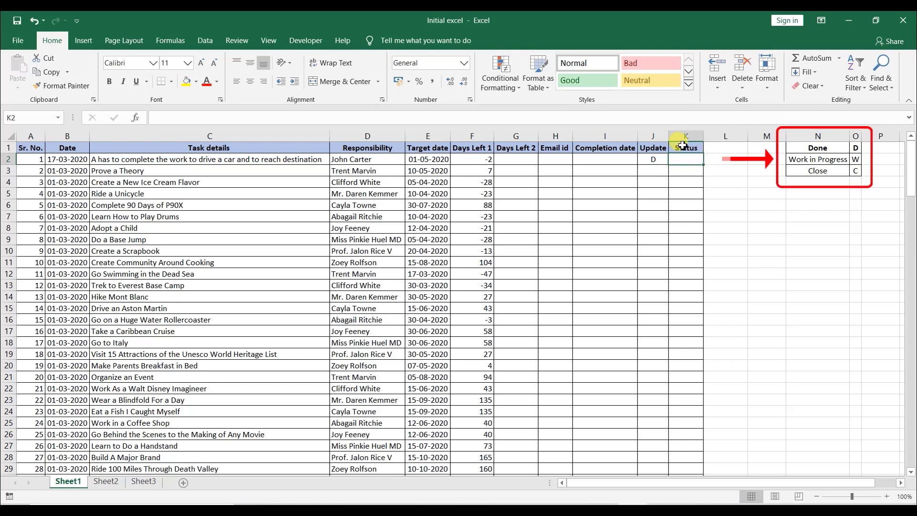
- Change the first task's Update value to W and check its Status cell
left_click(665, 158)
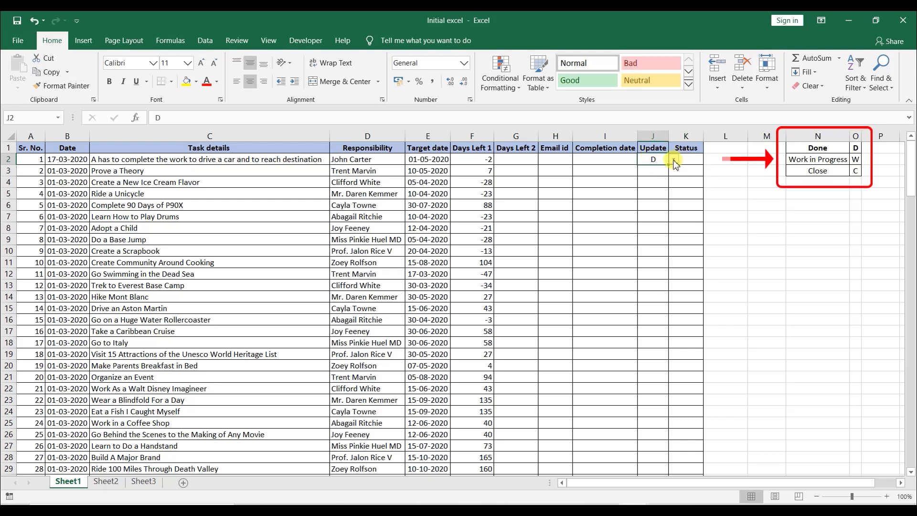
left_click(673, 160)
left_click(659, 178)
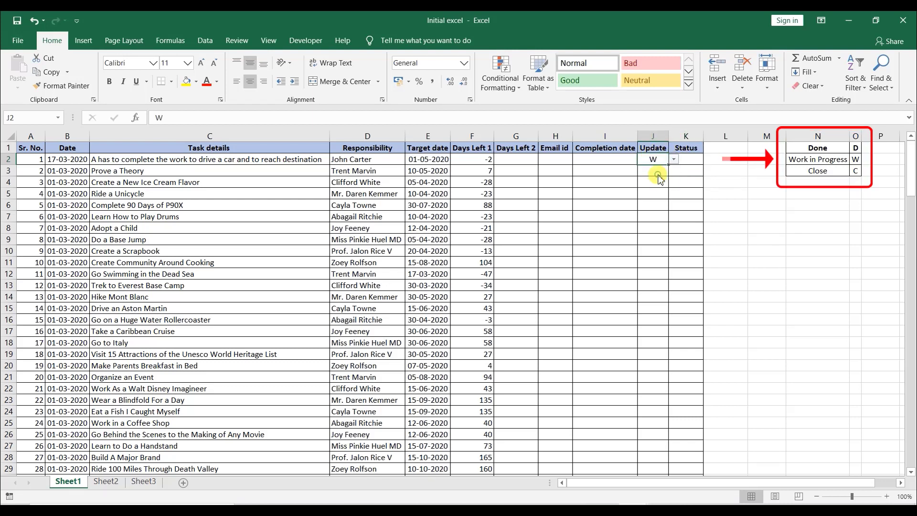
left_click(692, 159)
- Change the first task's Update value to C and check its Status cell
left_click(652, 159)
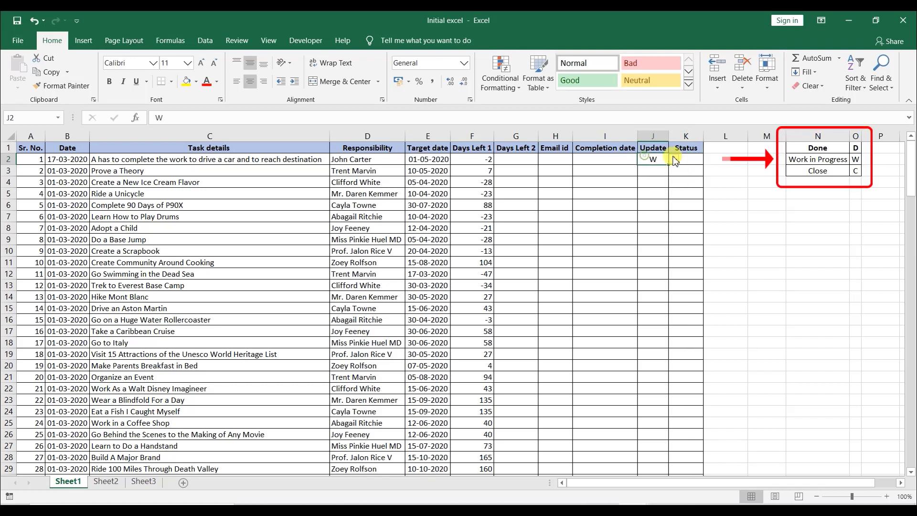
left_click(672, 162)
left_click(654, 186)
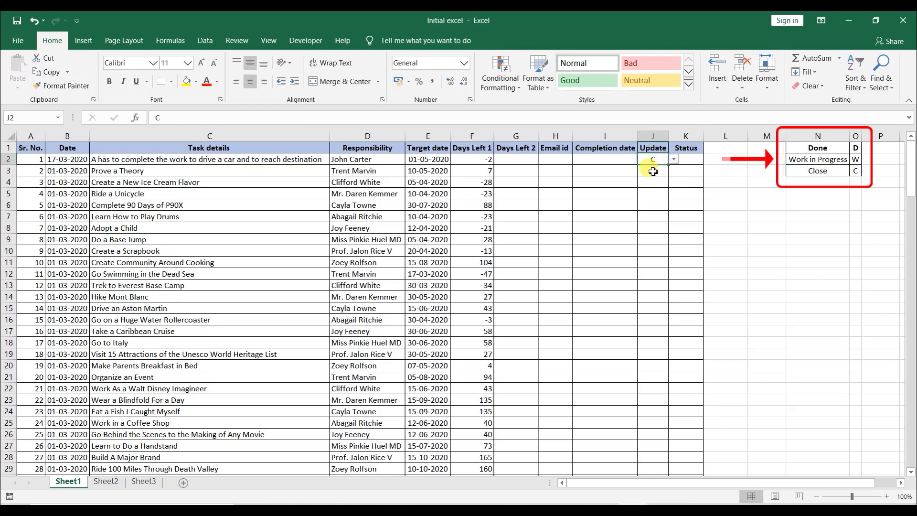
left_click(688, 160)
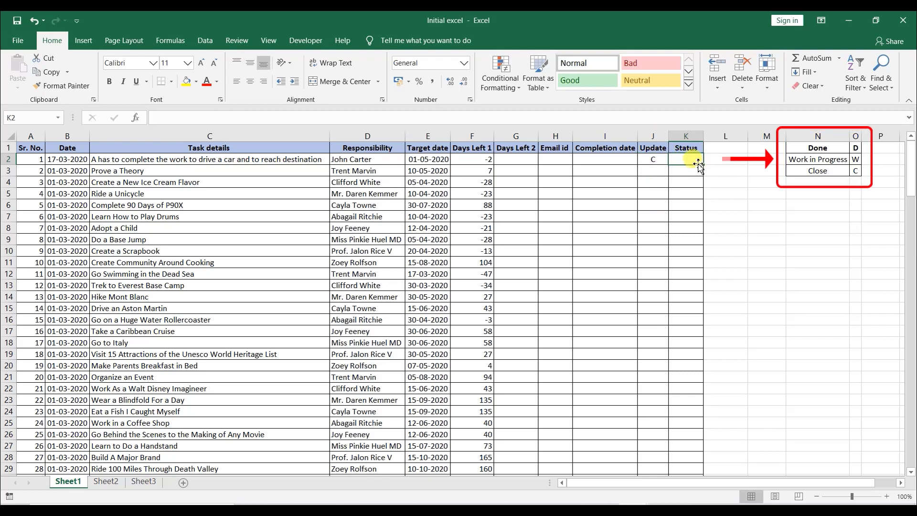
- Set the Update value in J2 back to D from its list of allowed entries
left_click(663, 159)
left_click(674, 159)
left_click(659, 178)
left_click(674, 159)
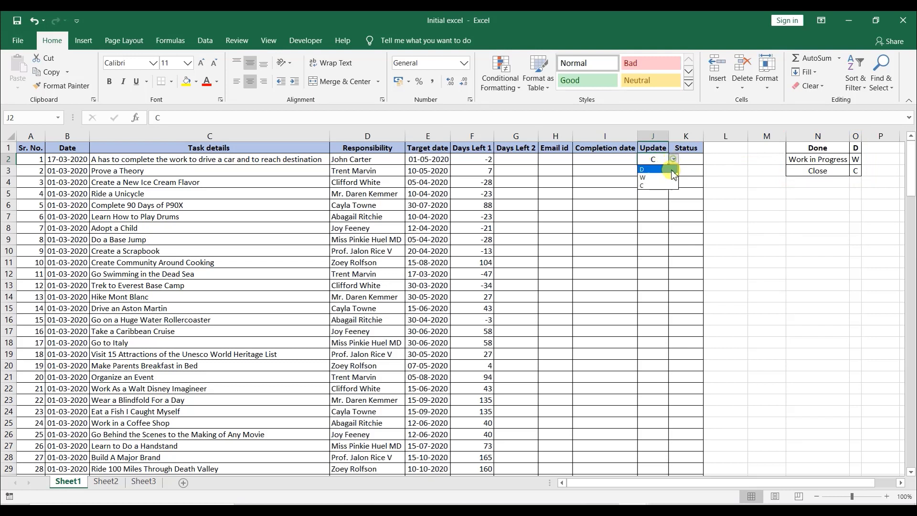
left_click(669, 168)
left_click(681, 163)
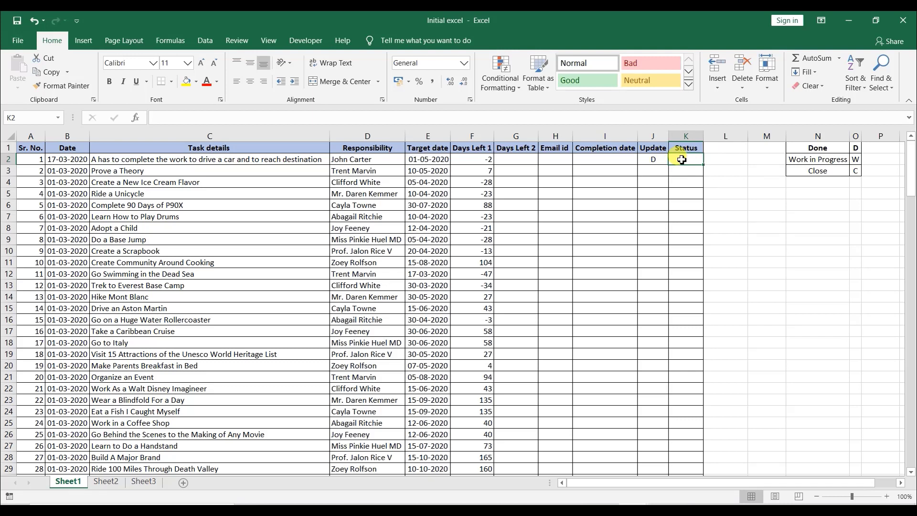
- Check the formula behind the first task's Days Left 1 value in F2
left_click(475, 149)
left_click(474, 160)
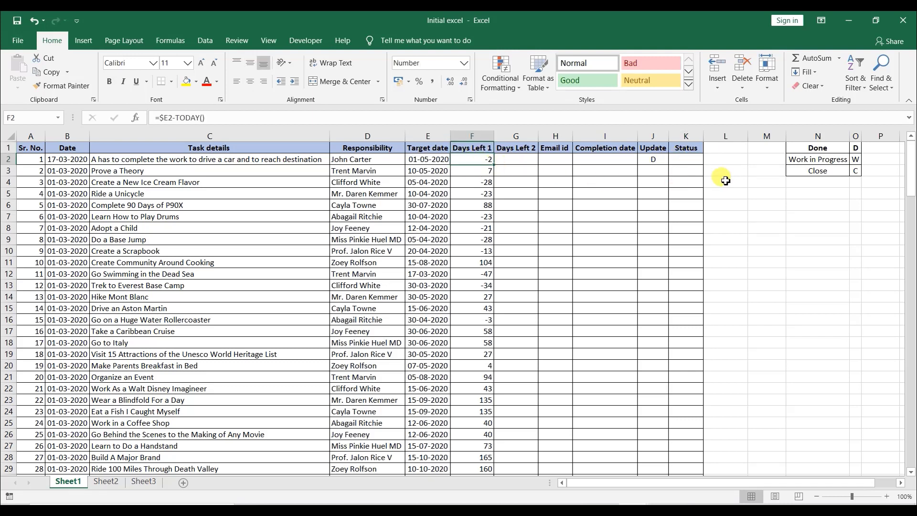
- Start an IF formula in Status cell K2 that tests whether $J2 equals "D", with only the column reference locked
left_click(691, 162)
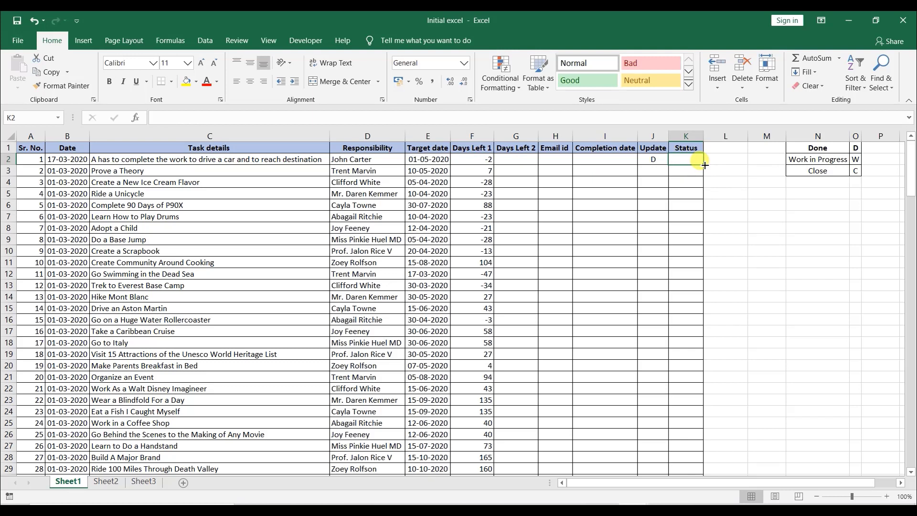
type("=")
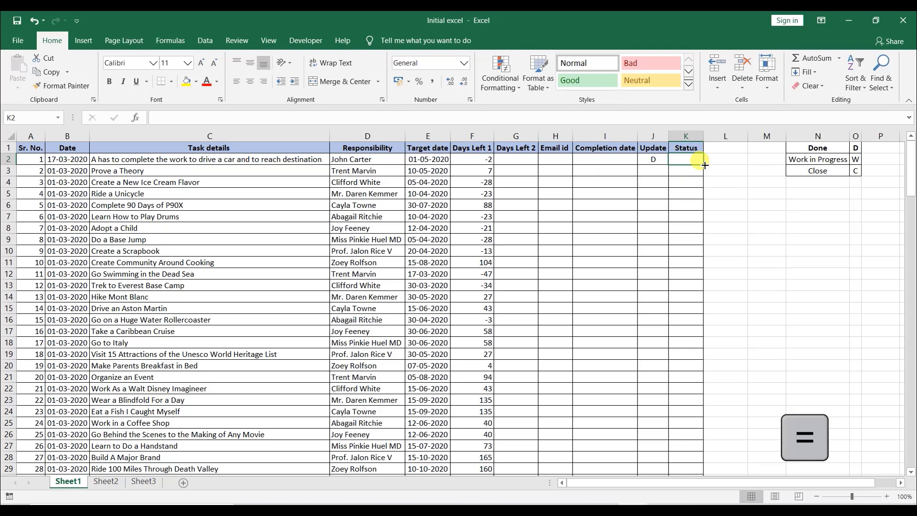
type("=")
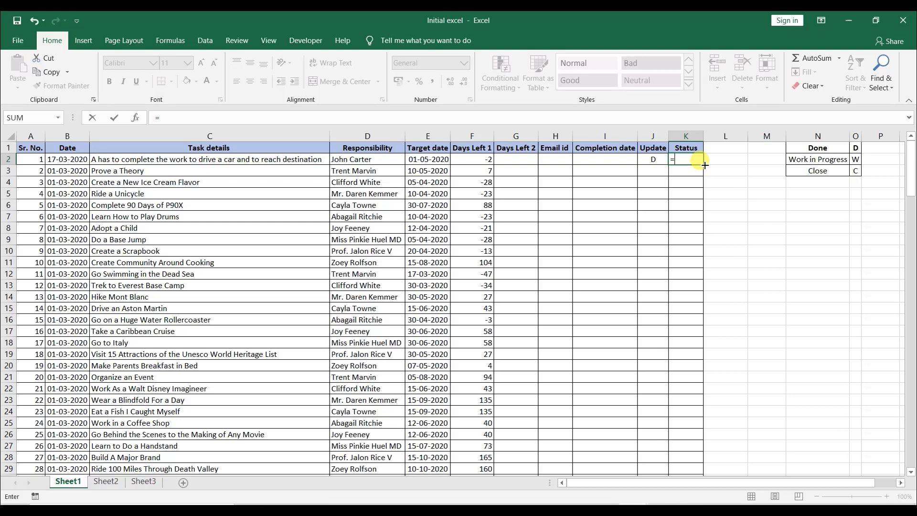
type("if")
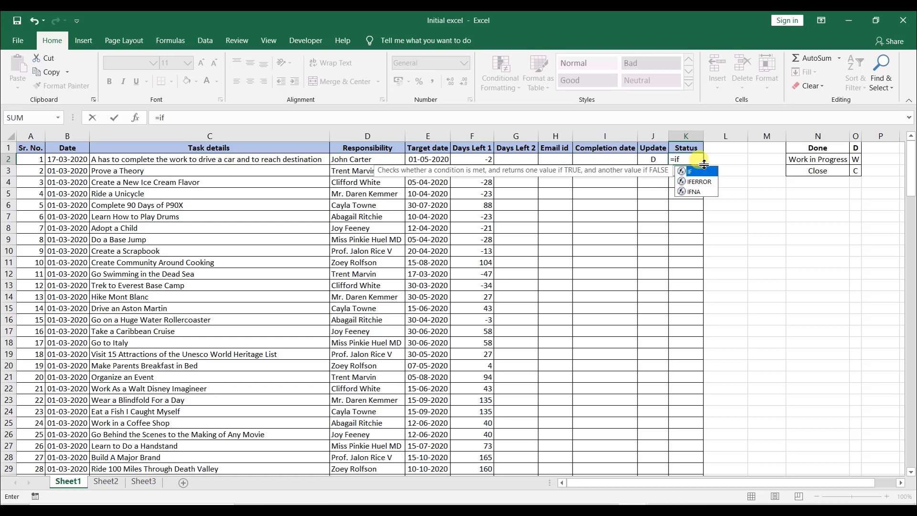
type("(")
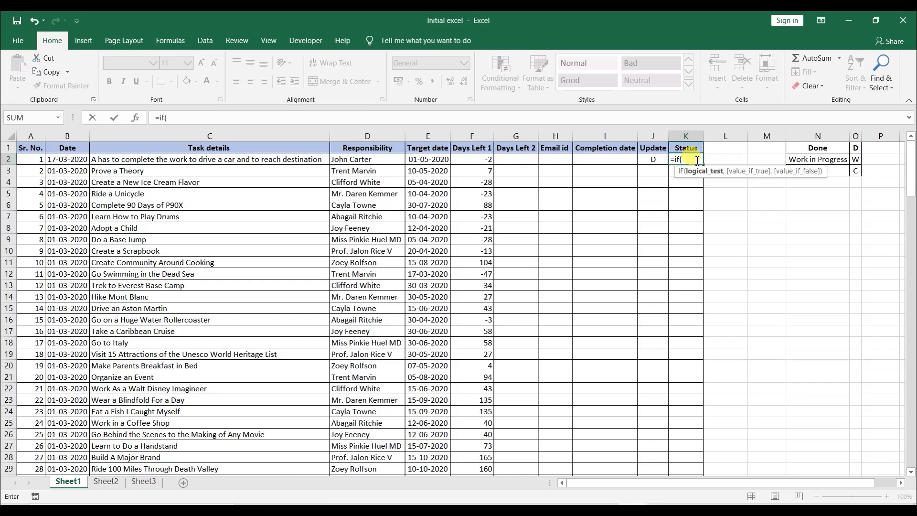
left_click(651, 161)
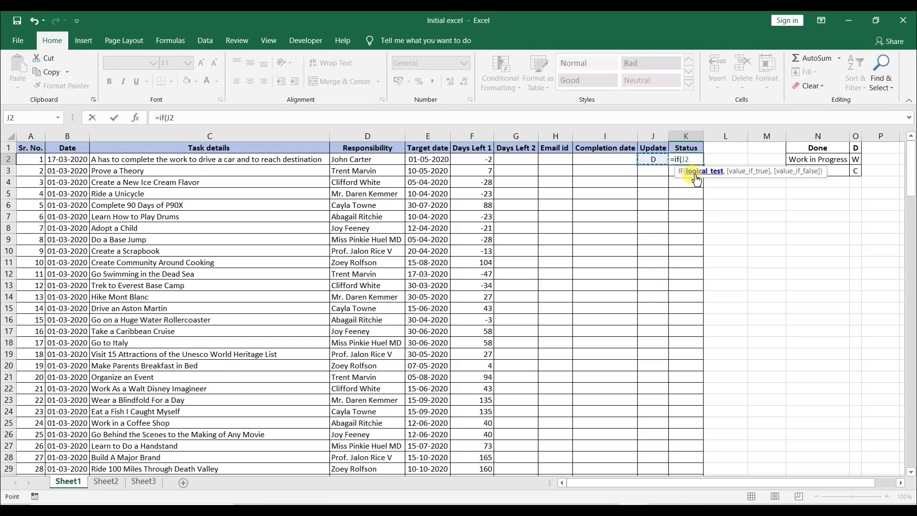
key("F4")
key("F4")
key("F4")
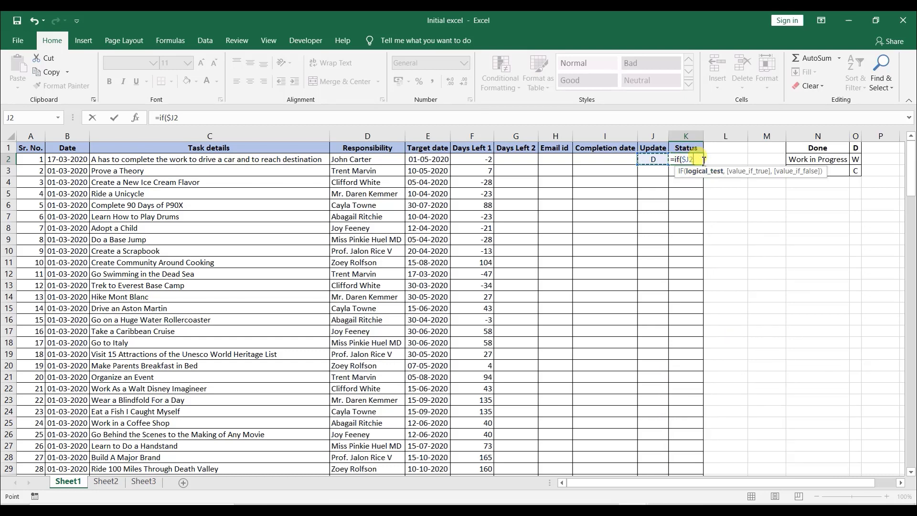
type("= \"D")
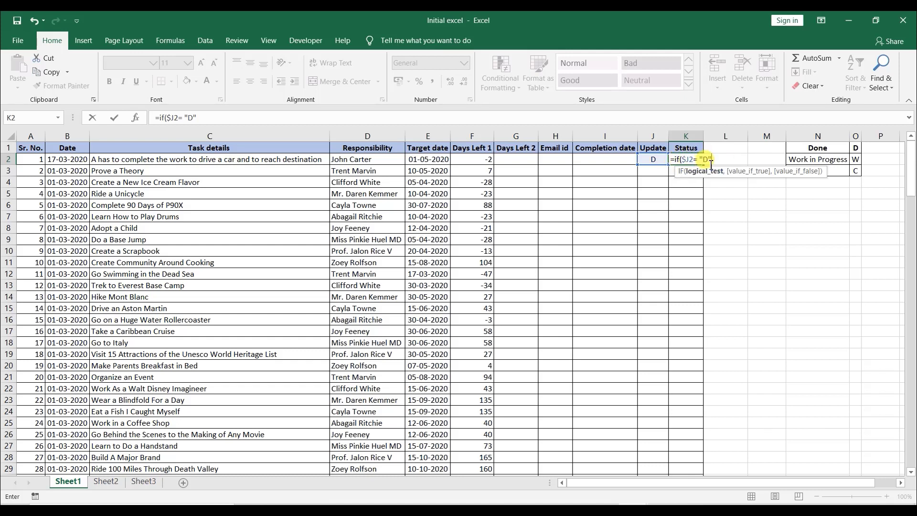
type(",")
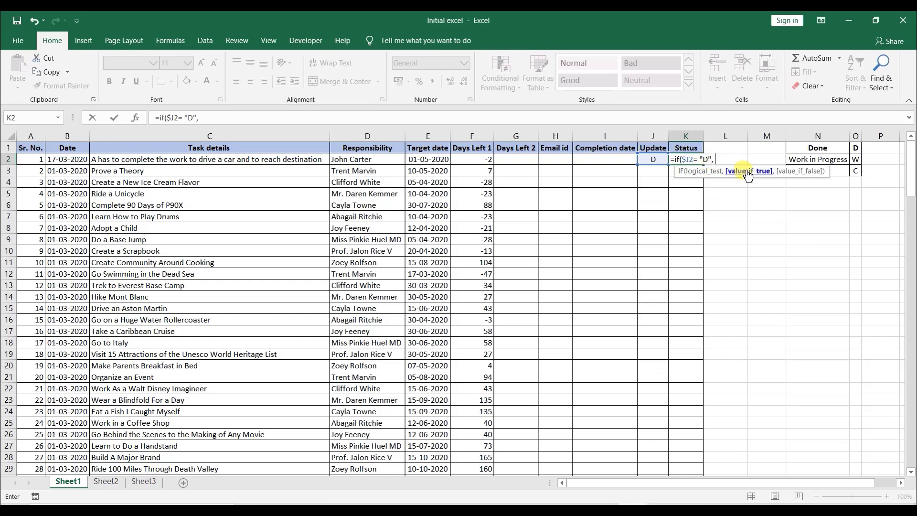
- Complete the K2 formula so it returns "Completed" when true and a blank " " when false
type(" \"Completed\",")
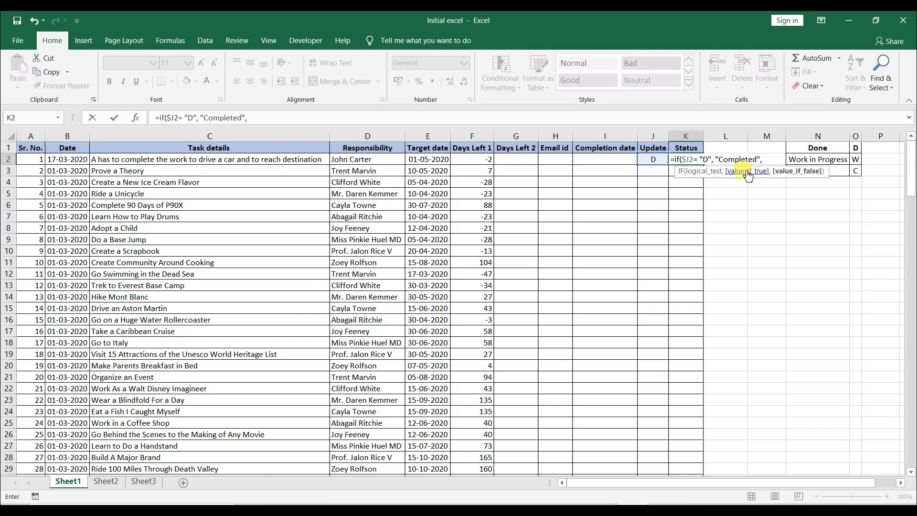
type("\"")
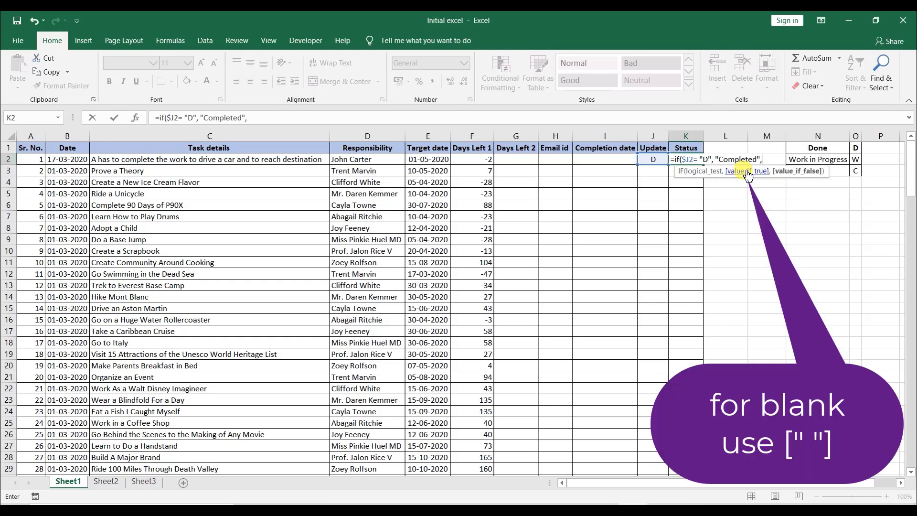
type("\" \"")
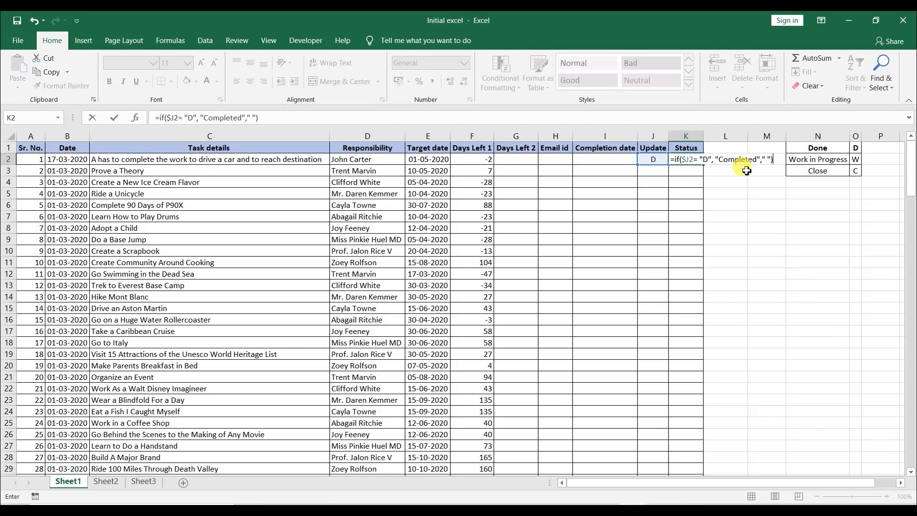
key("Return")
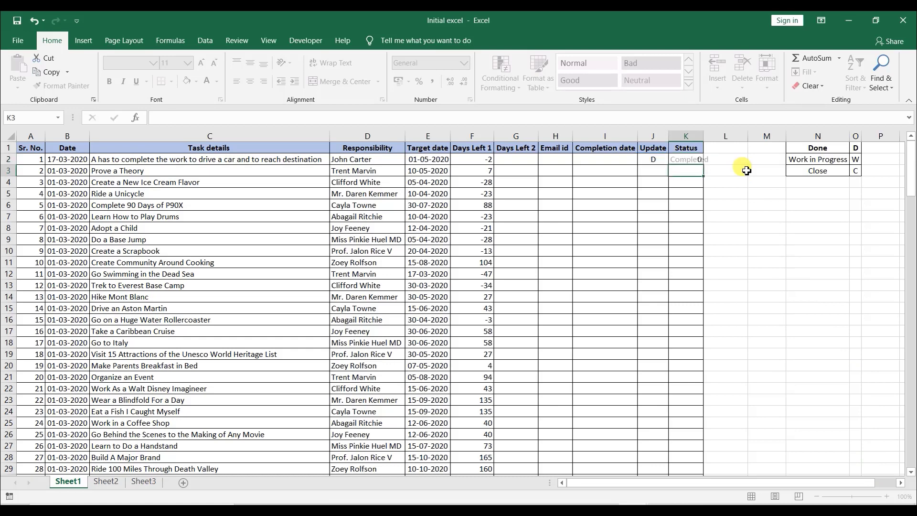
- Test the Status formula by setting the first task's Update value to W and checking K2
left_click(656, 160)
left_click(674, 160)
left_click(670, 174)
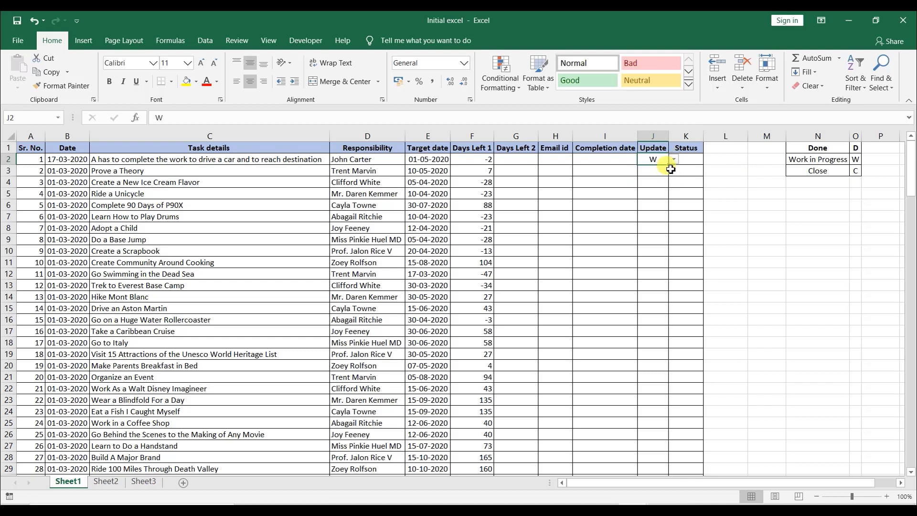
left_click(687, 159)
left_click(649, 159)
left_click(682, 159)
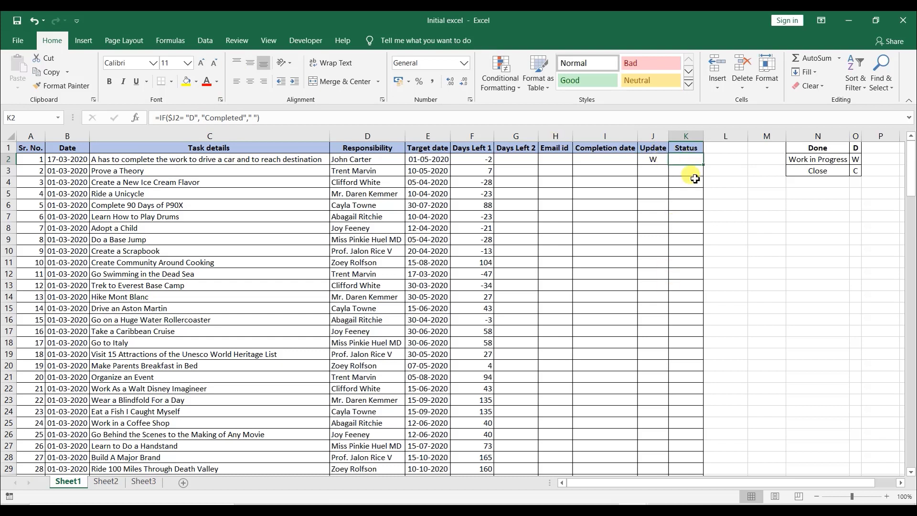
- Test the Status formula by switching the first task's Update value to C and back to D
left_click(650, 159)
left_click(673, 160)
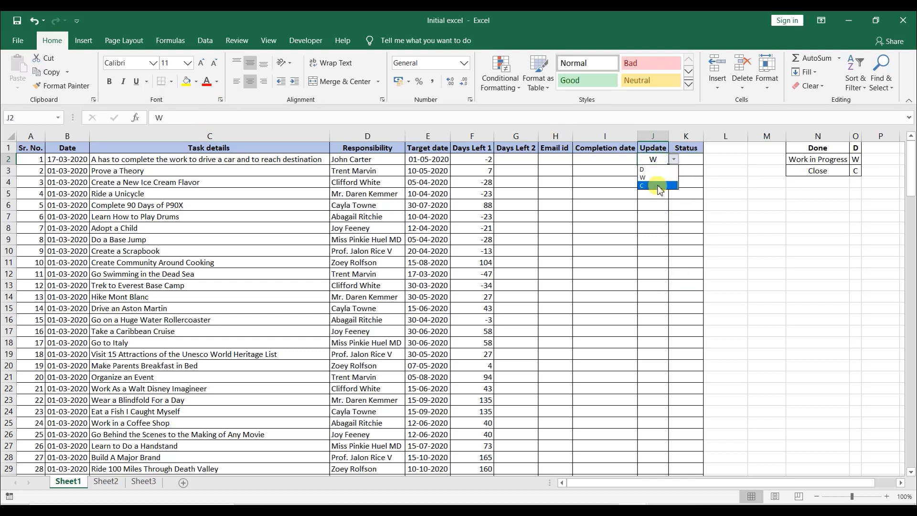
left_click(654, 185)
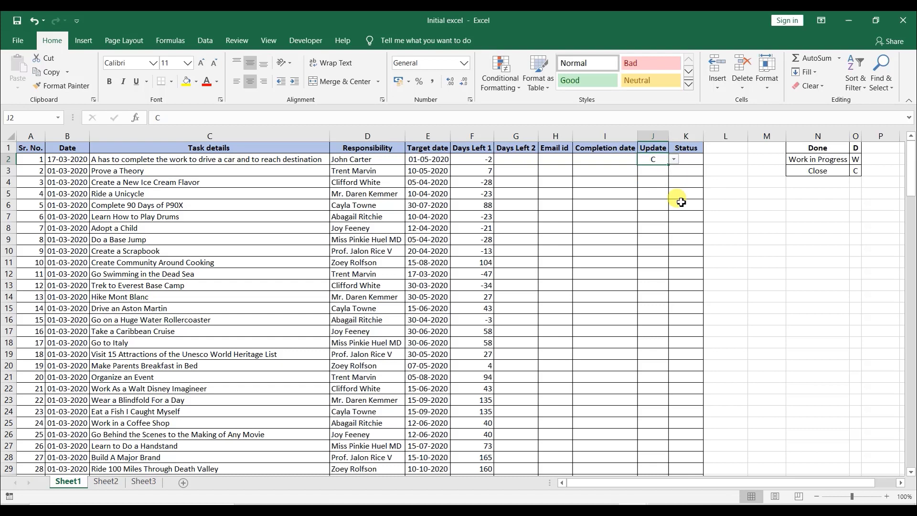
left_click(673, 159)
left_click(654, 168)
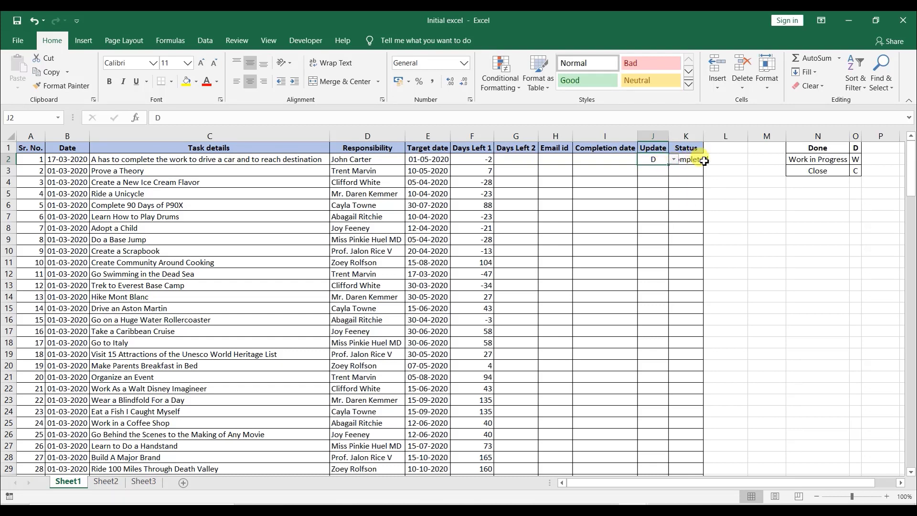
- Replace the blank " " false value in the K2 formula with an empty nested IF function, closing both parentheses
left_click(700, 160)
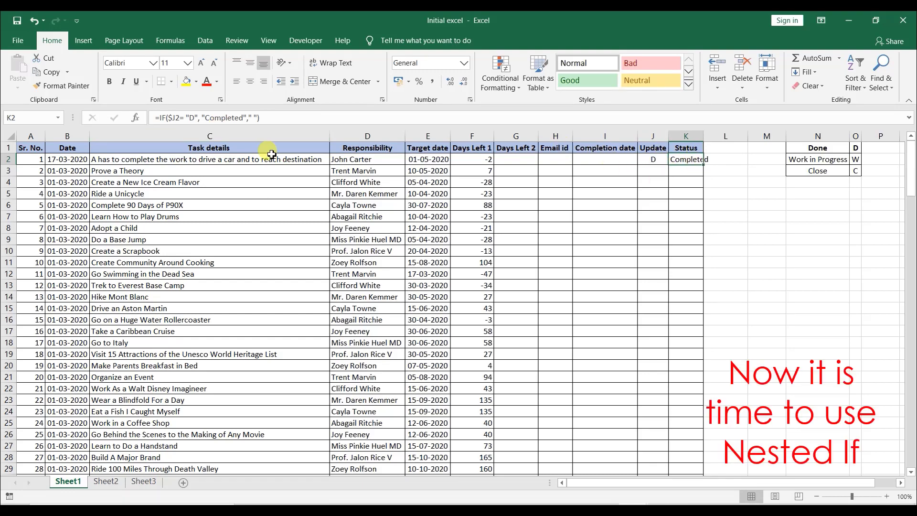
left_click(261, 116)
key("BackSpace")
key("BackSpace")
key("BackSpace")
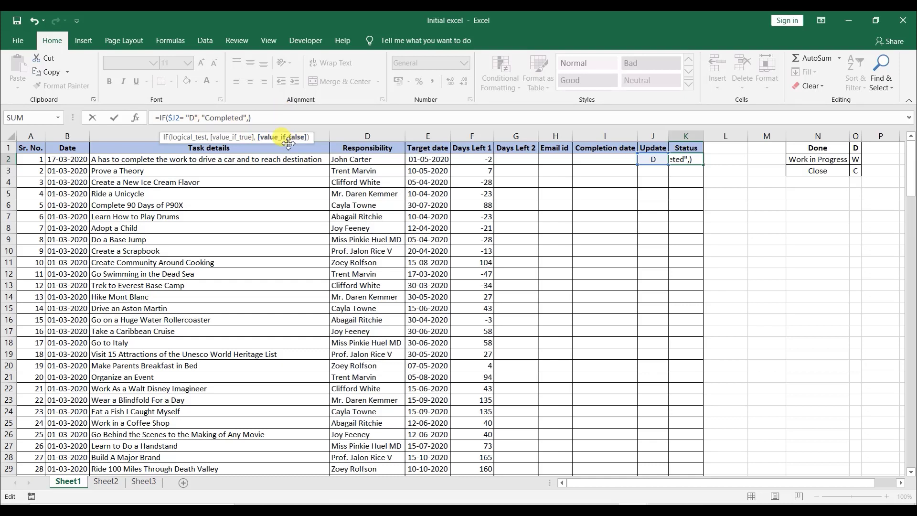
type("if(")
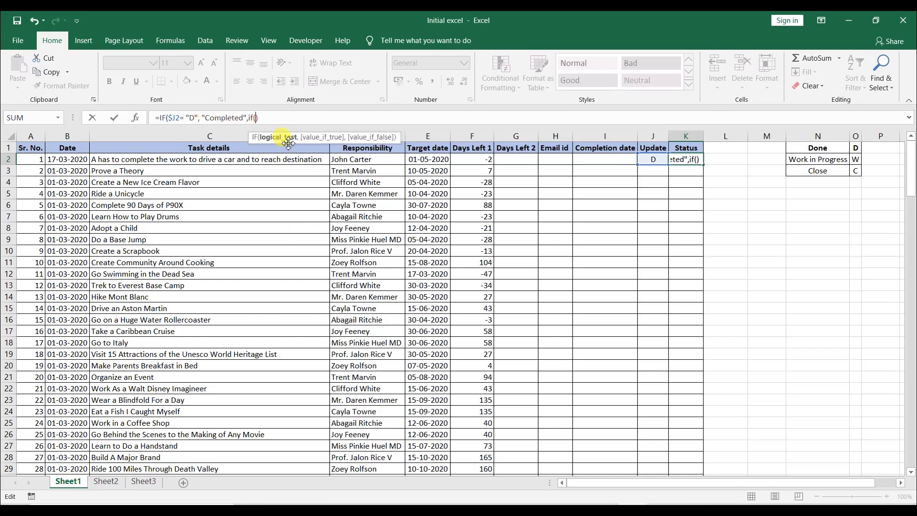
type("))")
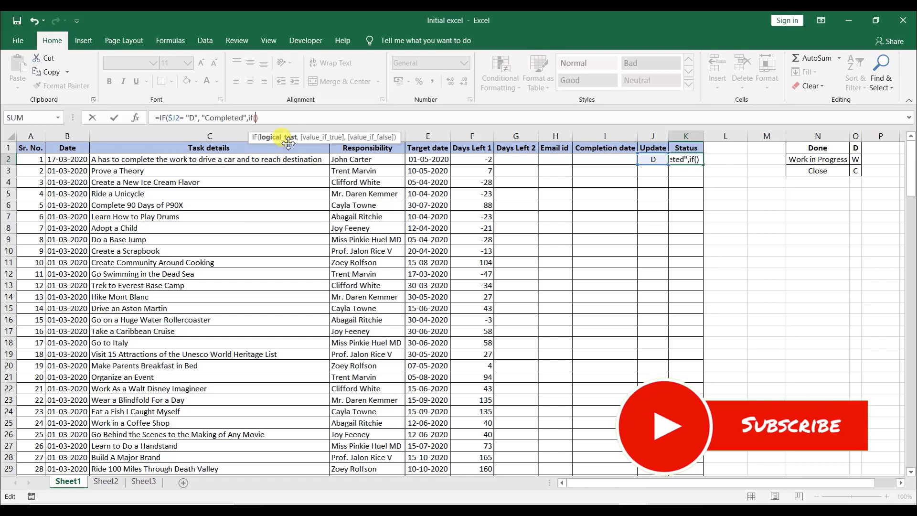
key("Left")
key("Left")
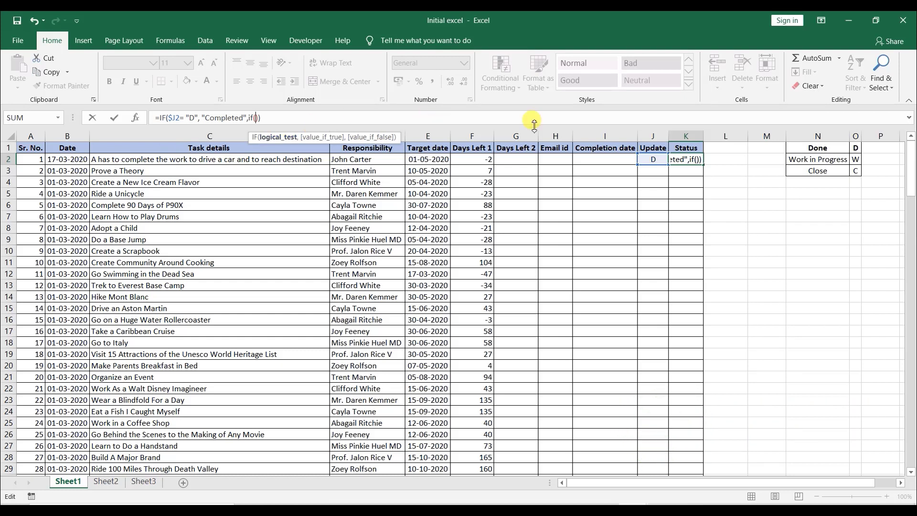
- Give the nested IF in K2 the logical test $J2="C", with only the column reference locked
left_click(648, 162)
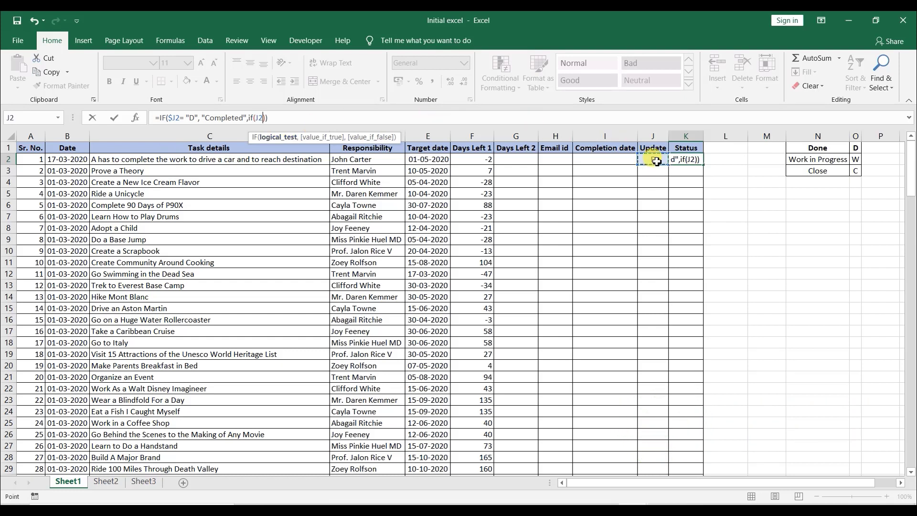
key("F4")
key("F4")
key("F4")
type("=")
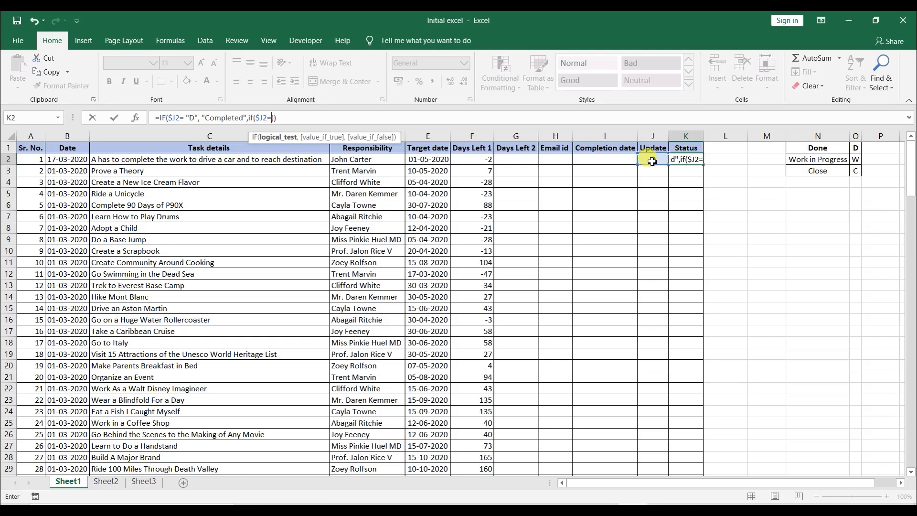
type("\"C")
type("\",")
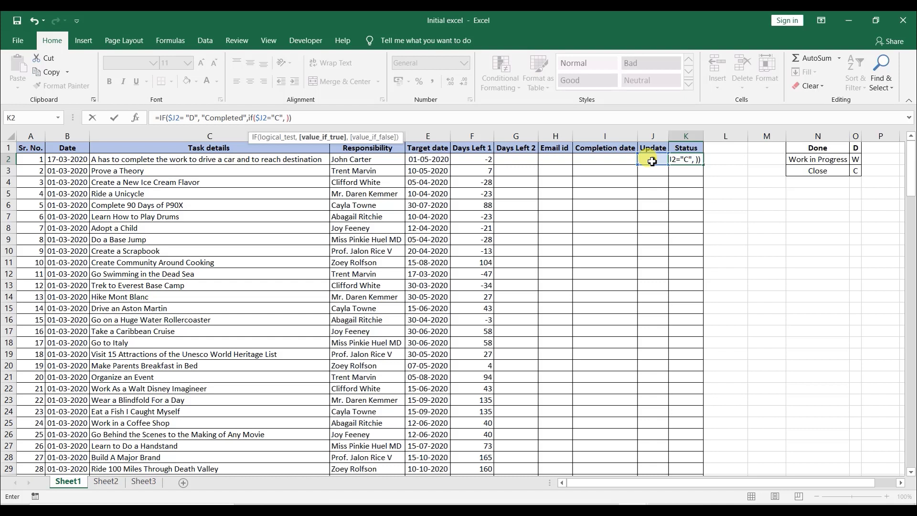
- Give the nested IF in K2 the true value "Closed" and add an empty third IF as its false value
type("\"Closed\",")
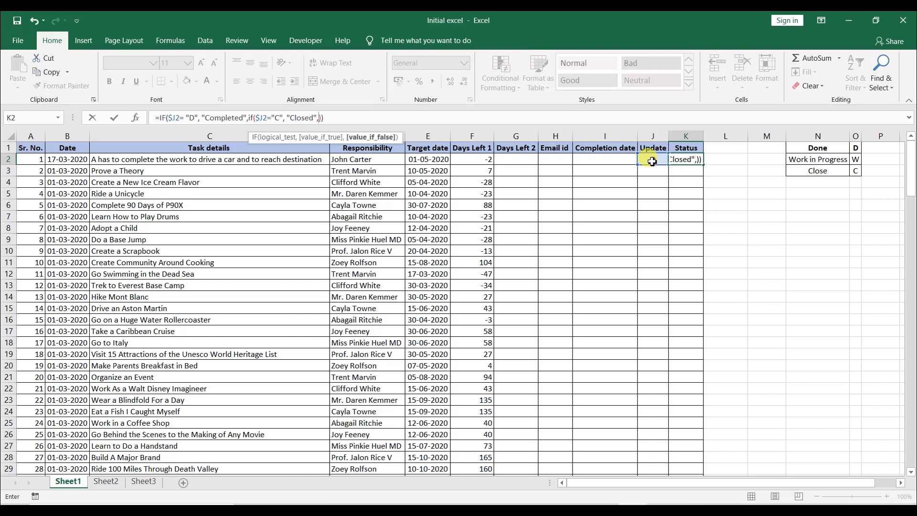
type(" if()")
key("Return")
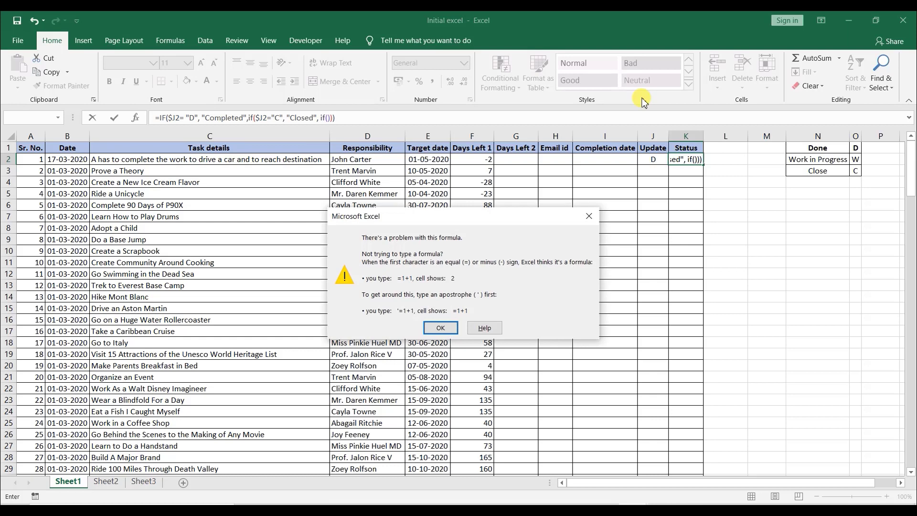
left_click(456, 321)
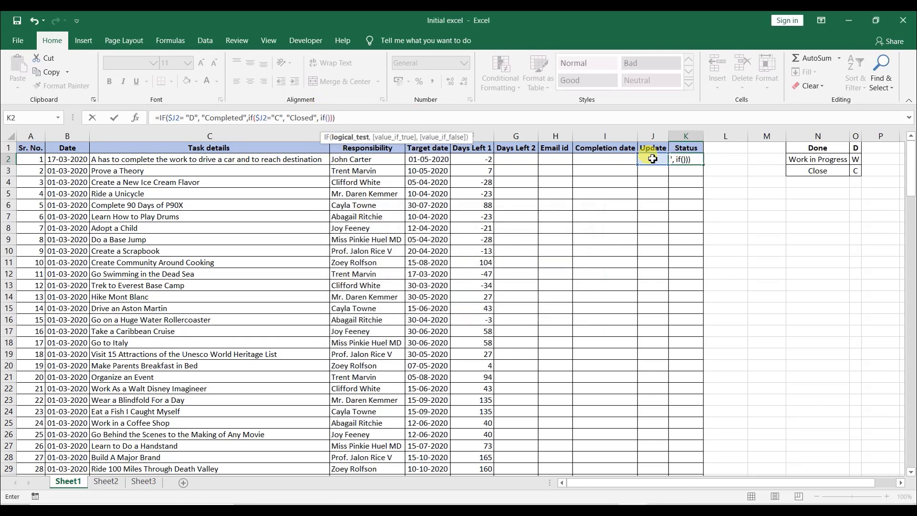
- Give the third IF in K2 the logical test $J2="W", with only the column reference locked
left_click(652, 159)
key("F4")
key("F4")
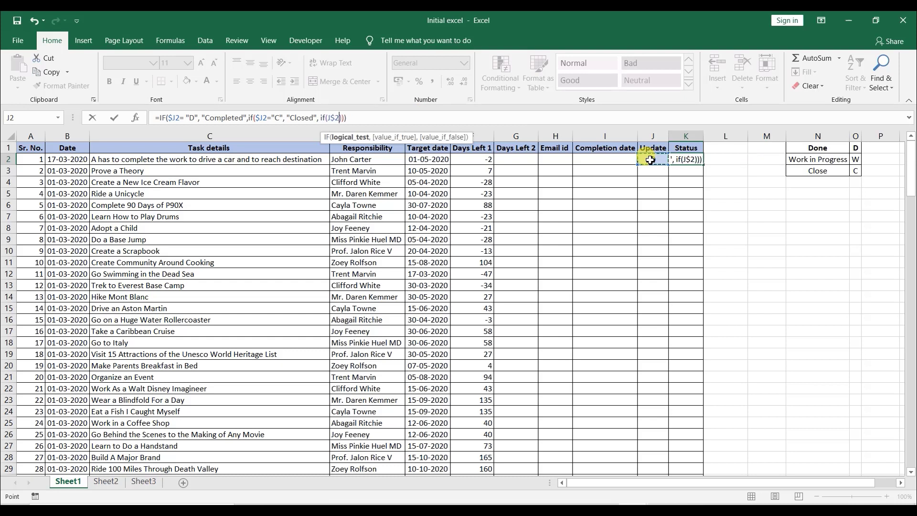
key("F4")
type("=\"W\"")
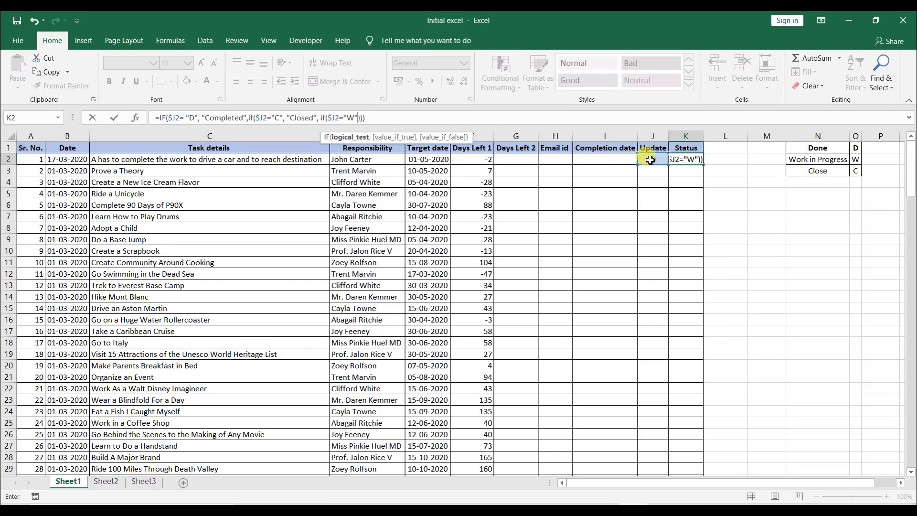
- Complete the third IF with the true value "Work in Progress" and the blank false value " ", and commit the K2 formula
type(",")
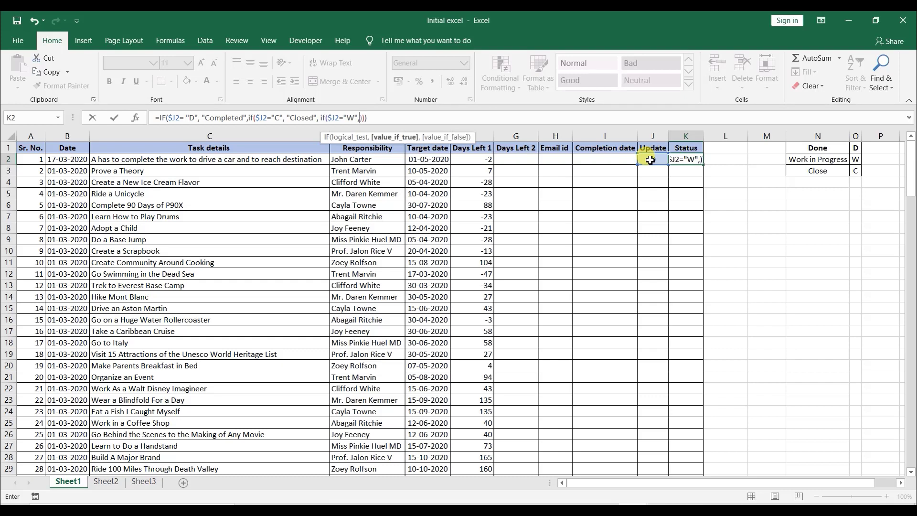
type("\"Work in Progress\"")
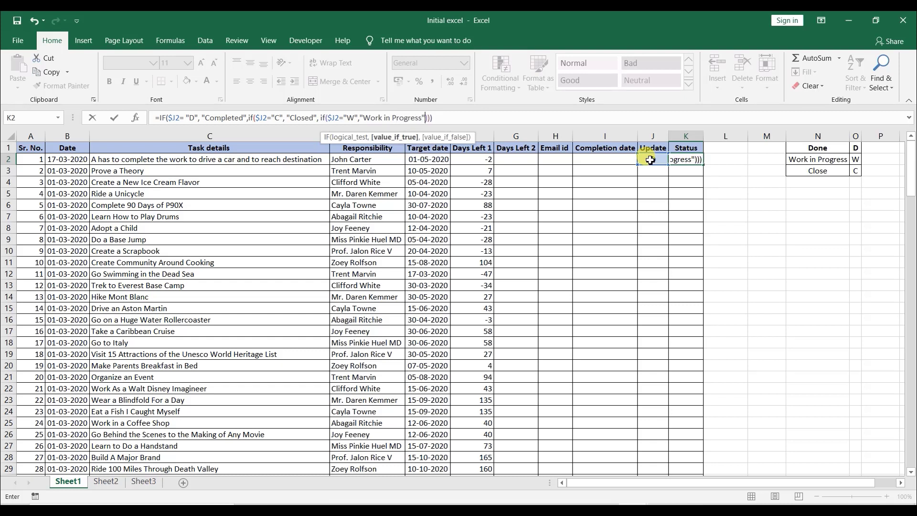
type(",")
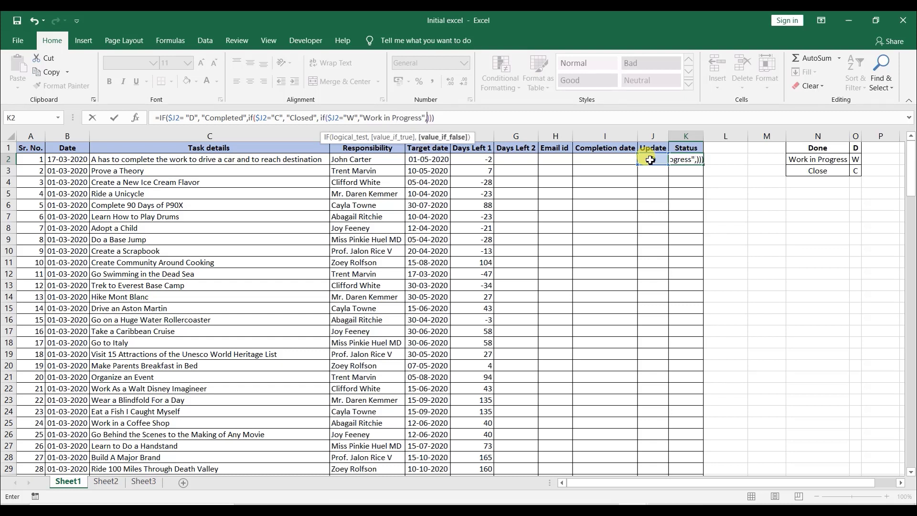
type(" \" \"")
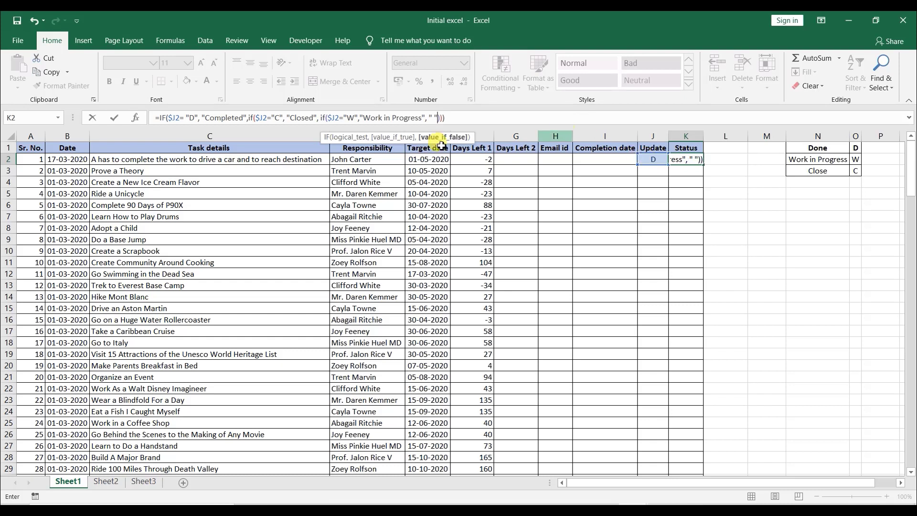
left_click(430, 118)
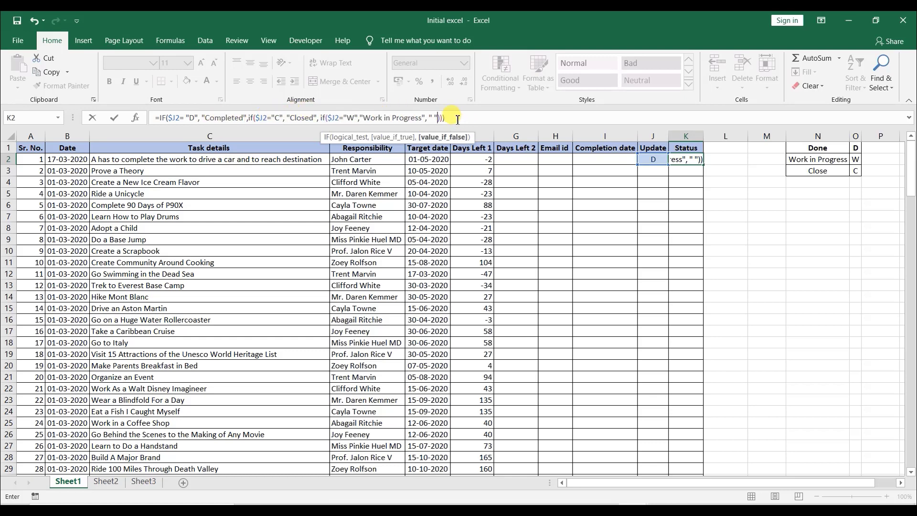
key("Return")
- Test the Status formula by switching the first task's Update value to W, C, D and back to W
left_click(653, 159)
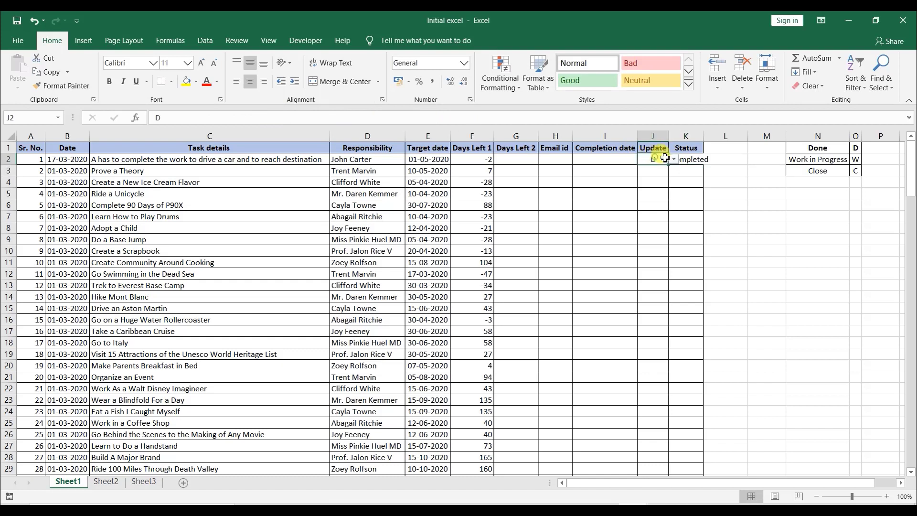
left_click(673, 159)
left_click(653, 178)
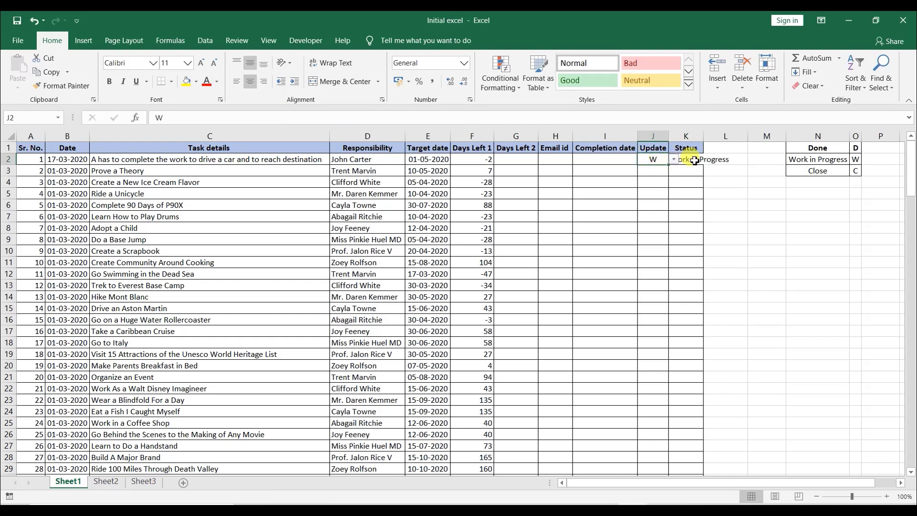
left_click(673, 159)
left_click(662, 187)
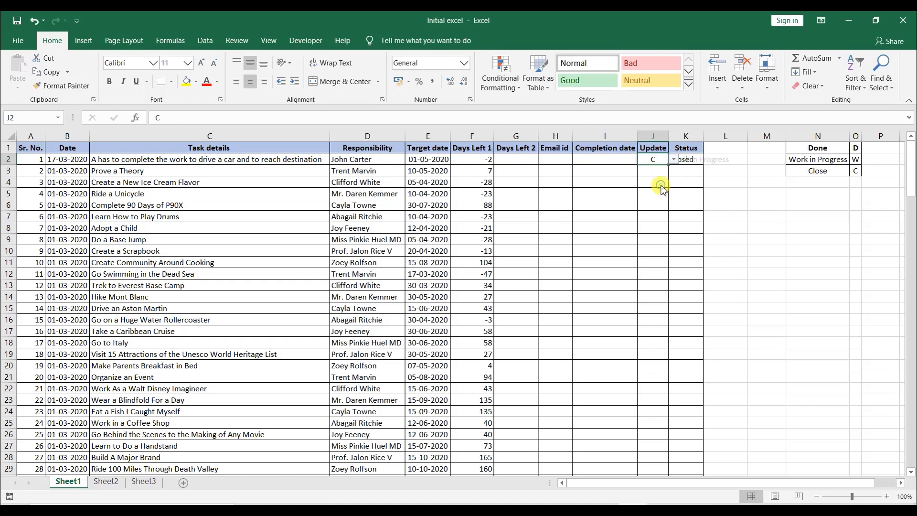
left_click(673, 159)
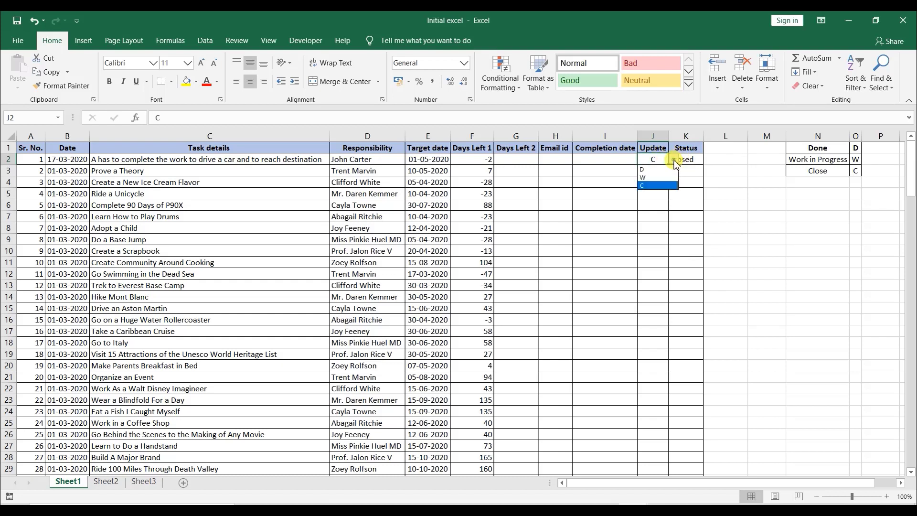
left_click(655, 168)
left_click(673, 159)
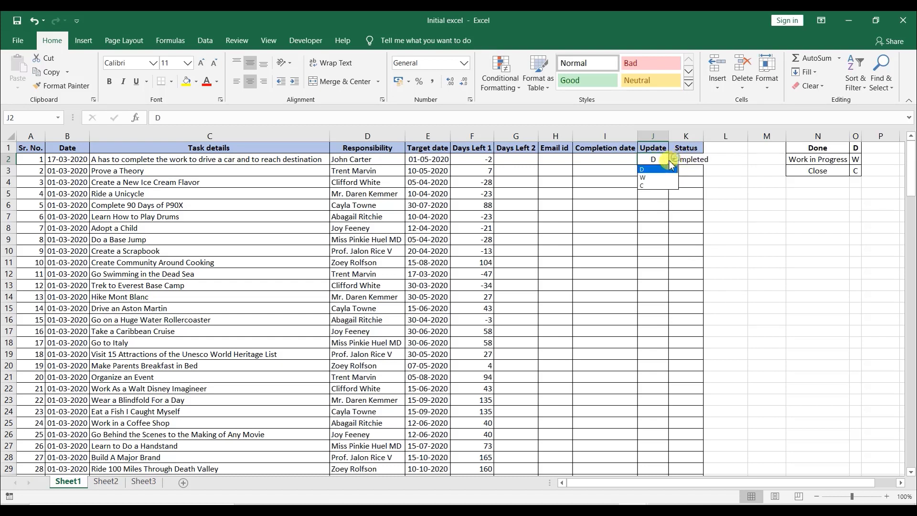
left_click(657, 177)
- Examine the logical tests, results and blank fallback of the nested IF formula in K2
left_click(692, 161)
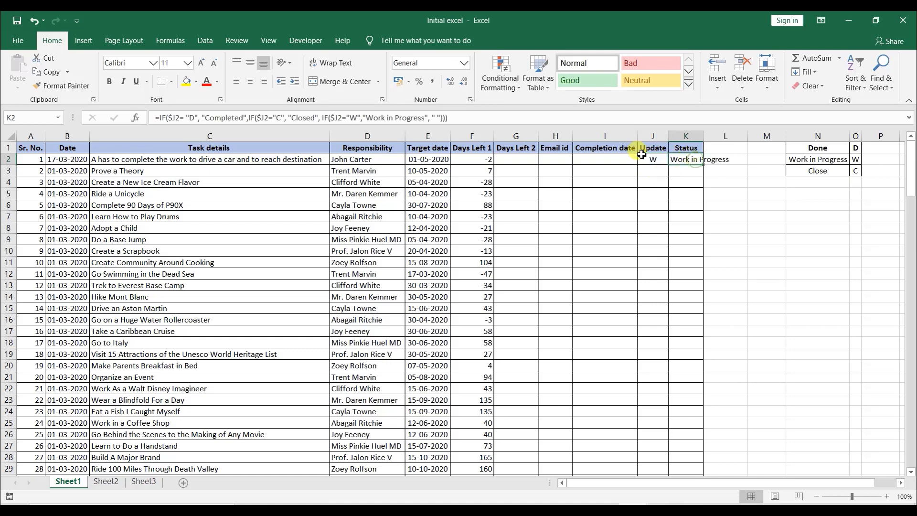
left_click(442, 118)
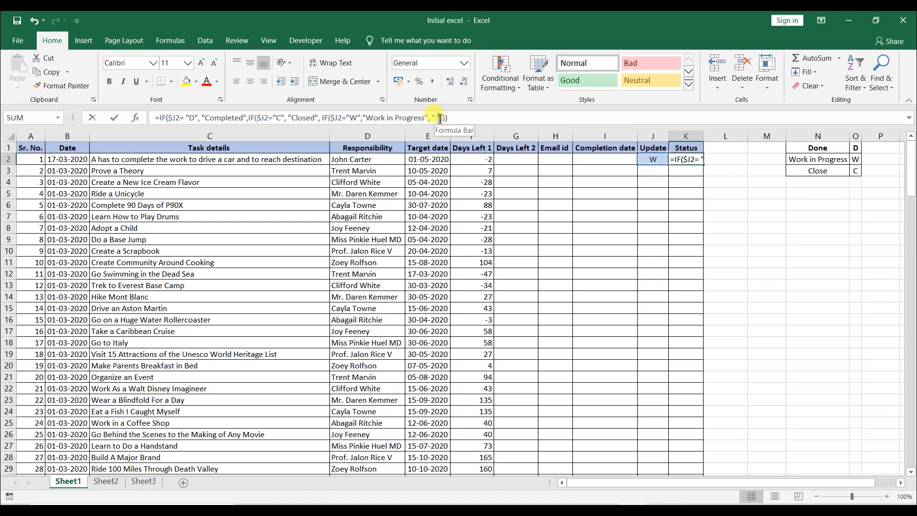
double_click(439, 118)
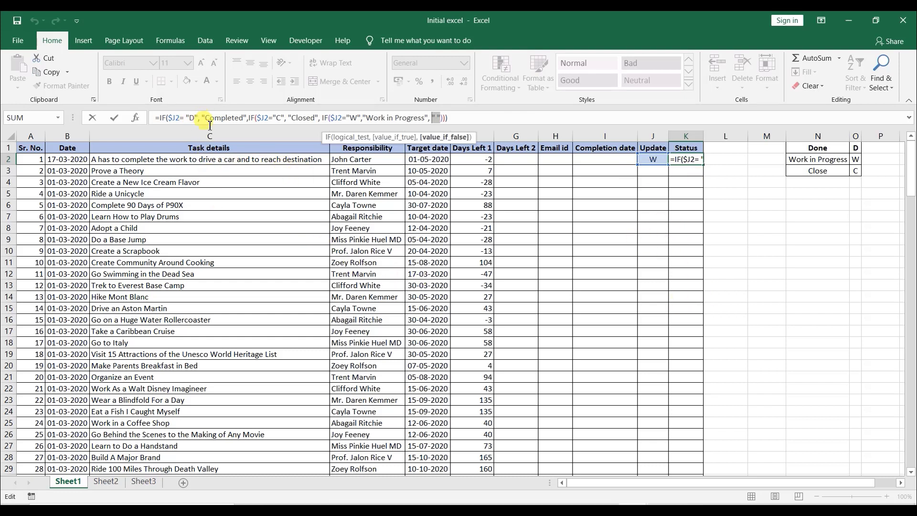
left_click(250, 117)
key("BackSpace")
left_click(347, 119)
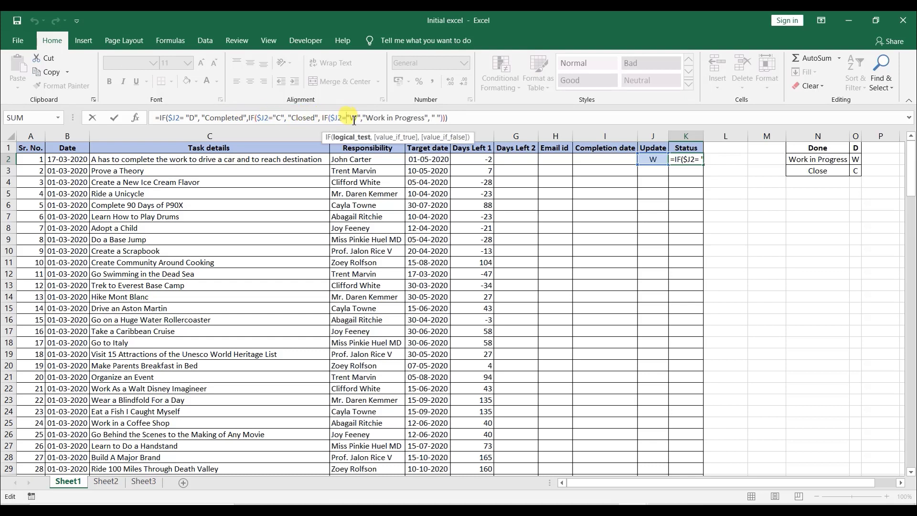
left_click(357, 119)
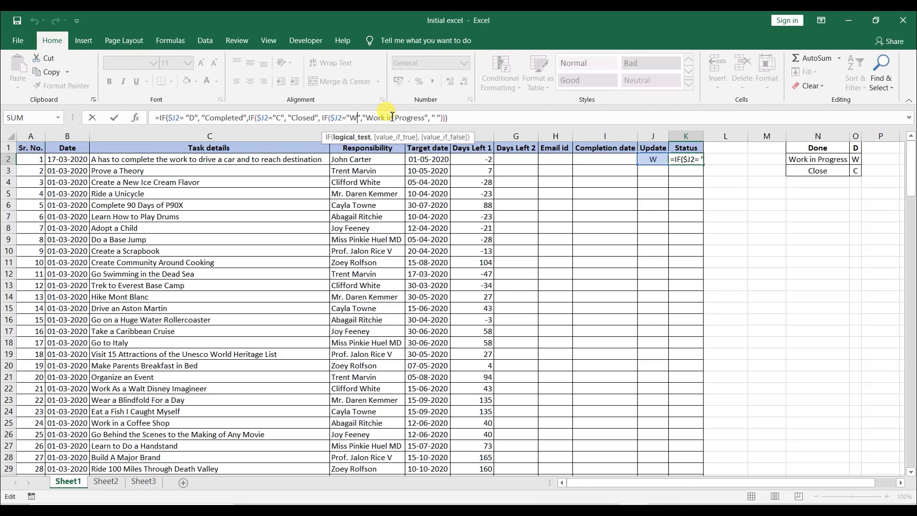
key("Return")
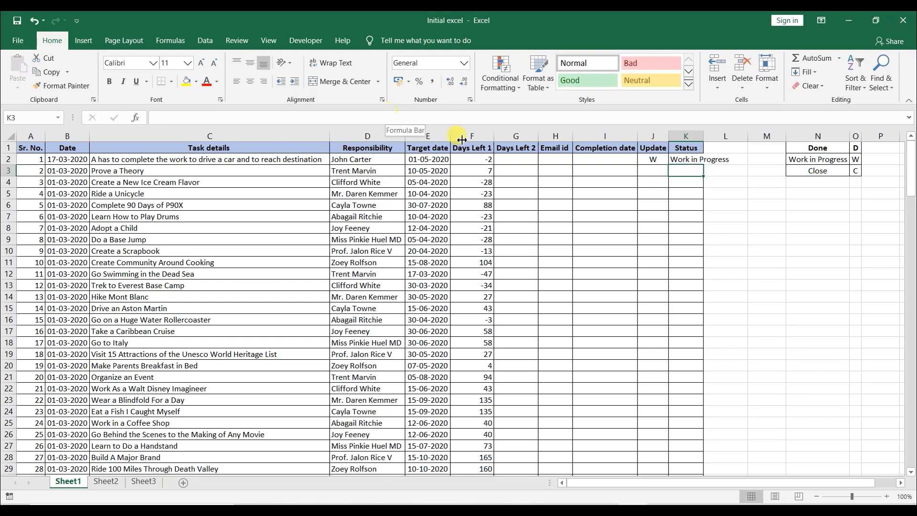
- Enter the formula =TODAY() in cell H3 of the Email id column
left_click(555, 171)
type("=t")
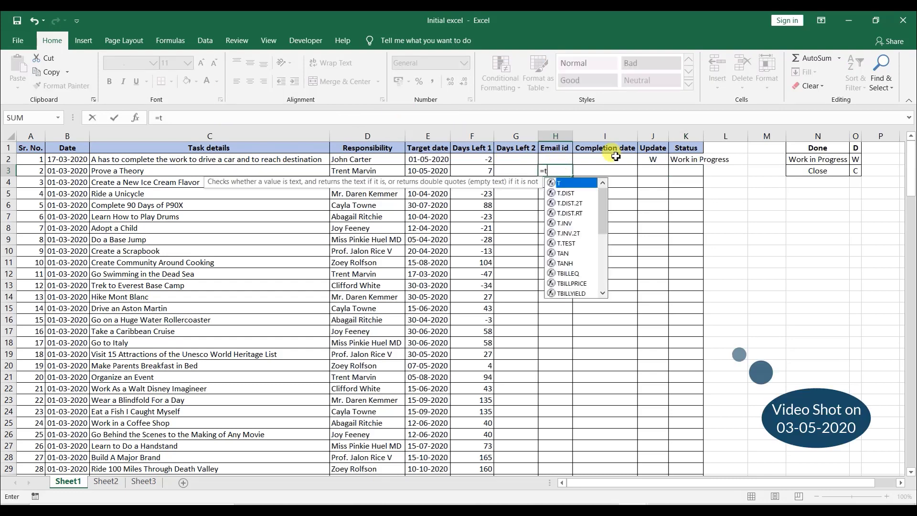
type("oday()")
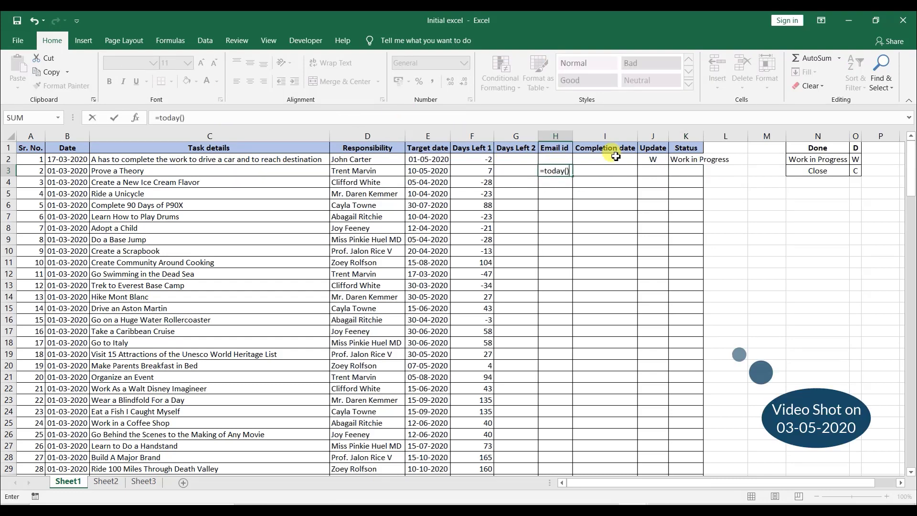
key("Return")
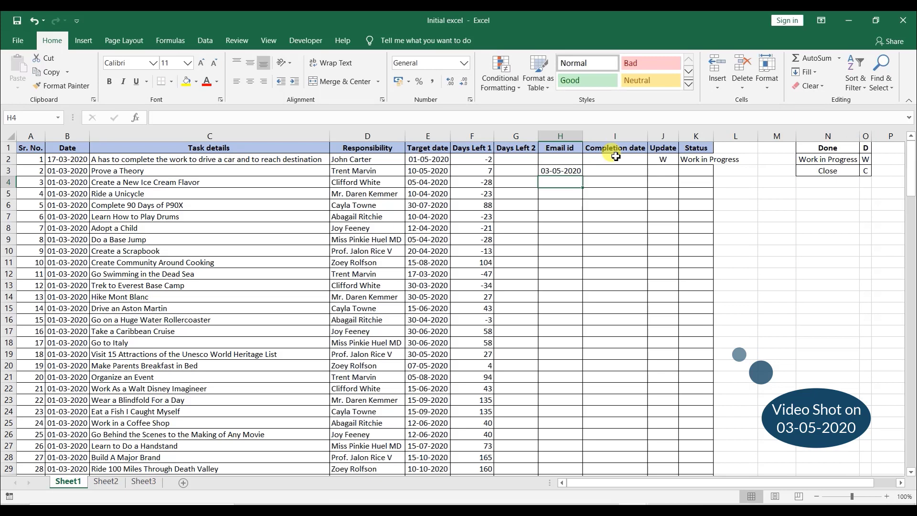
- Check the date format settings of cell H3
left_click(555, 173)
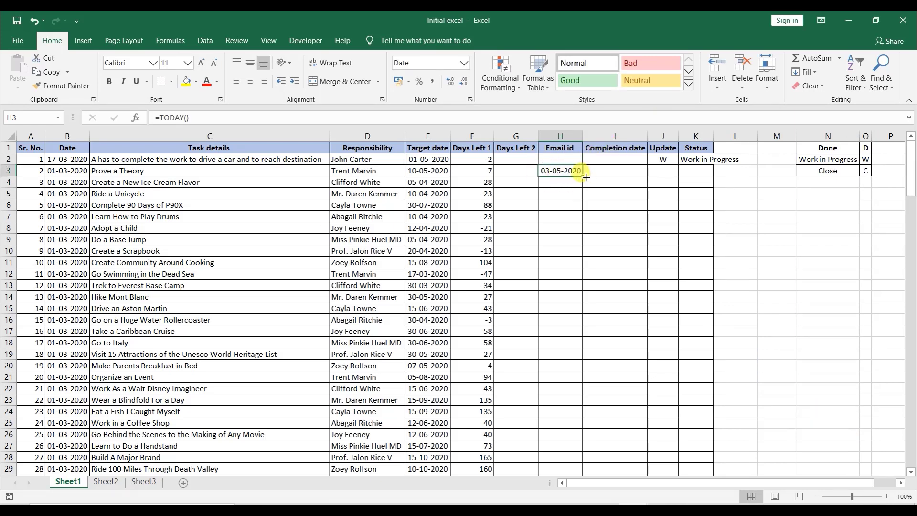
left_click(469, 100)
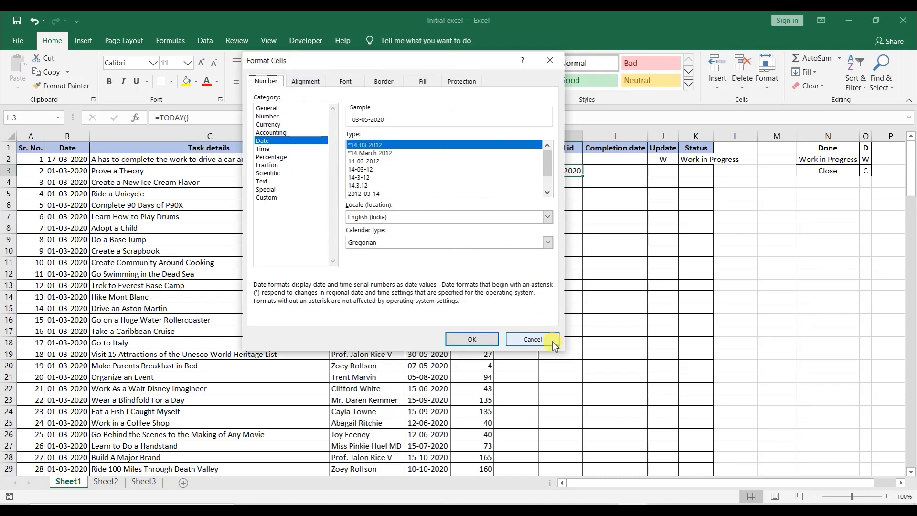
left_click(525, 340)
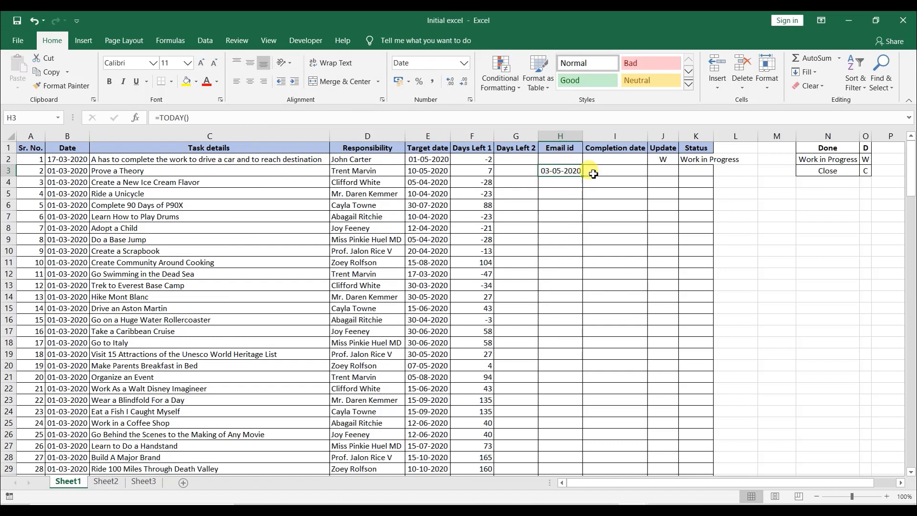
- Replace the "Work in Progress" result for code W in the K2 formula with "Days Left"
left_click(695, 161)
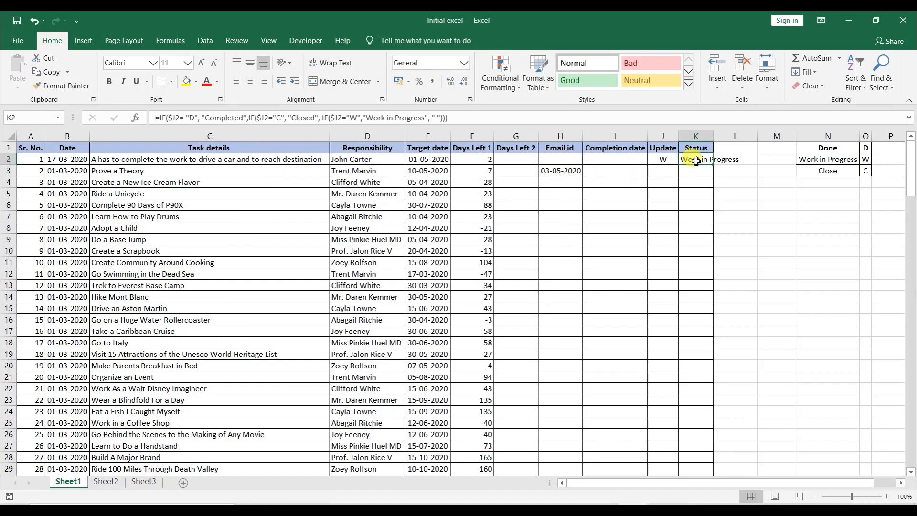
left_click(671, 161)
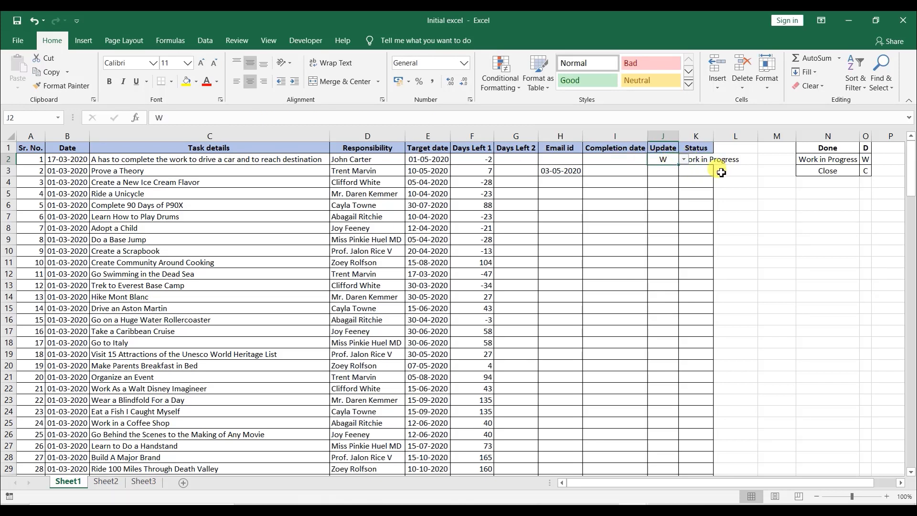
left_click(695, 162)
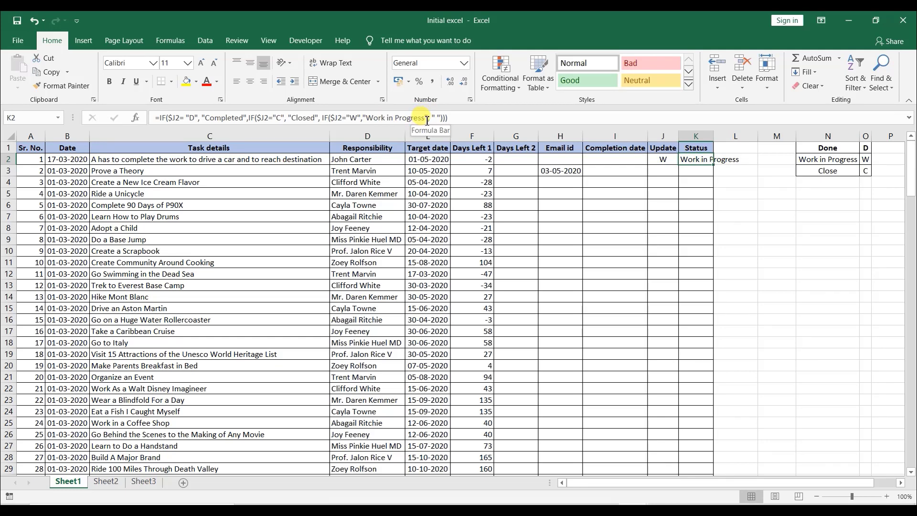
left_click(428, 119)
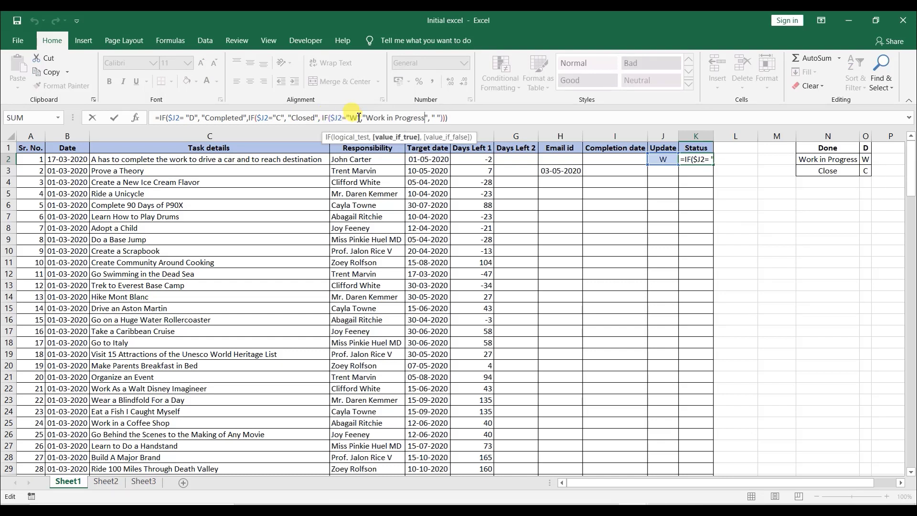
key("BackSpace")
key("BackSpace")
key("BackSpace")
key("BackSpace")
key("BackSpace")
key("BackSpace")
key("BackSpace")
key("BackSpace")
key("BackSpace")
key("BackSpace")
key("BackSpace")
key("BackSpace")
key("BackSpace")
key("BackSpace")
key("BackSpace")
key("BackSpace")
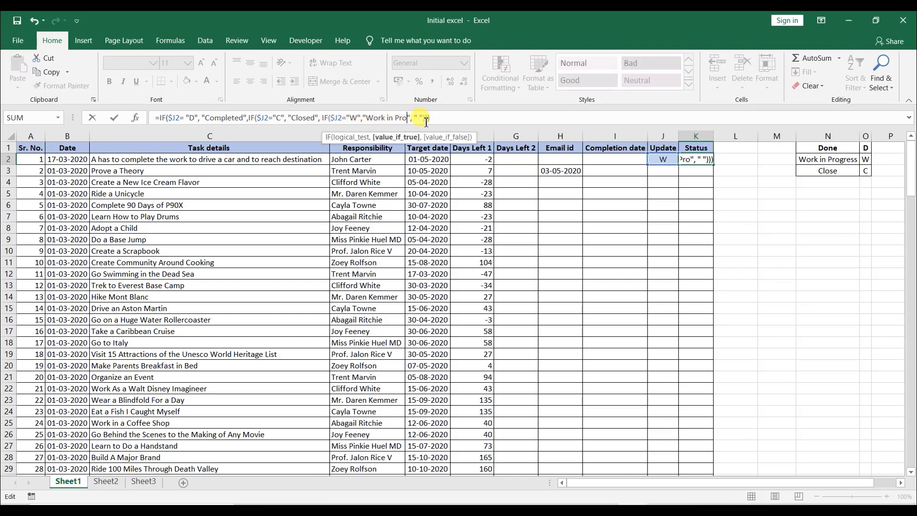
type("Days Le")
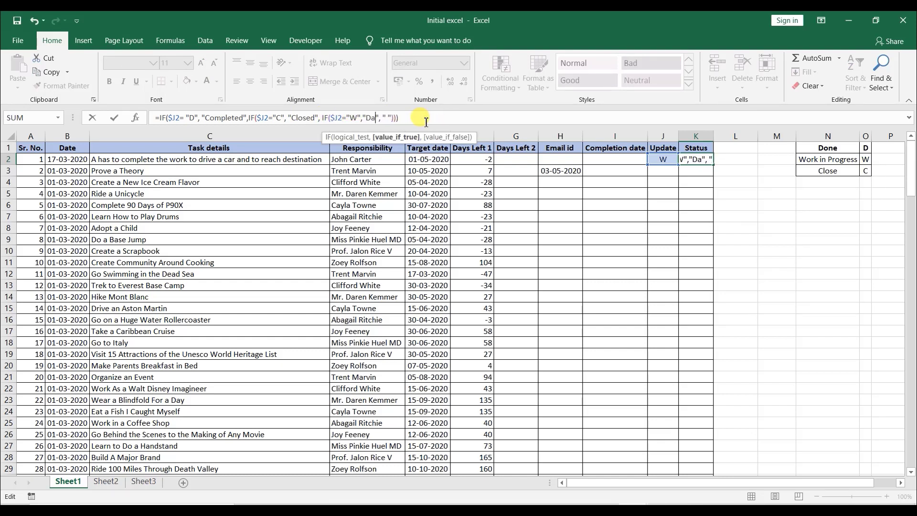
type("ft")
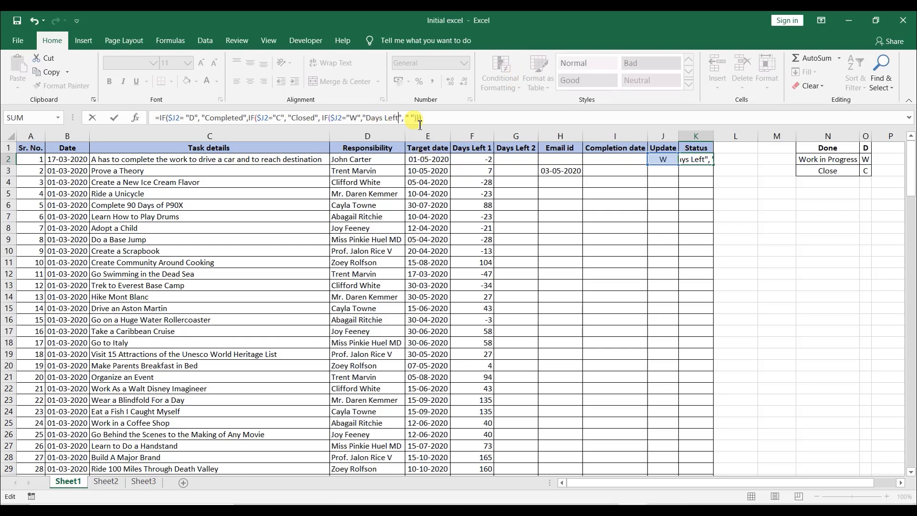
key("Return")
left_click(439, 161)
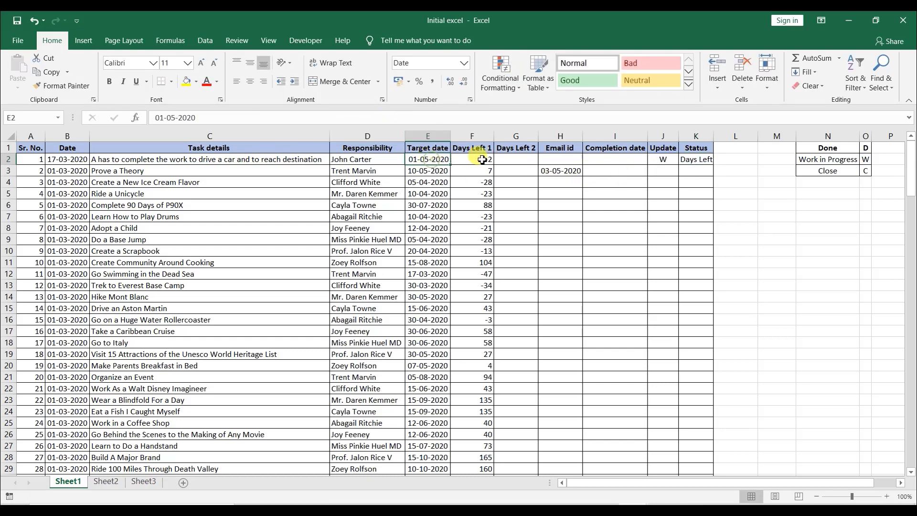
- Set the first task's target date in E2 to 10-05-2020
type("10-05-2020")
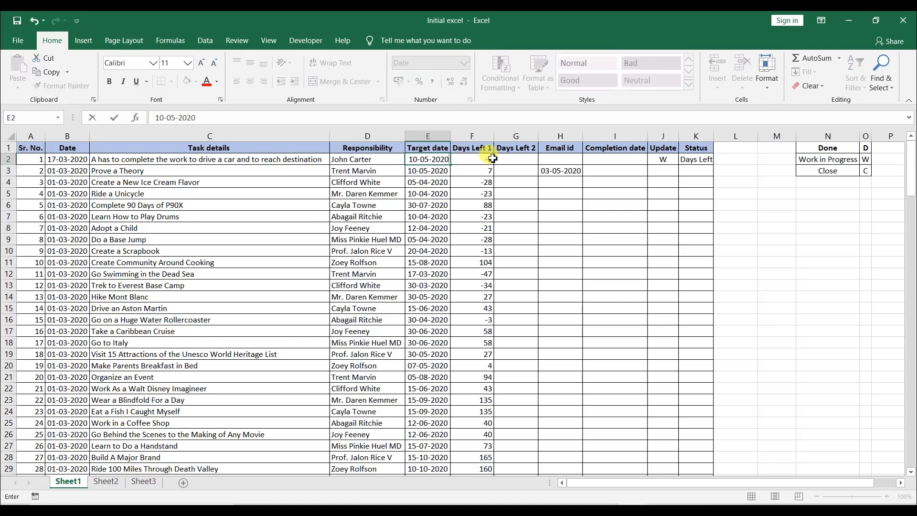
key("Return")
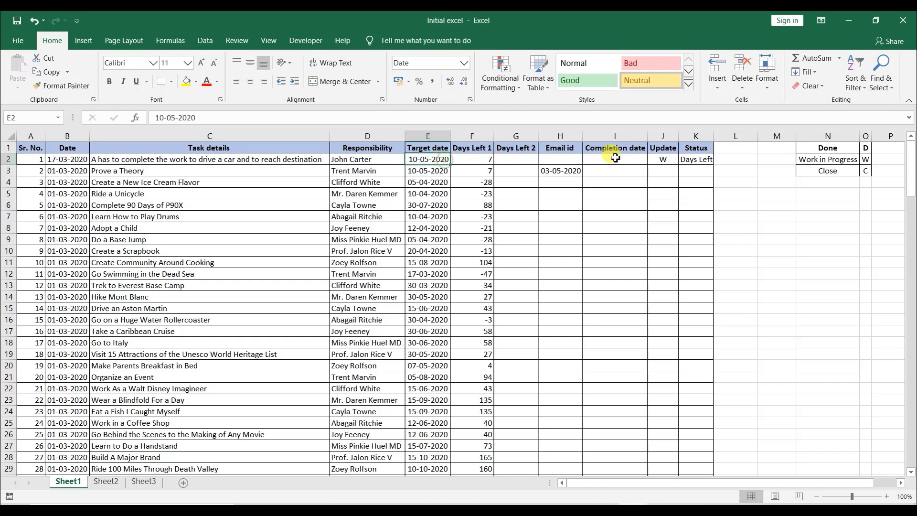
left_click(663, 159)
left_click(701, 161)
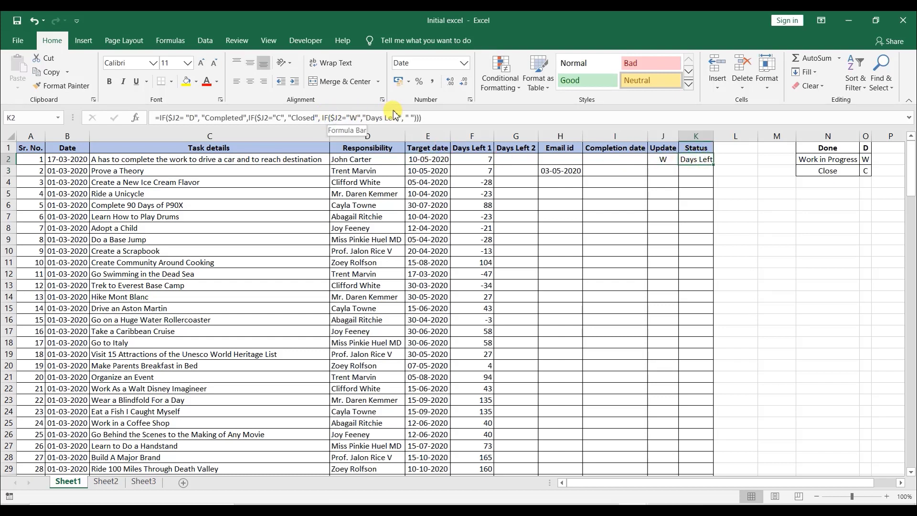
left_click(350, 118)
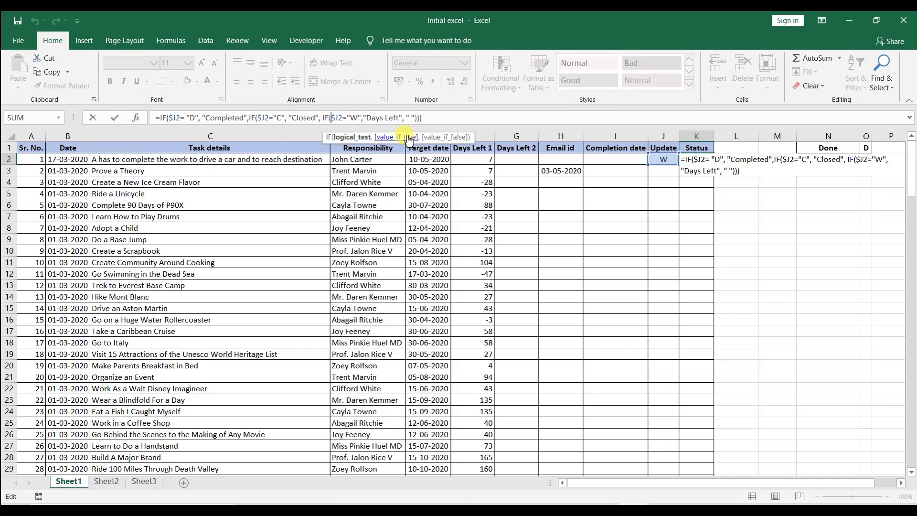
type("and")
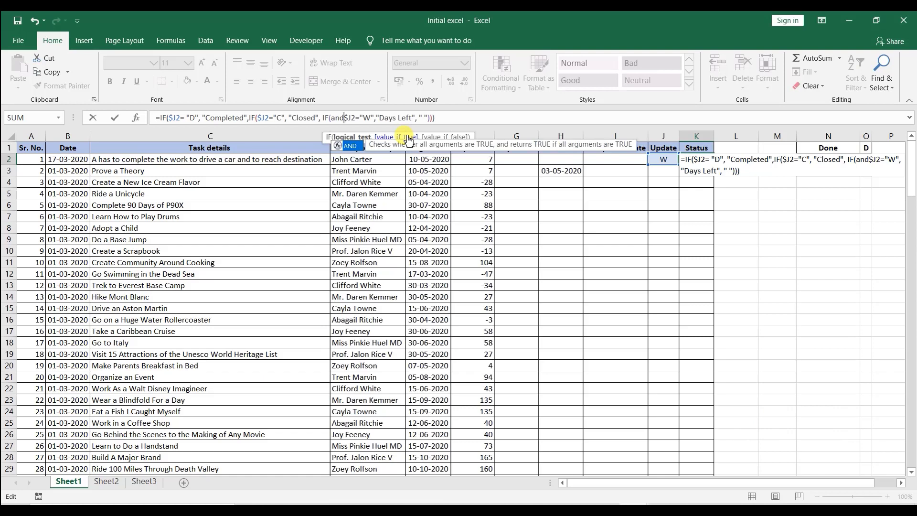
key("BackSpace")
key("BackSpace")
key("BackSpace")
key("Return")
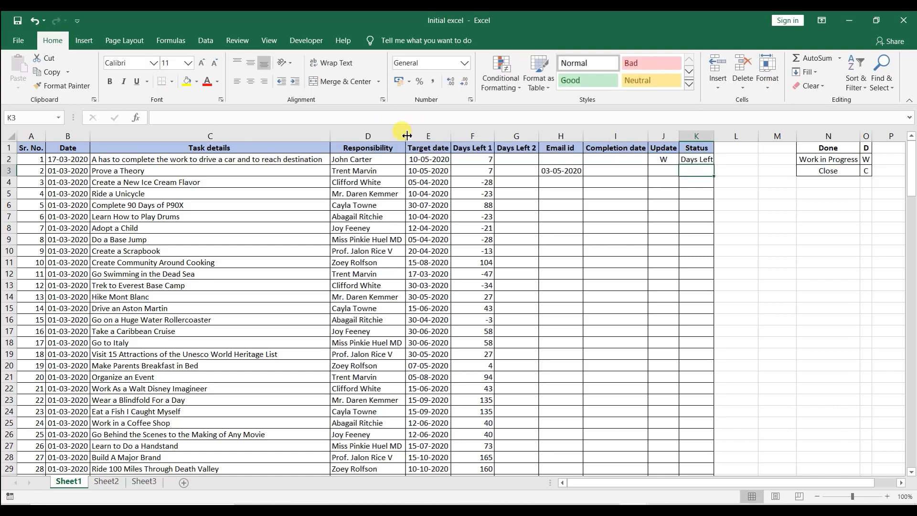
type("=")
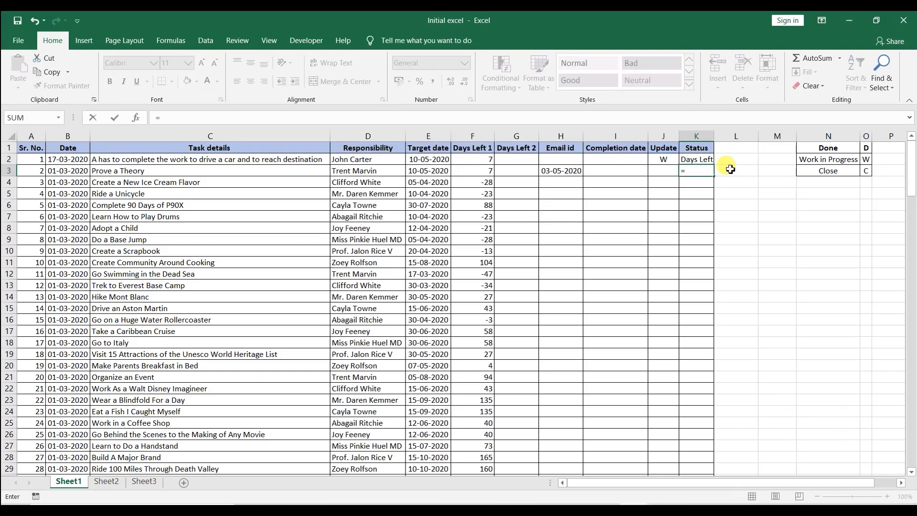
key("Escape")
- Enter the Update code W for the second task in J3
key("Left")
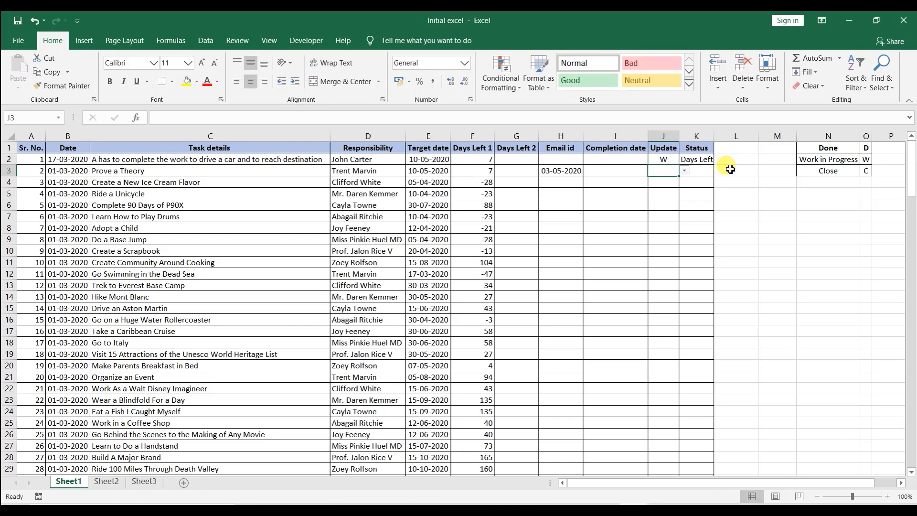
type("W")
key("Tab")
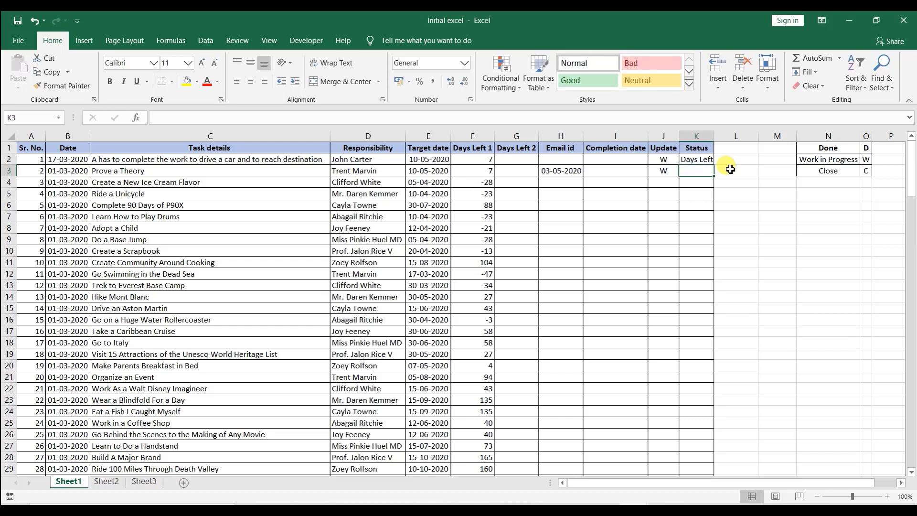
- Begin an IF formula in K3 with an AND test whose first condition is $J3="W"
type("=if(")
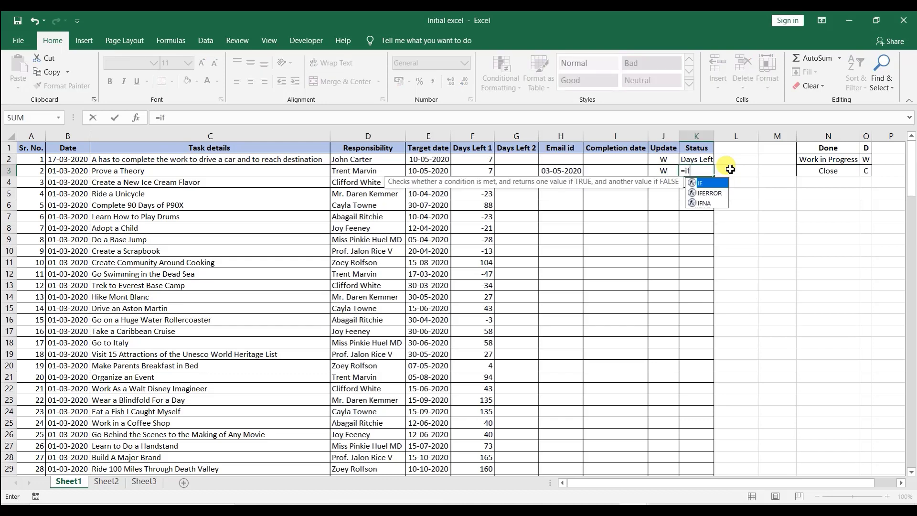
type("and(")
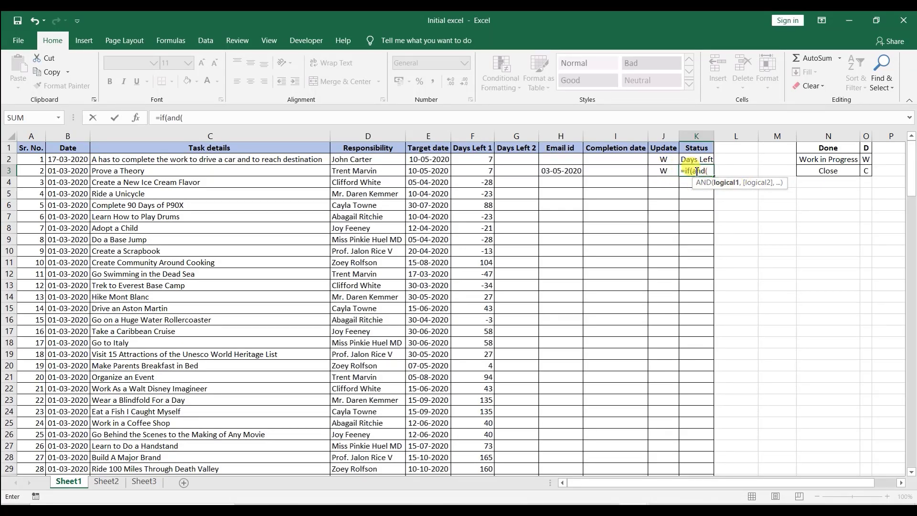
left_click(556, 171)
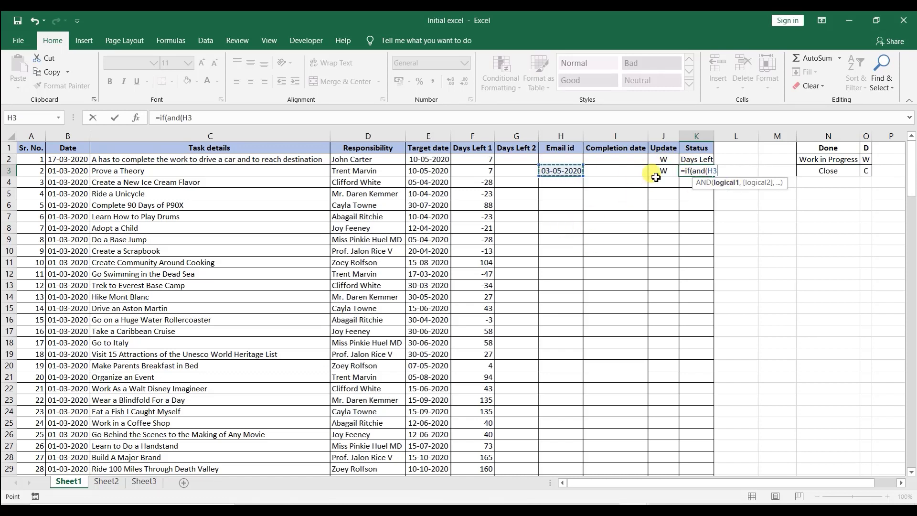
left_click(654, 172)
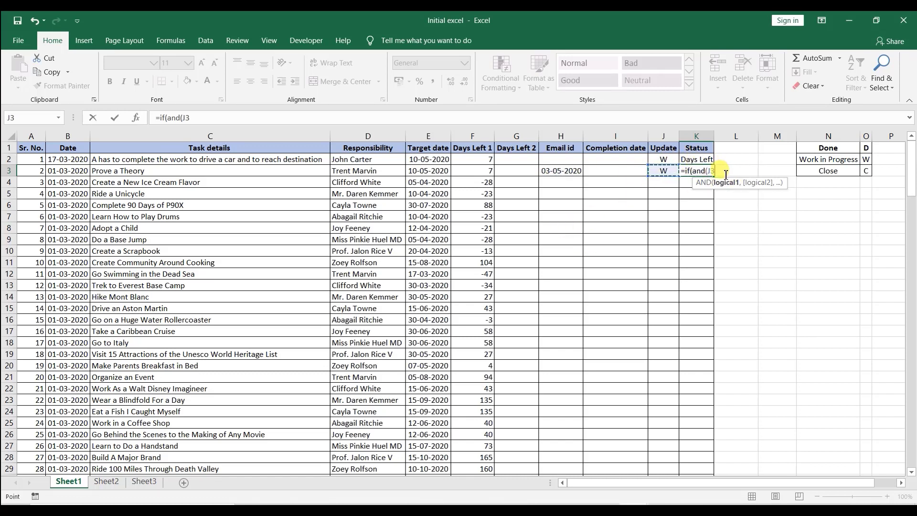
key("F4")
key("F4")
key("F4")
type("=w")
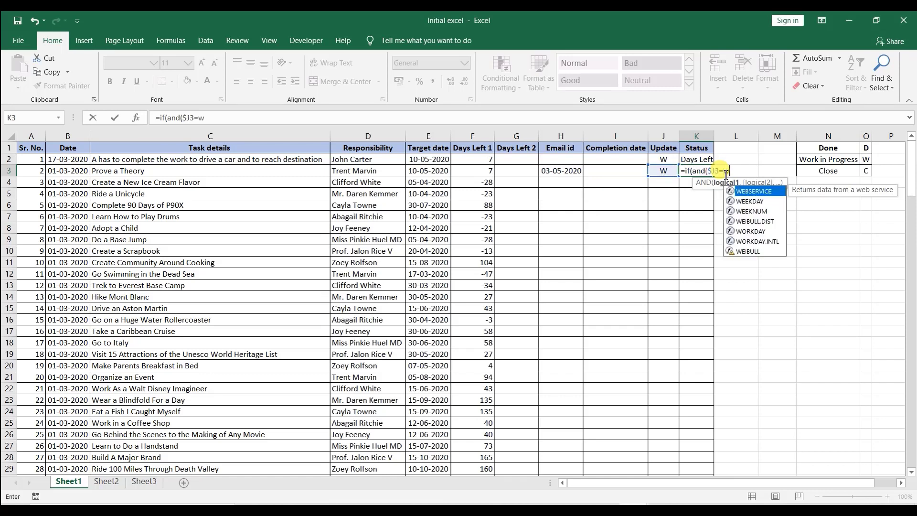
key("BackSpace")
type("\"W\"")
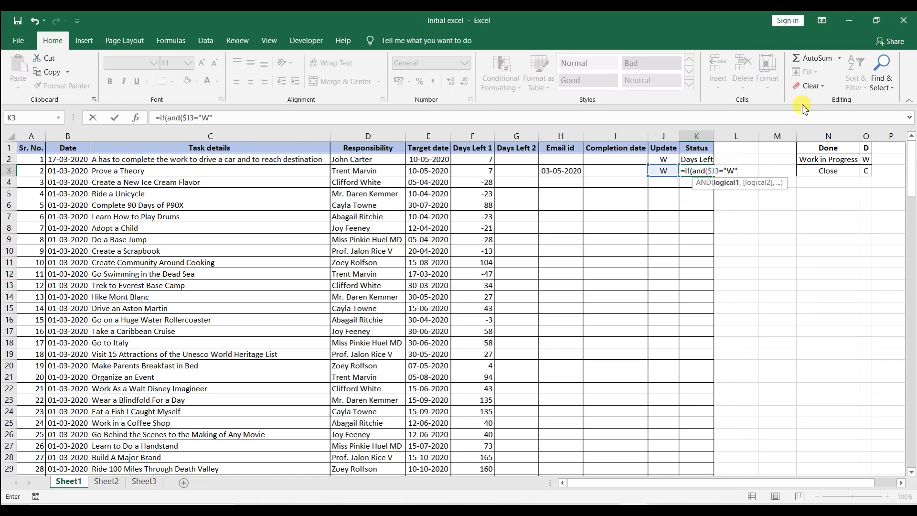
- Add TODAY()<E3 as the second AND condition in the K3 formula and close the AND test
type(",")
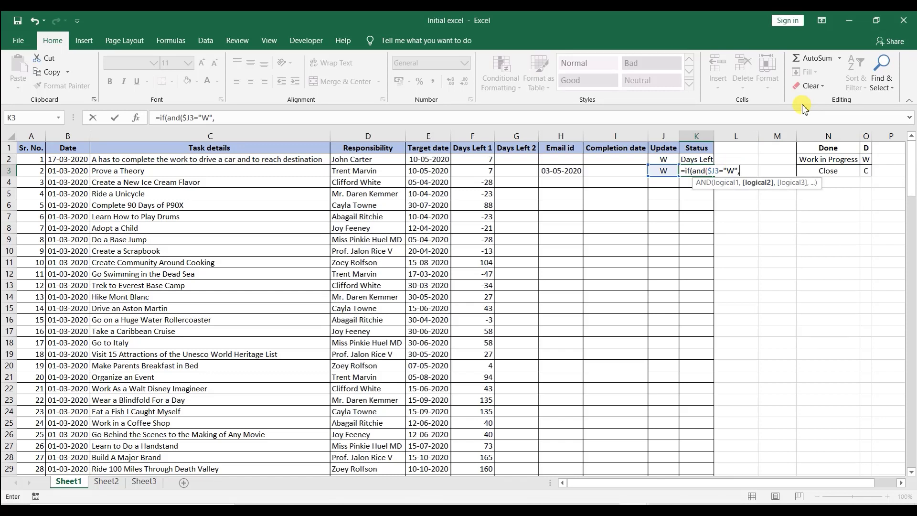
type("to")
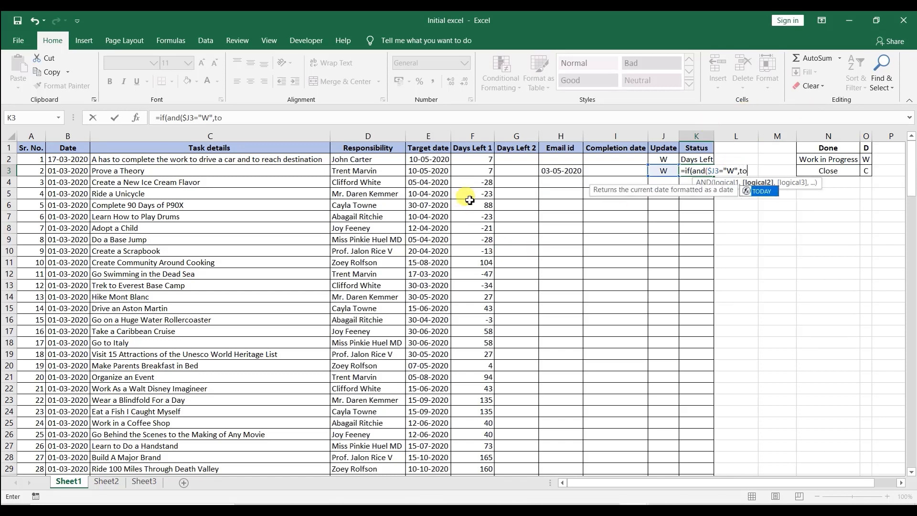
type("day()<")
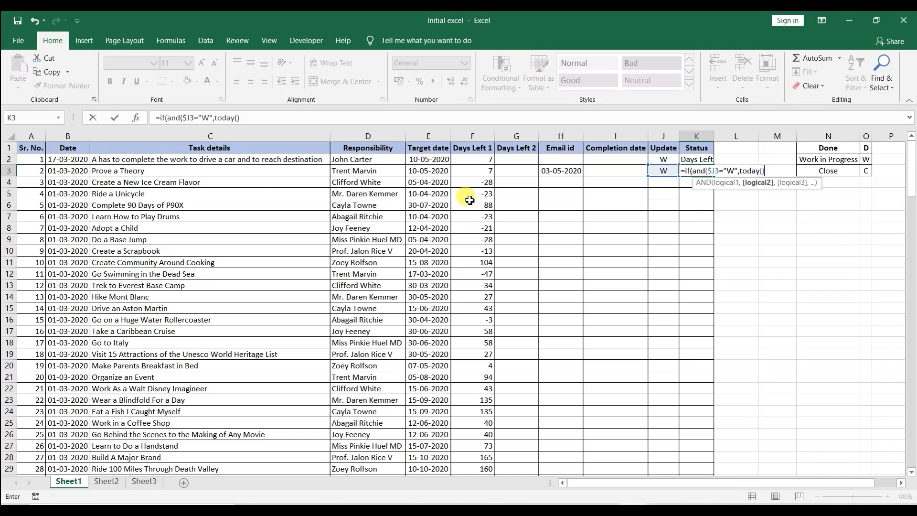
left_click(420, 170)
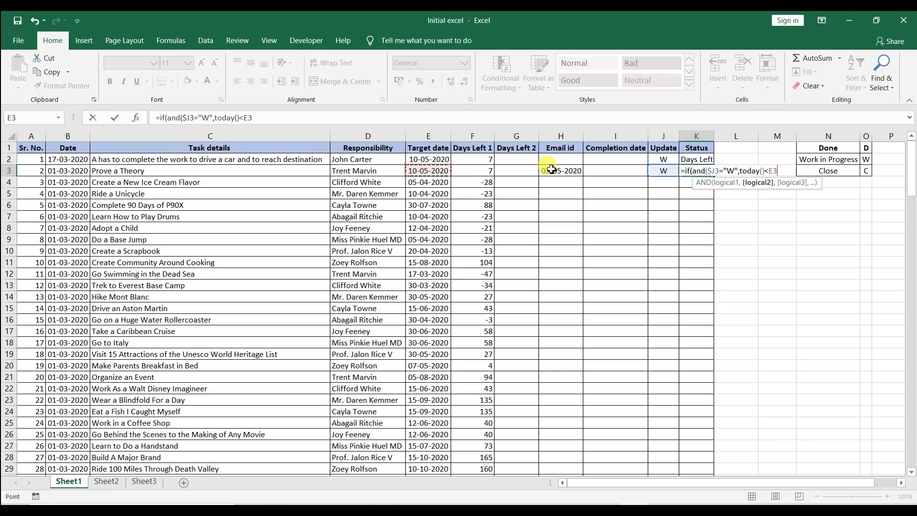
type("),")
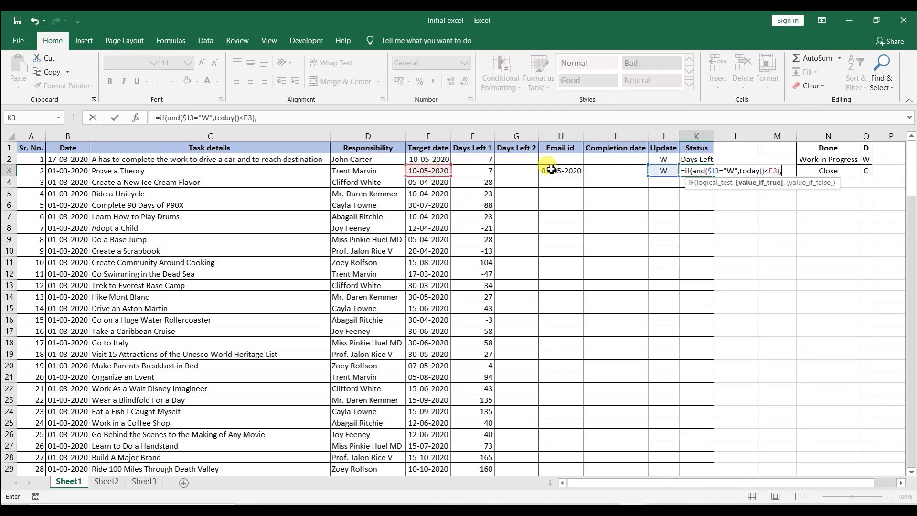
- Complete the K3 formula with "Days left"& $E3-TODAY() as the true result and " " as the false result
type("\"Days left\"&")
left_click(432, 170)
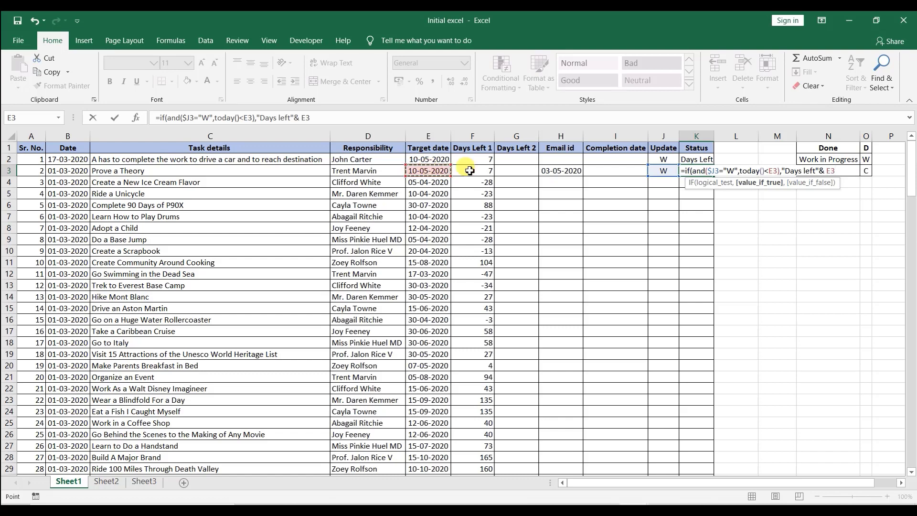
key("F4")
key("F4")
key("F4")
type("-today()")
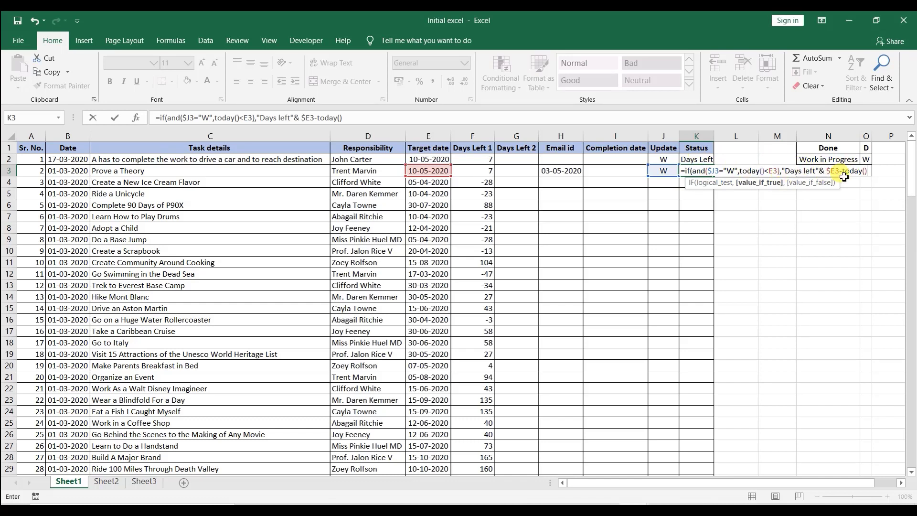
type(",")
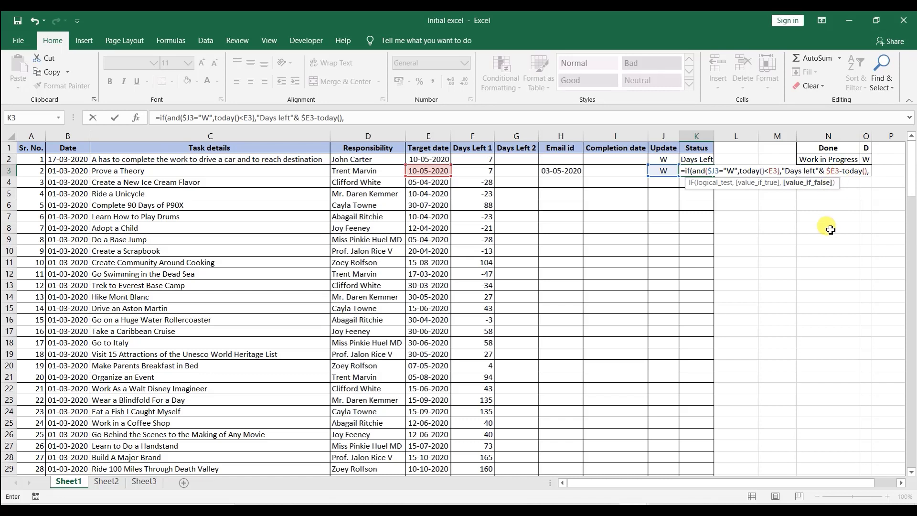
type("\" \")")
key("Return")
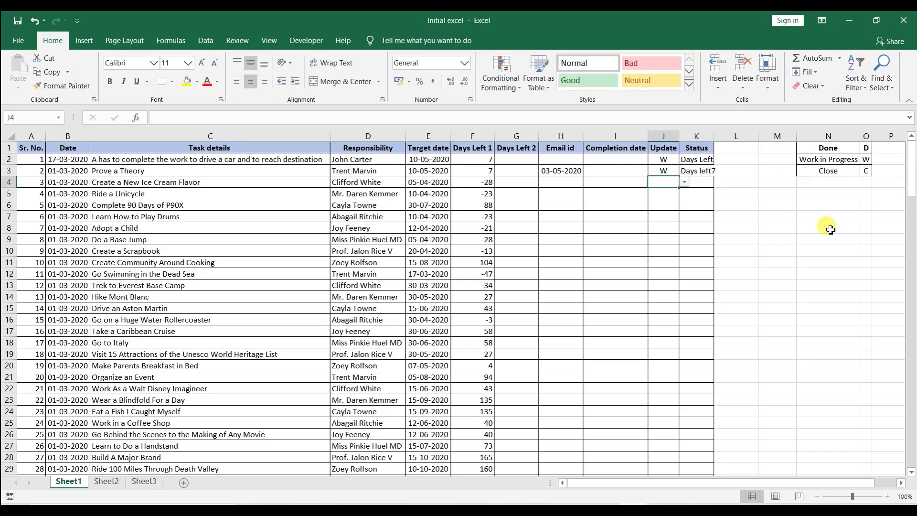
- Autofit the Status column's width and check the formula in K3
double_click(714, 137)
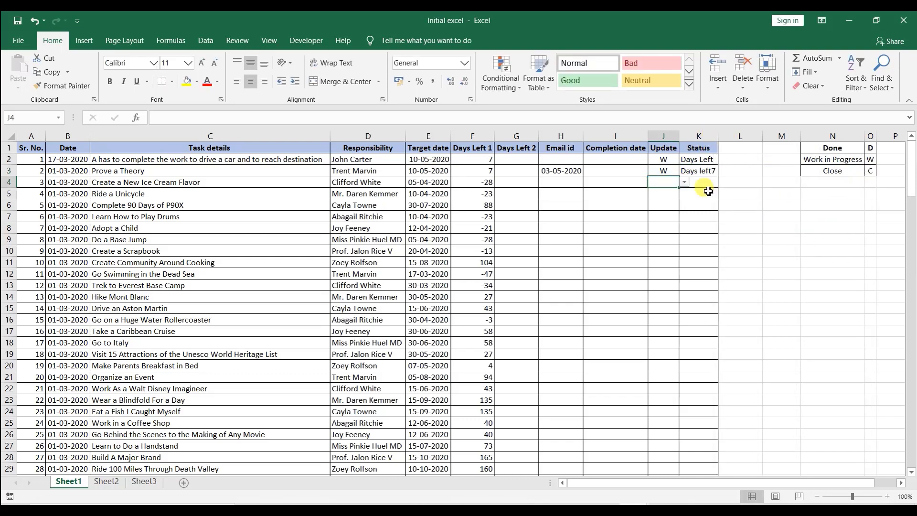
left_click(707, 191)
left_click(667, 169)
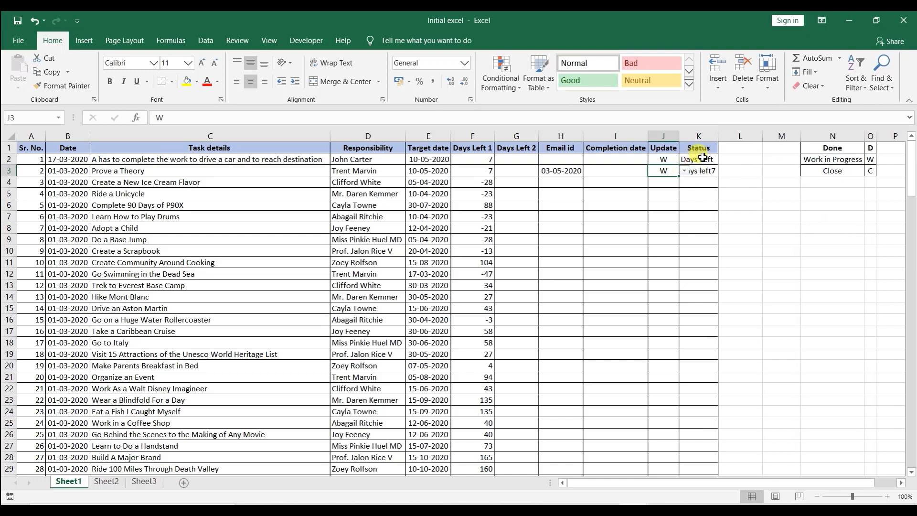
left_click(698, 158)
left_click(702, 171)
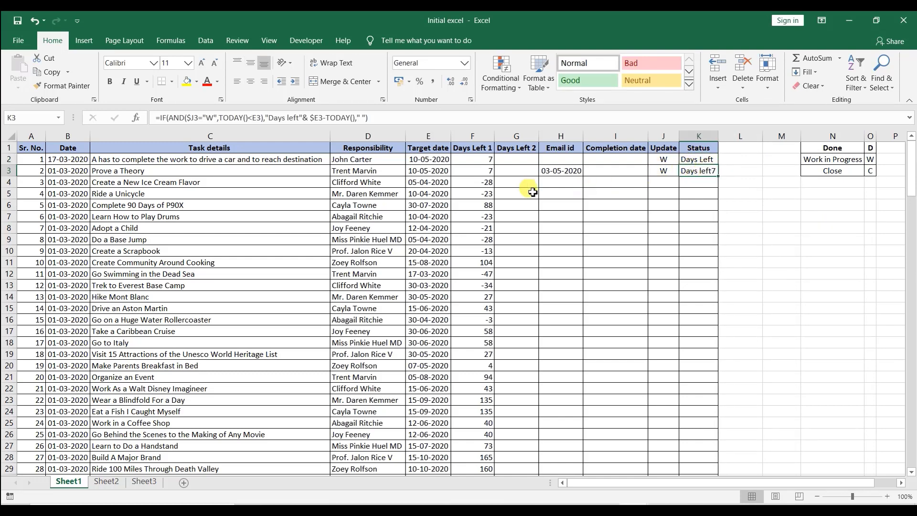
double_click(714, 172)
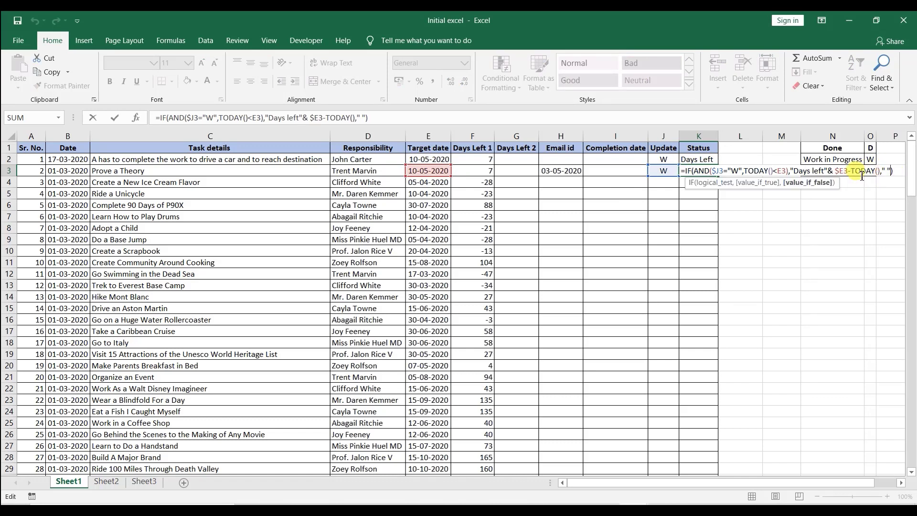
key("BackSpace")
key("BackSpace")
key("BackSpace")
type("if")
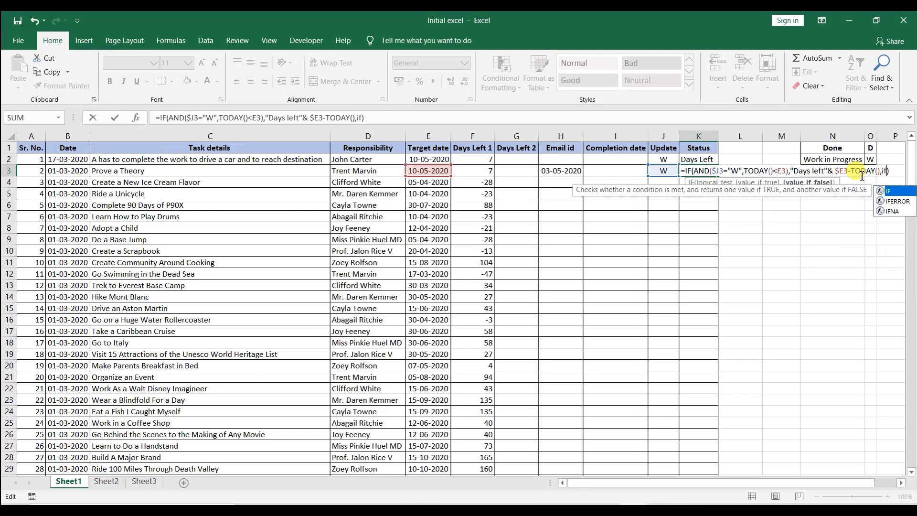
type("(and)")
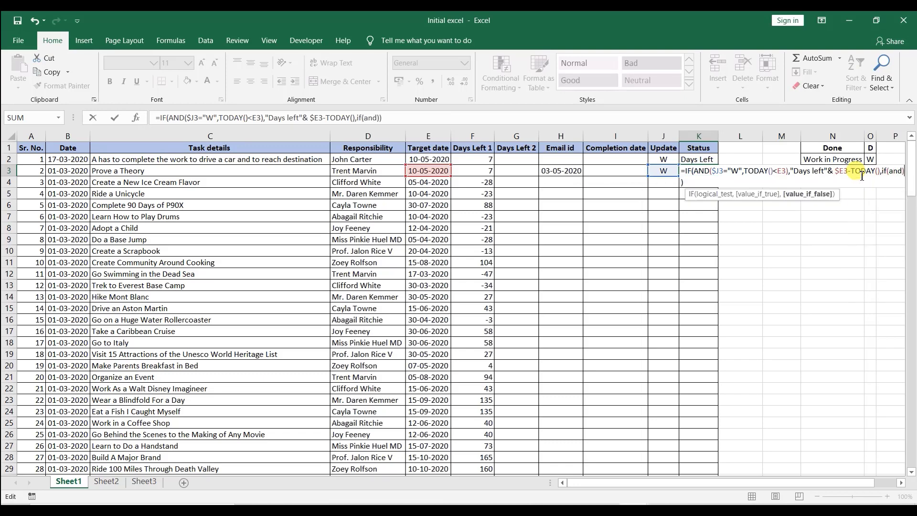
left_click_drag(843, 483, 864, 486)
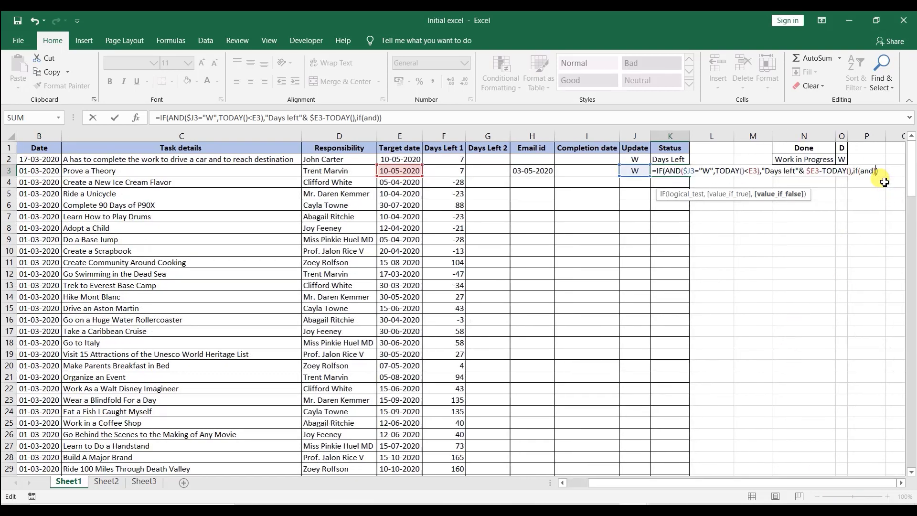
key("BackSpace")
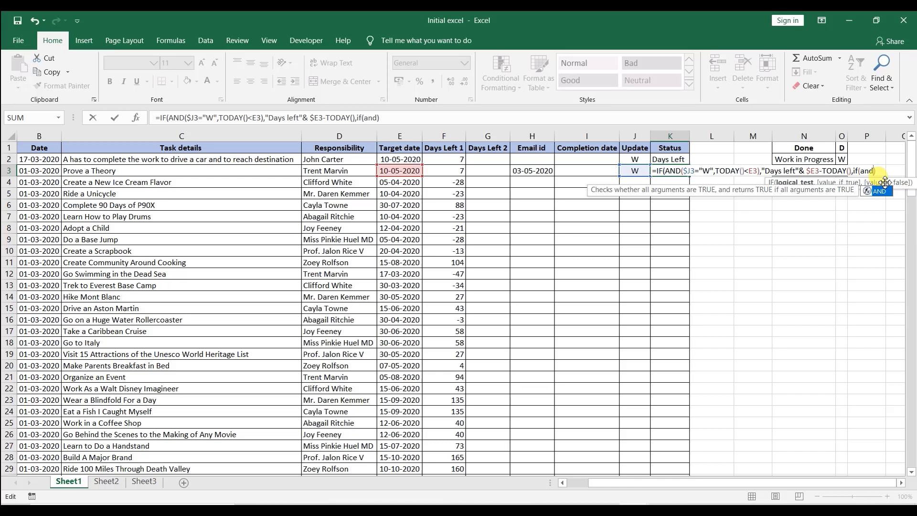
type("(")
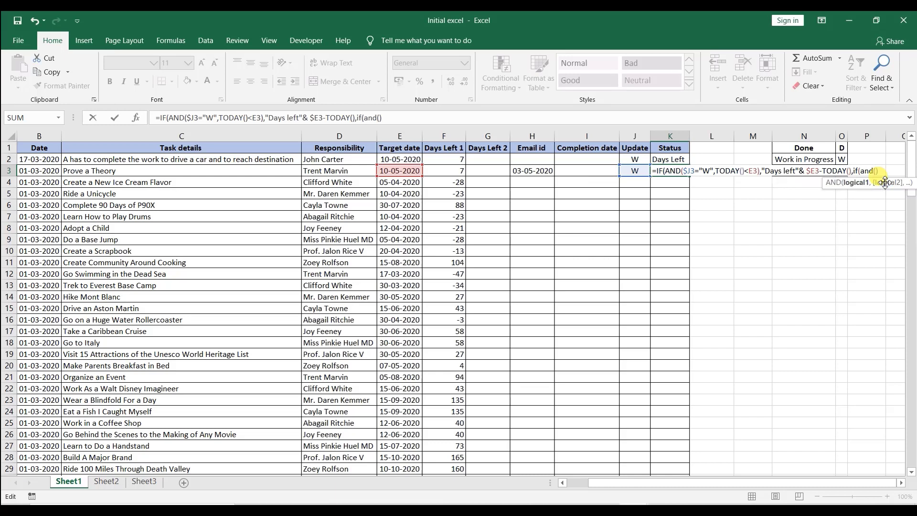
type(")")
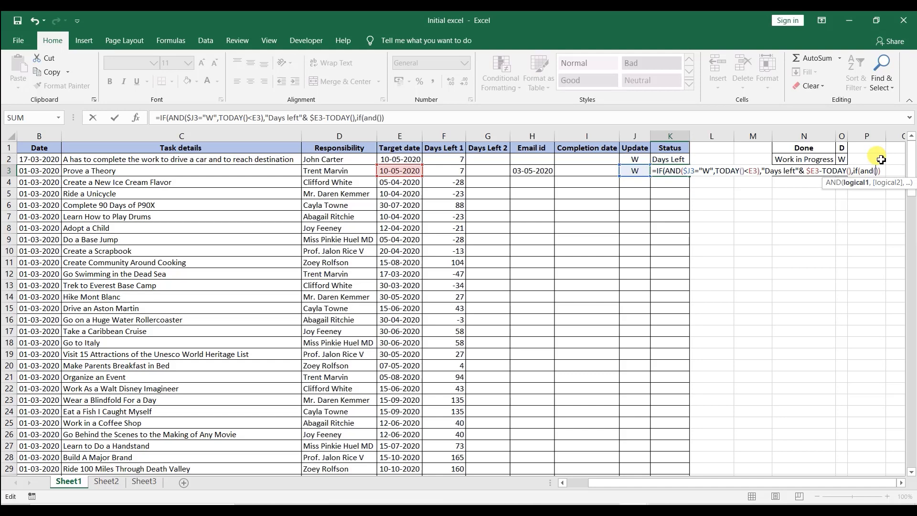
key("BackSpace")
key("BackSpace")
key("BackSpace")
key("BackSpace")
key("BackSpace")
key("BackSpace")
key("BackSpace")
- Replace the unfinished nested IF in the K3 formula with "Overdue" as the false result and accept the suggested correction
type("\"")
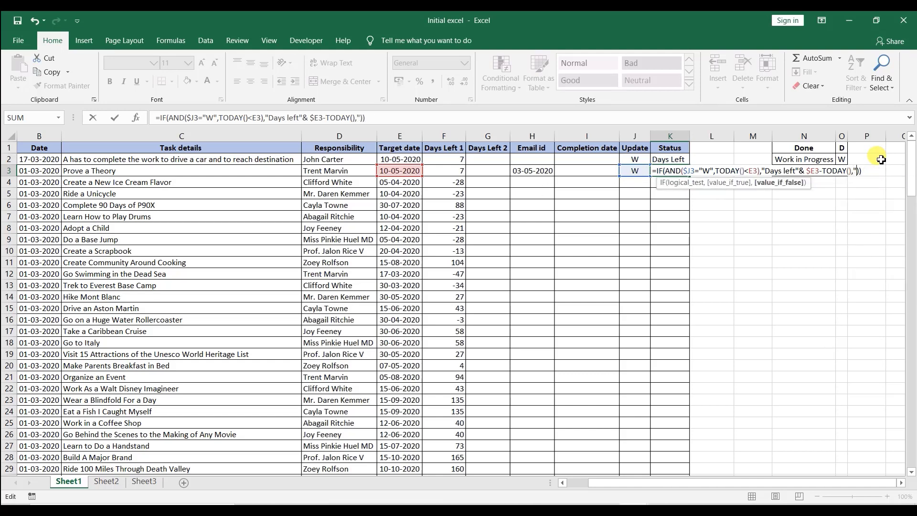
type("Overdue\"")
key("Return")
key("Return")
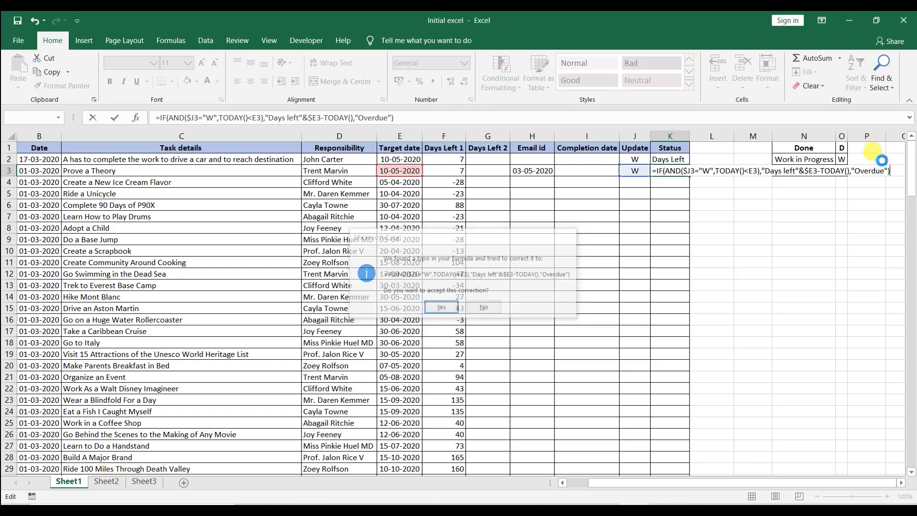
- Change the target date in E3 to 01-05-2020 and check the K3 status against the current date in H3
left_click(393, 171)
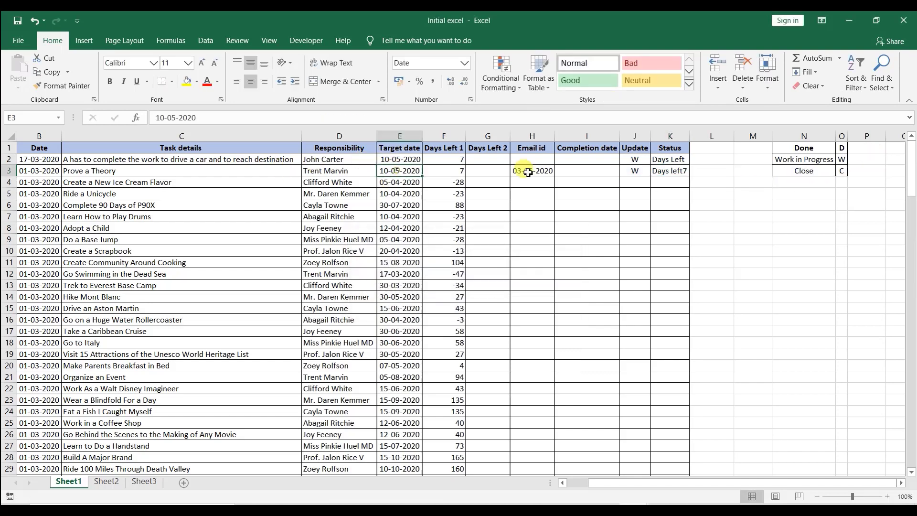
type("01-05-2020")
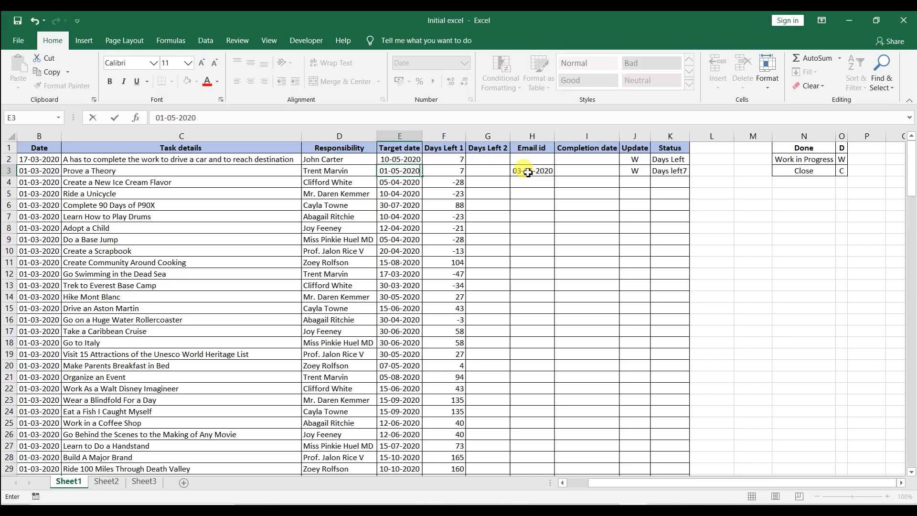
key("Return")
left_click(530, 172)
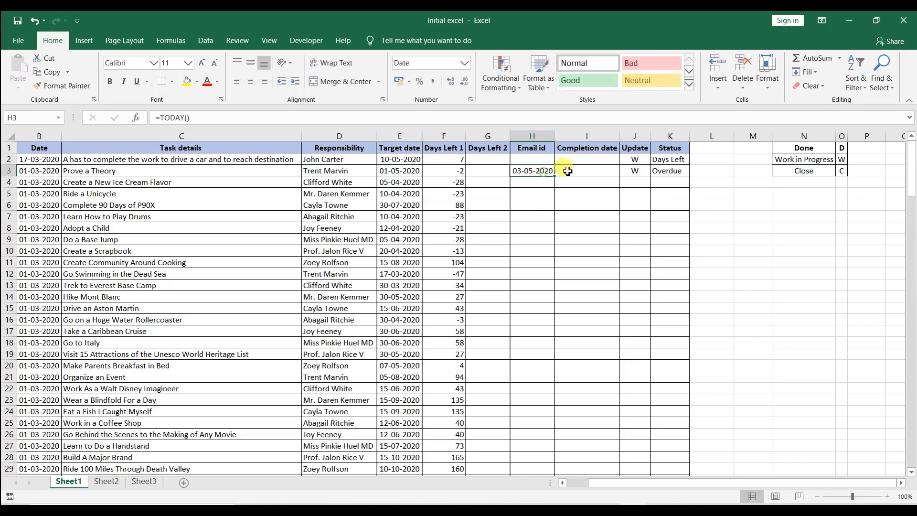
left_click(682, 173)
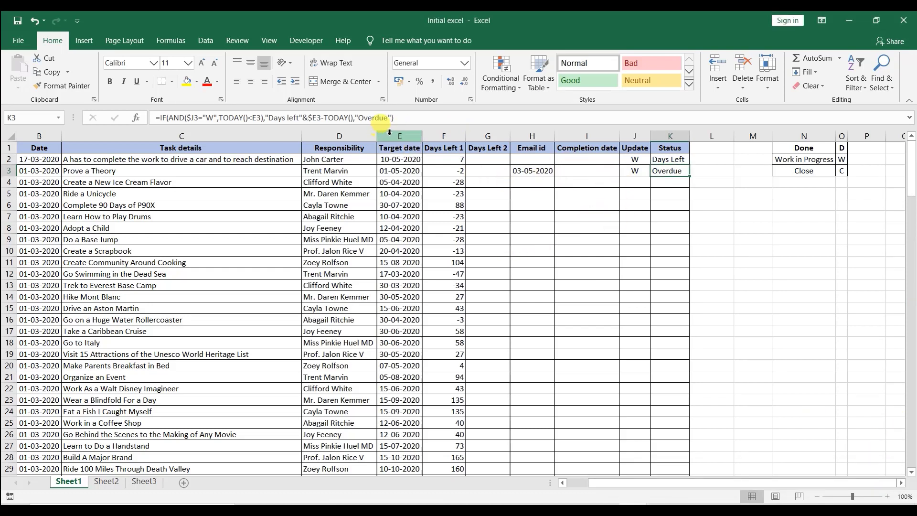
- Test the K3 formula by clearing the Update code in J3 and by entering D there
left_click(647, 170)
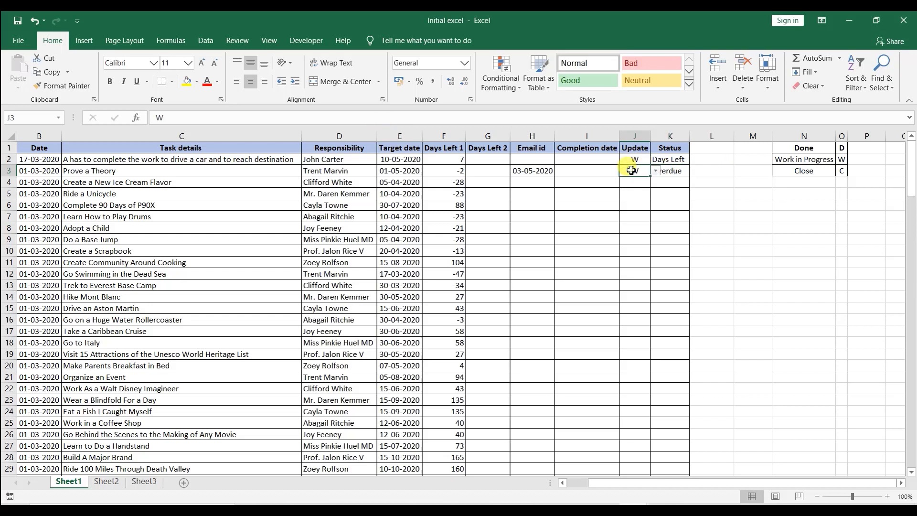
key("Delete")
left_click(673, 171)
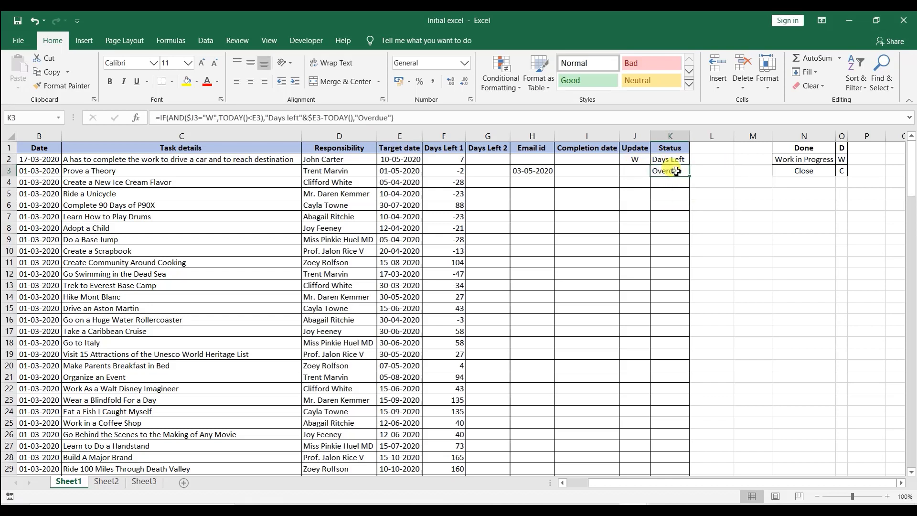
left_click(634, 171)
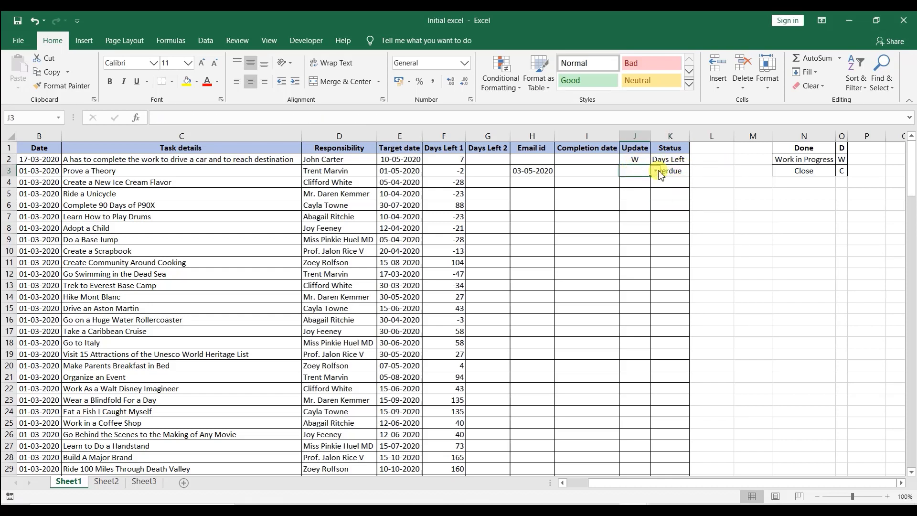
type("D")
left_click(687, 172)
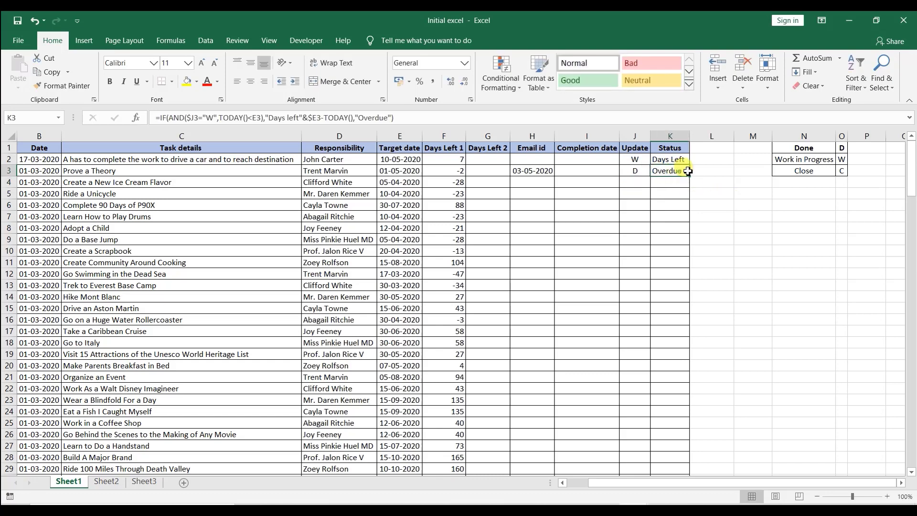
- Delete the "Overdue" false result from the K3 formula
left_click(357, 118)
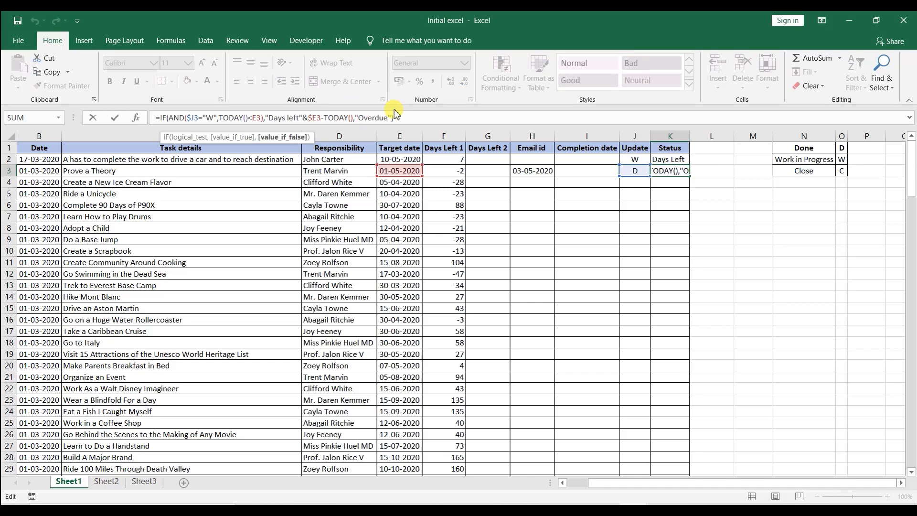
type("if")
key("BackSpace")
key("BackSpace")
key("Delete")
key("Delete")
key("Delete")
key("Delete")
key("Delete")
key("Delete")
key("Delete")
key("Delete")
key("Delete")
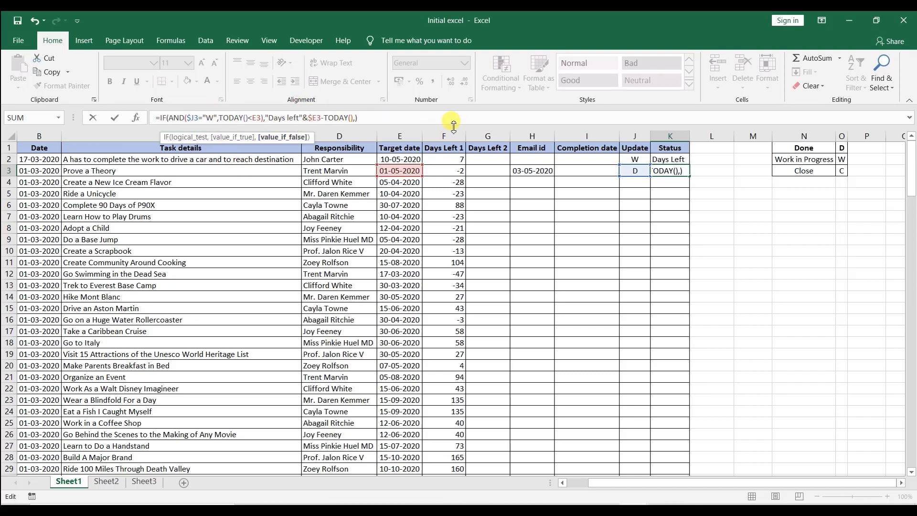
- Nest a second IF with an AND test as the K3 formula's false result, using $J3="W" as its first condition
type("if(and")
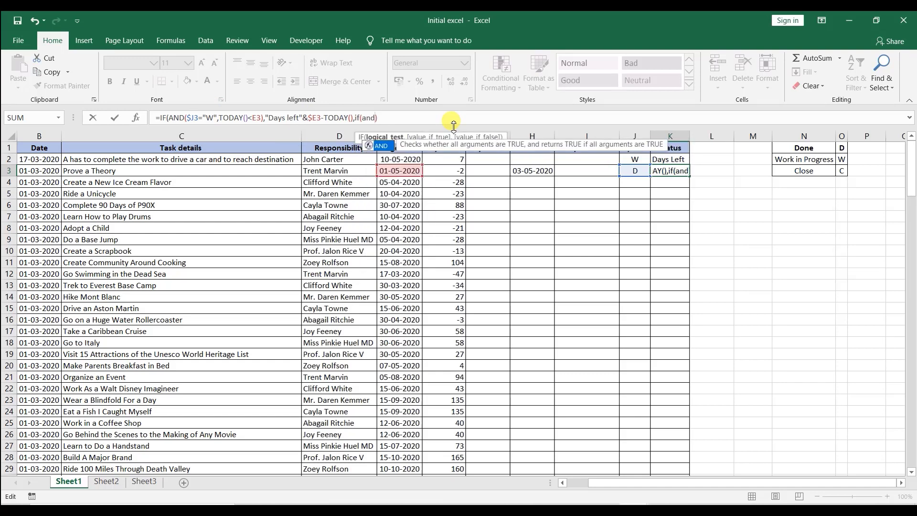
type("(")
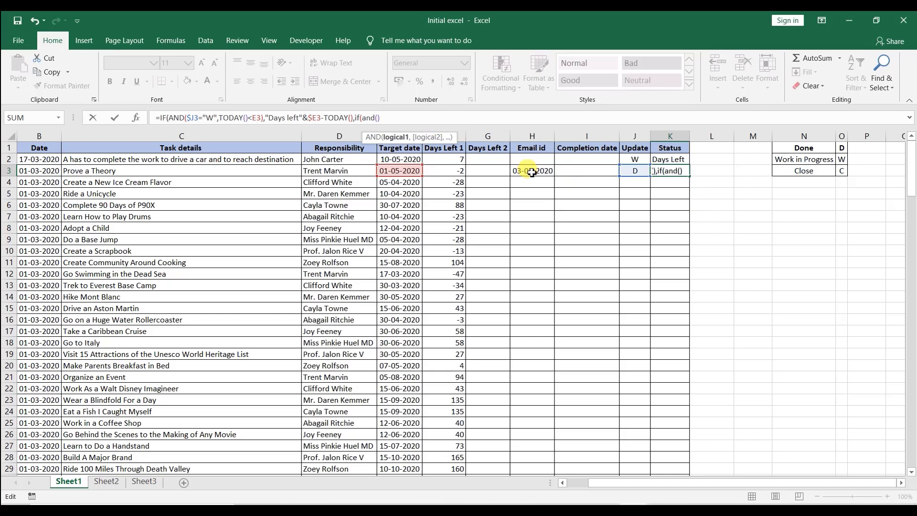
left_click(637, 172)
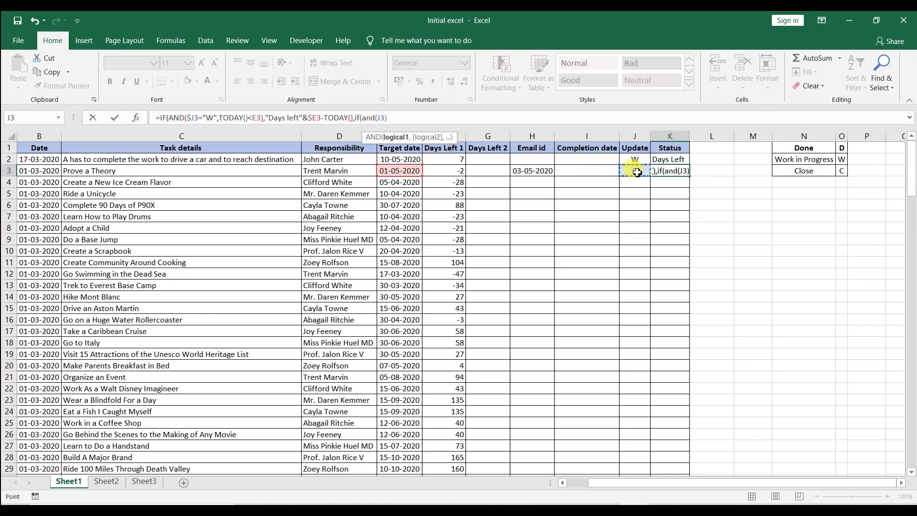
key("F4")
key("F4")
key("F4")
type("=")
key("Up")
type("\"W\"")
left_click(403, 118)
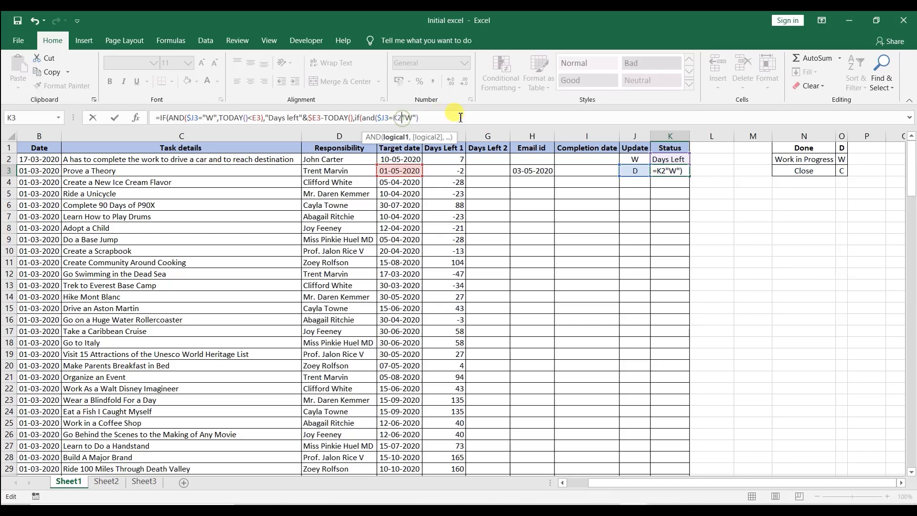
key("BackSpace")
key("BackSpace")
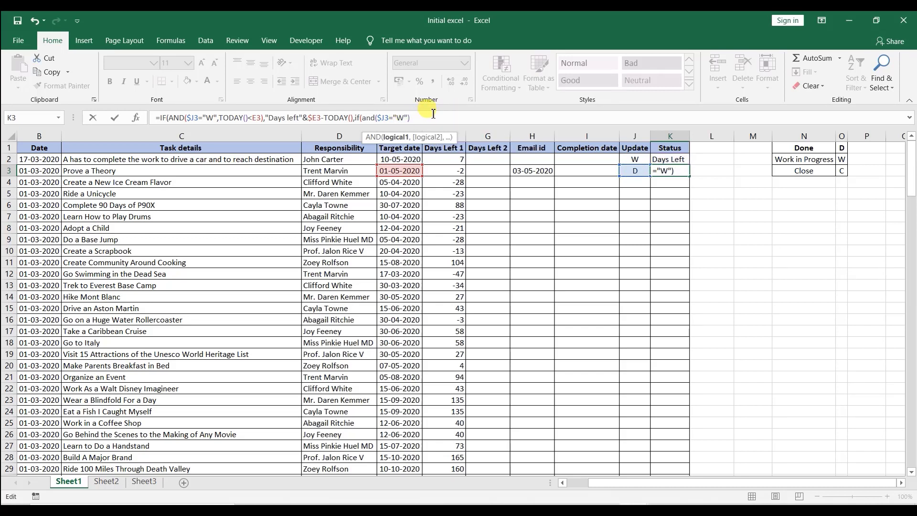
- Add TODAY()>=E3 as the second condition of the nested AND test in K3 and close the test
type(",")
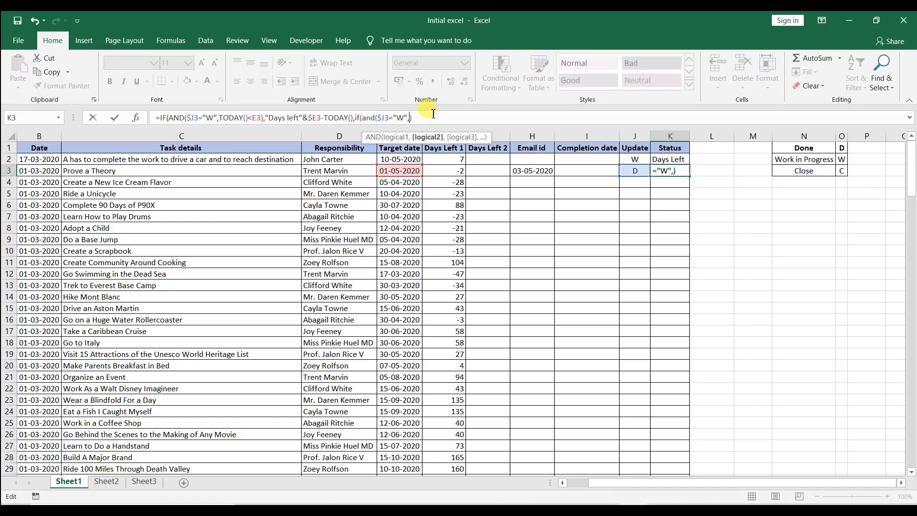
type("today/")
key("BackSpace")
type("()")
key("BackSpace")
type(">=)")
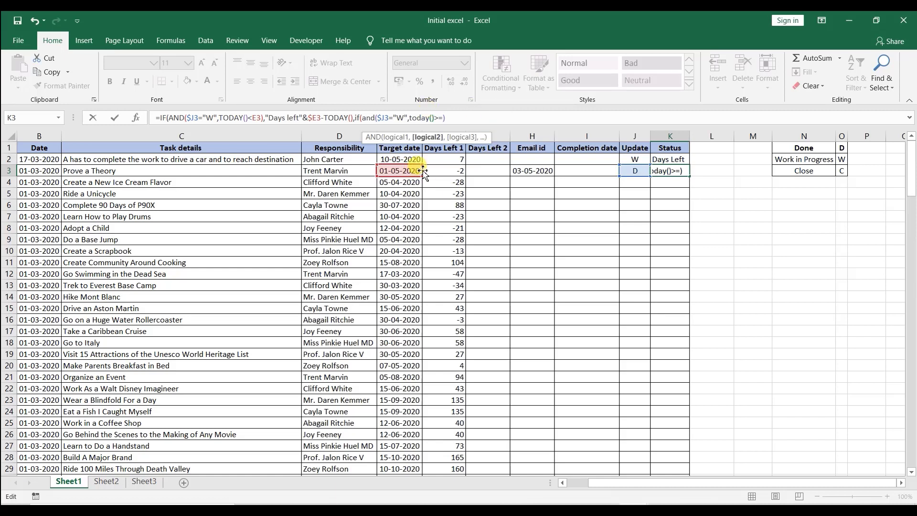
left_click(399, 171)
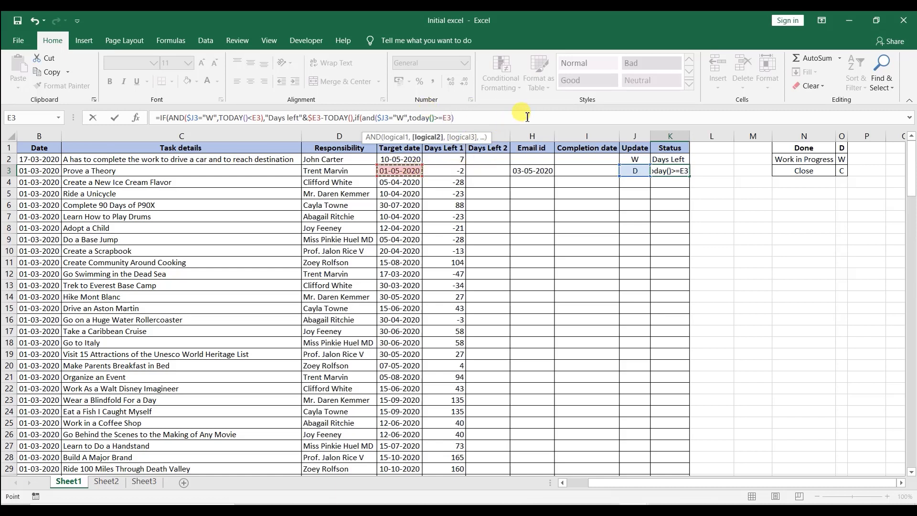
type(",")
key("BackSpace")
key("Right")
type(",")
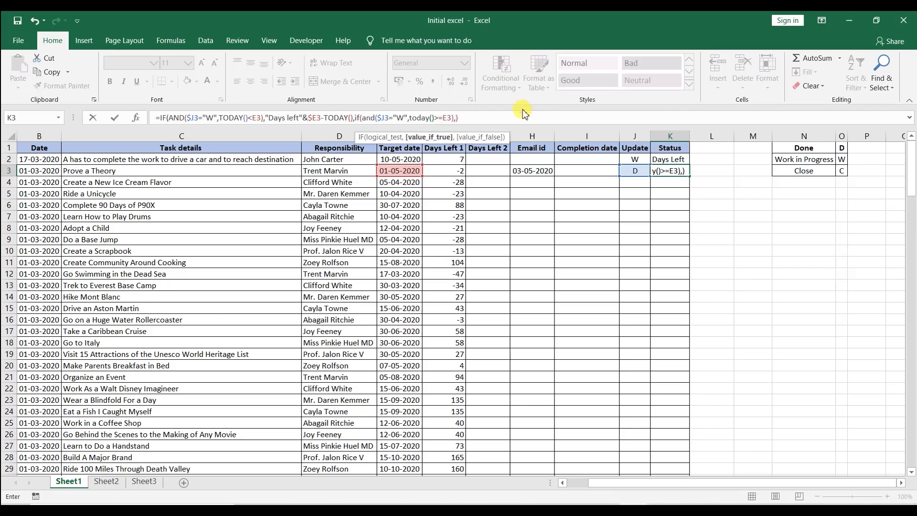
- Complete the nested IF in K3 with "Overdue" as the true result and " " as the false result
type("\"Overdue")
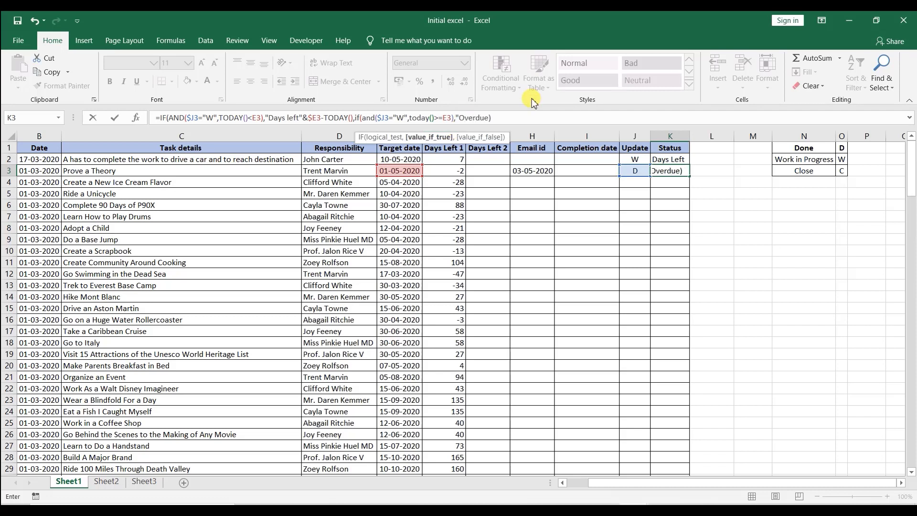
type("\", \"")
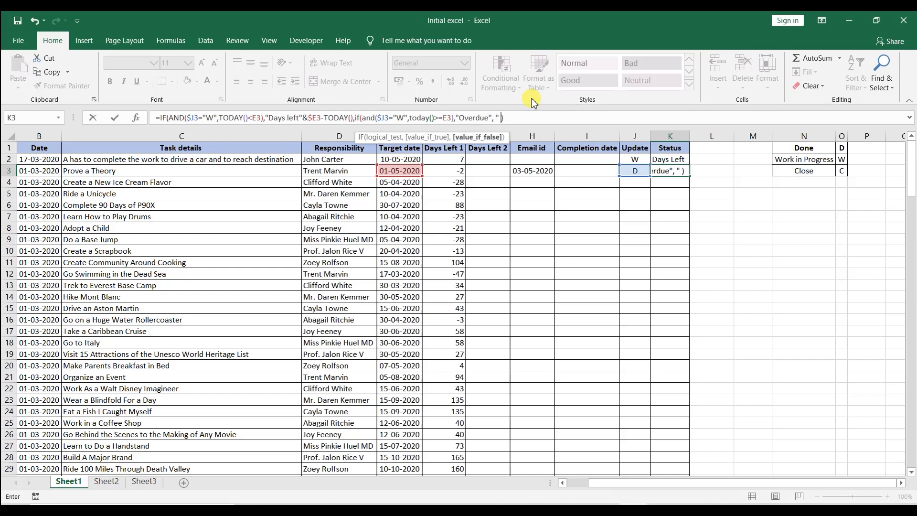
key("Right")
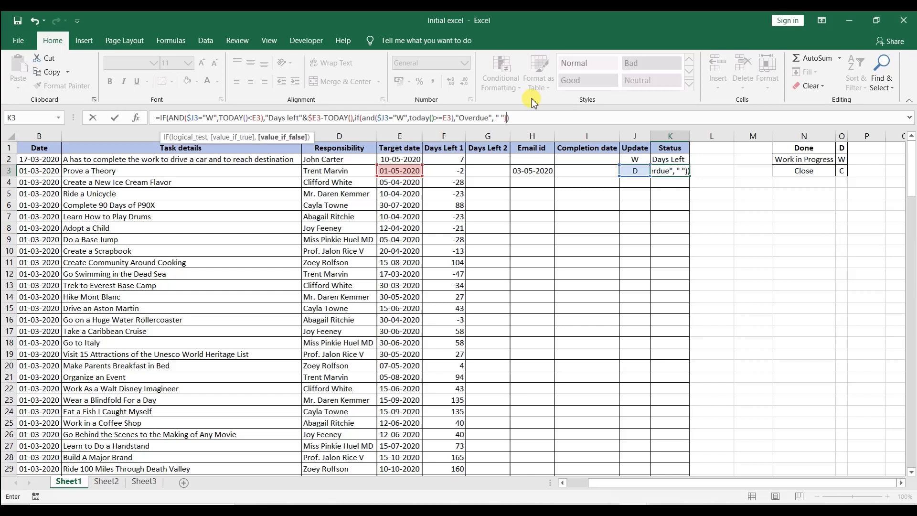
type(")")
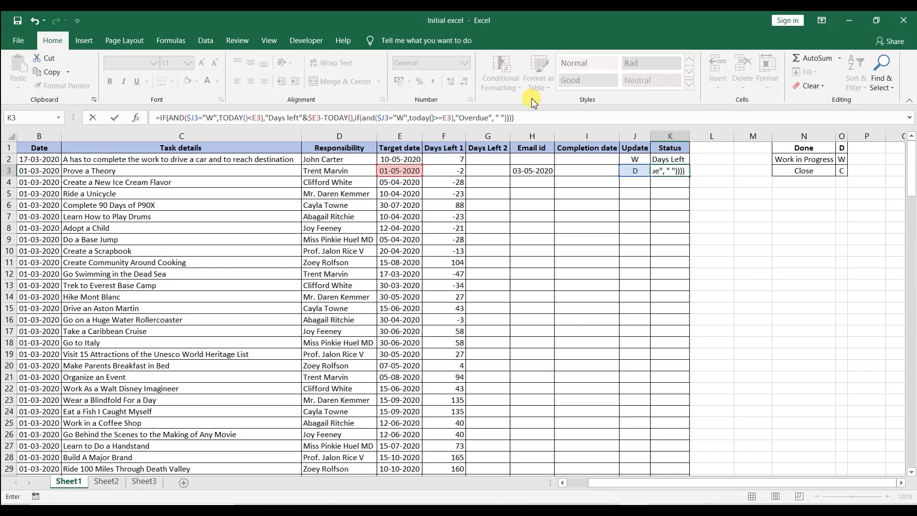
key("BackSpace")
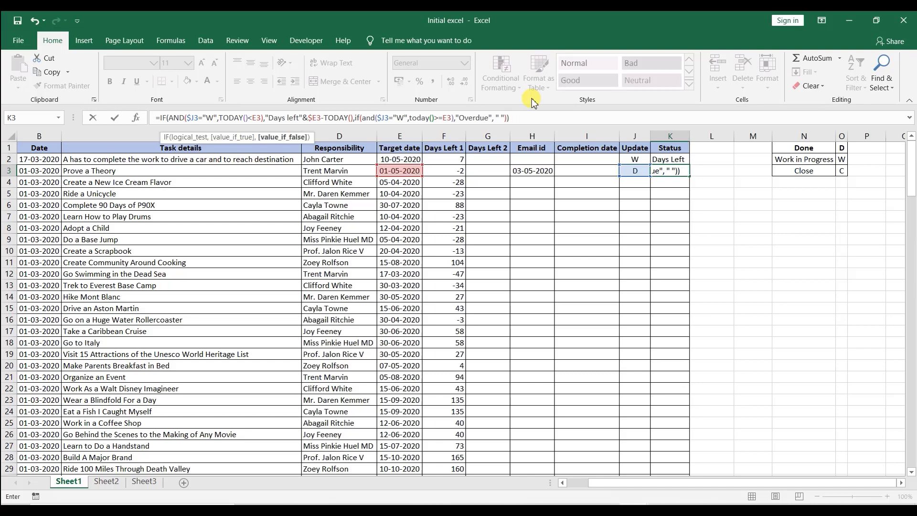
key("Return")
- Set the Update code in J3 to W and check the resulting status and formula in K3
key("Up")
key("Left")
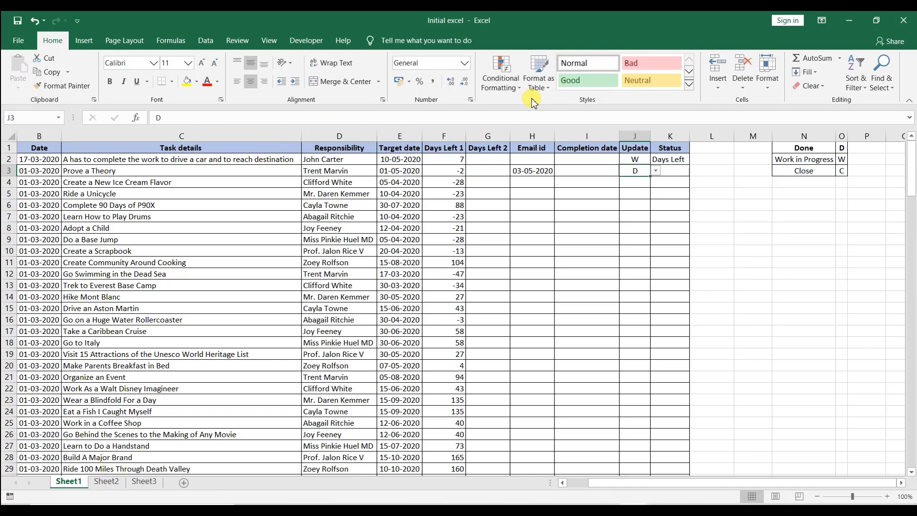
type("W")
key("Return")
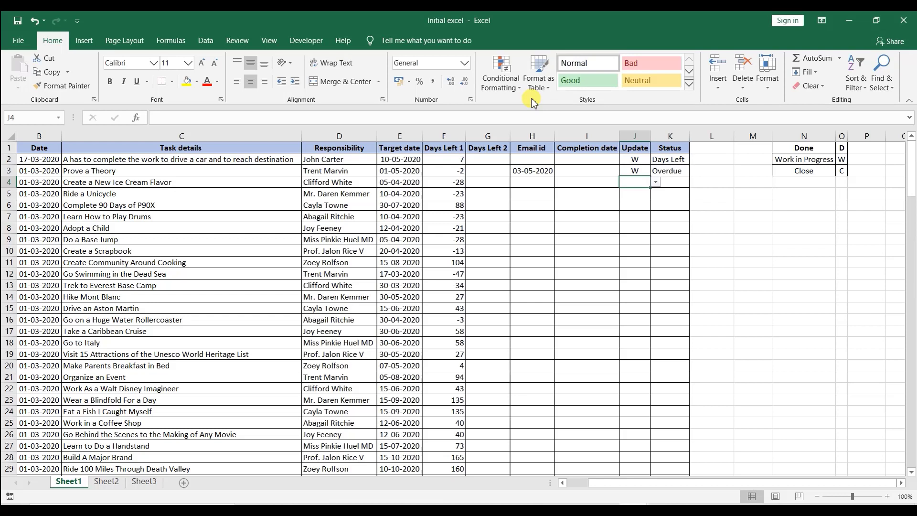
key("Up")
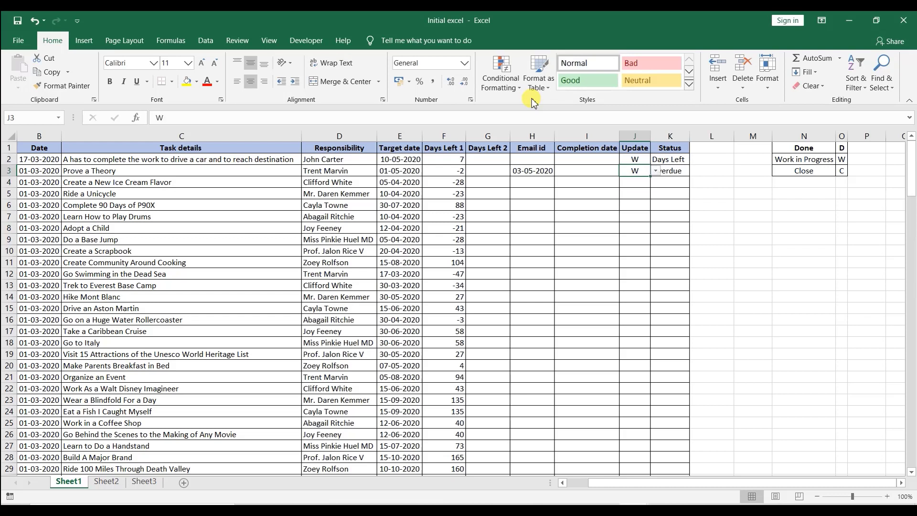
left_click(687, 168)
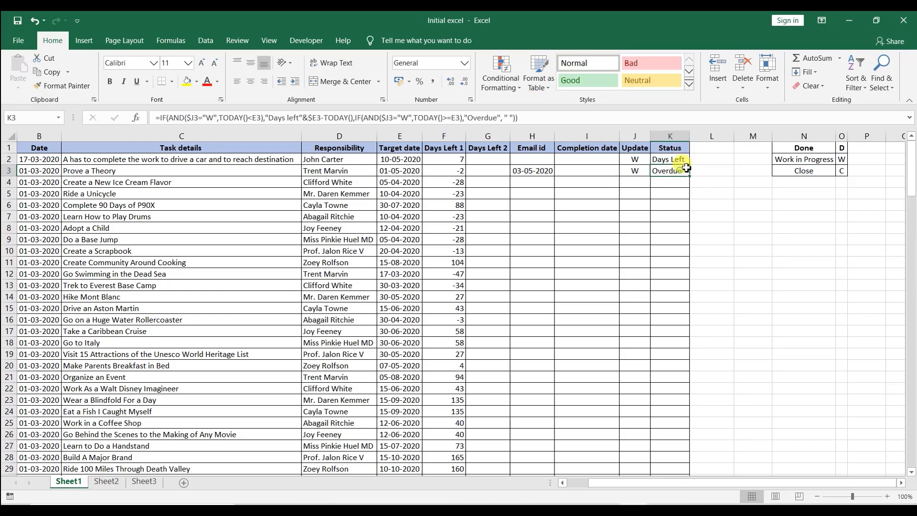
- Copy the full K3 formula text without its leading equals sign and leave the cell unchanged
left_click_drag(523, 118, 160, 117)
key("ctrl+c")
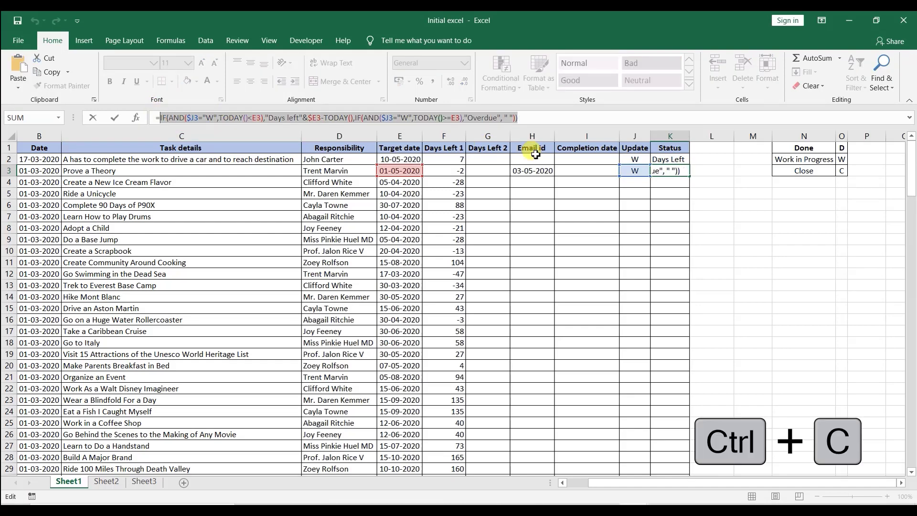
key("Escape")
- Replace the " " false result of K2's innermost IF with the copied nested IF formula
left_click(678, 160)
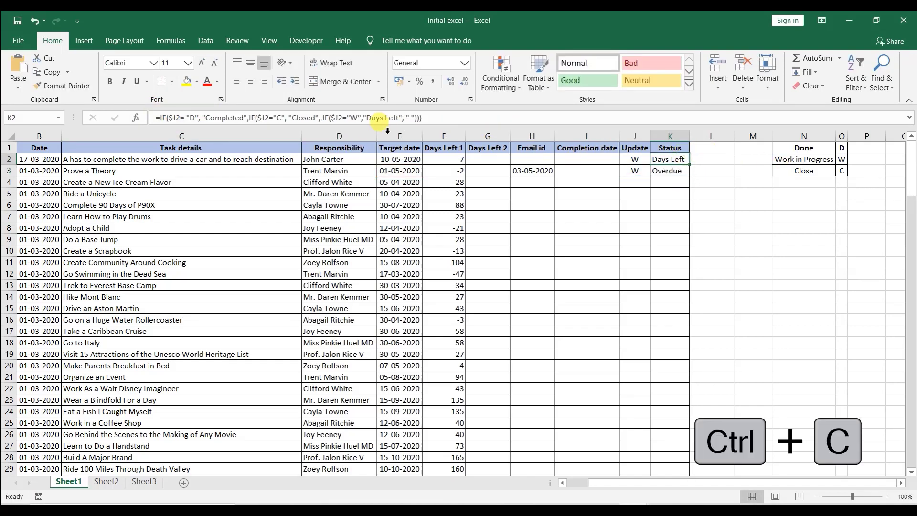
left_click(414, 117)
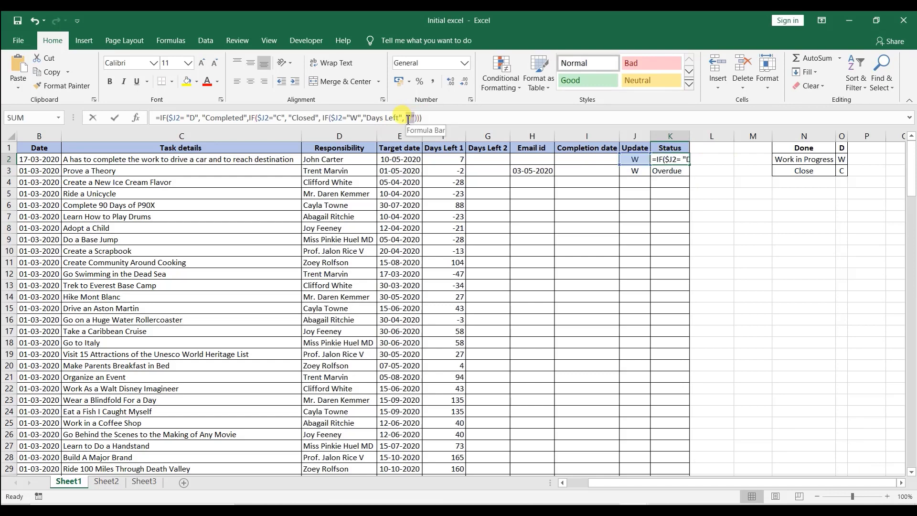
left_click(408, 118)
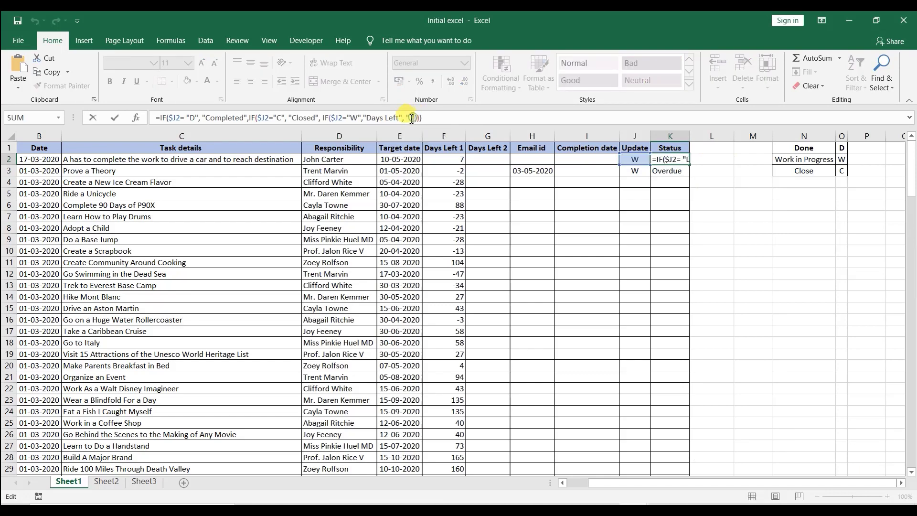
key("Delete")
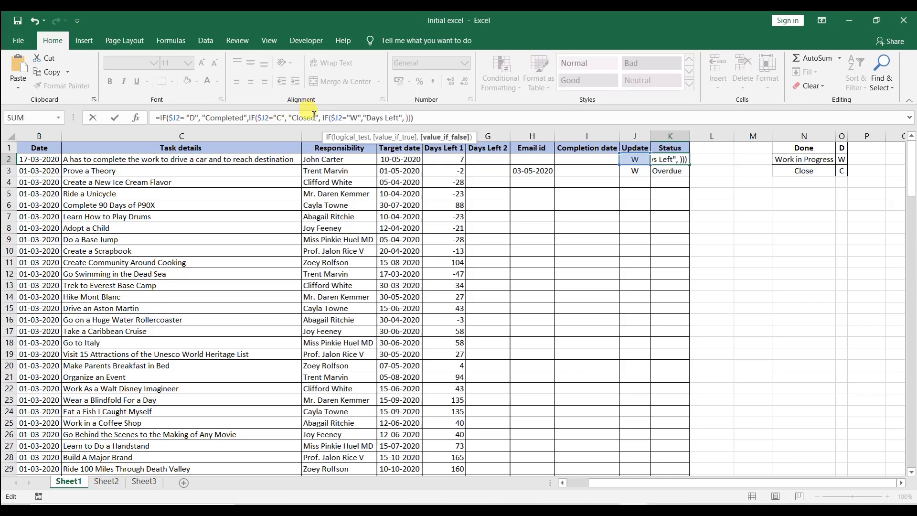
key("ctrl+v")
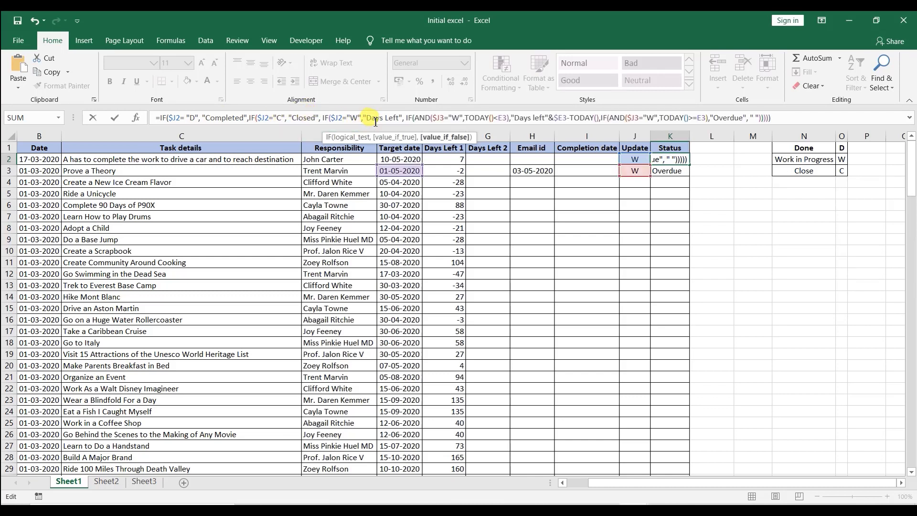
- Change the pasted first AND test in K2 to reference $J2 and $E2 instead of row 3
left_click(404, 118)
left_click(444, 118)
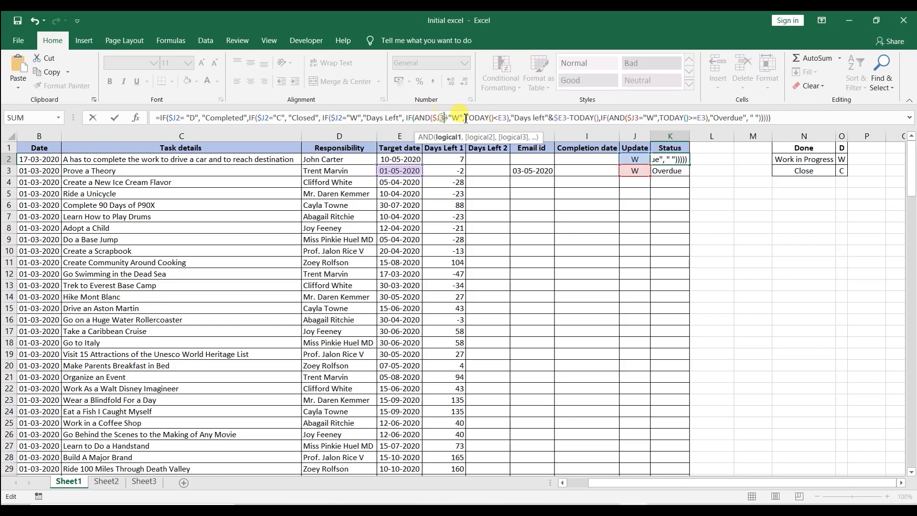
key("BackSpace")
type("2")
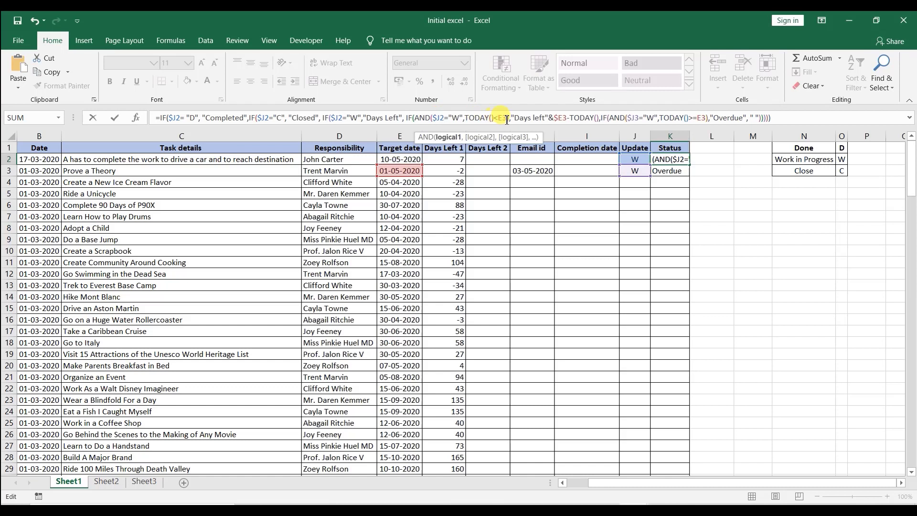
left_click(509, 118)
key("BackSpace")
key("BackSpace")
type("2)")
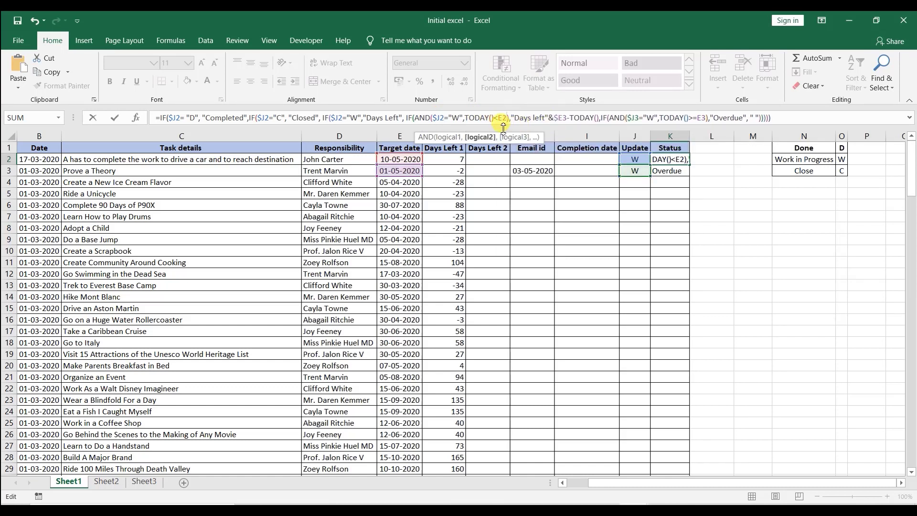
key("F4")
key("F4")
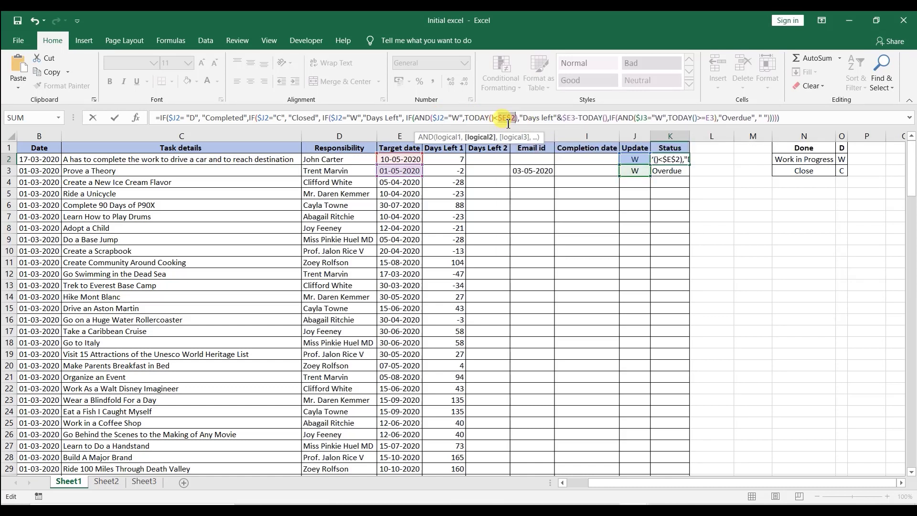
- Point the days-left subtraction in K2 to $E2 and the second AND test to $J2 and E2
left_click(567, 117)
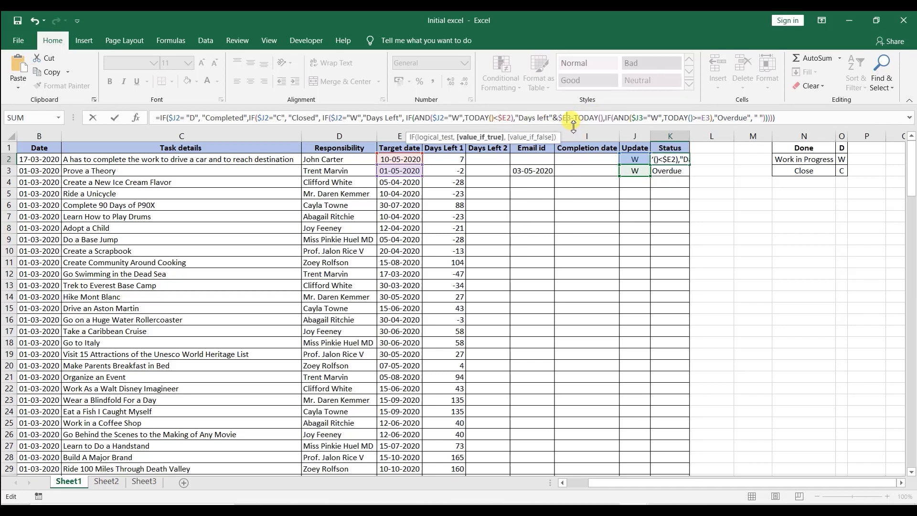
key("BackSpace")
type("2")
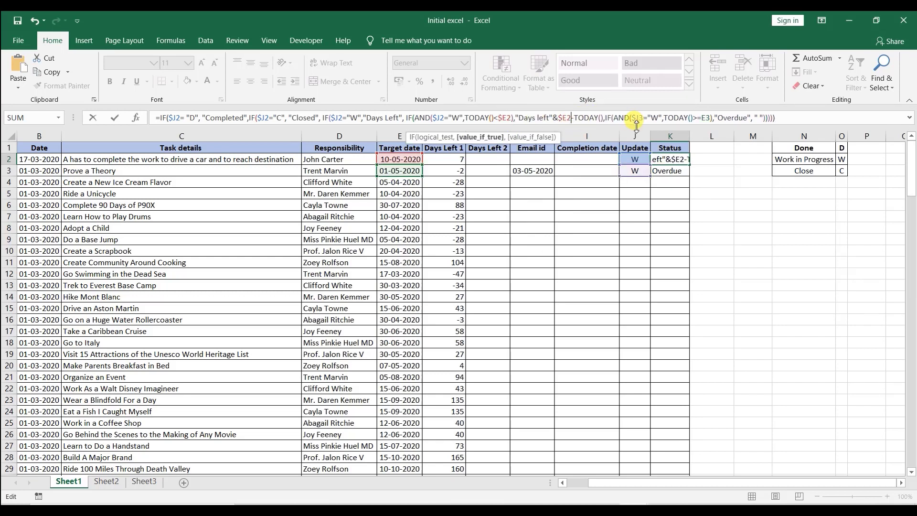
left_click(647, 118)
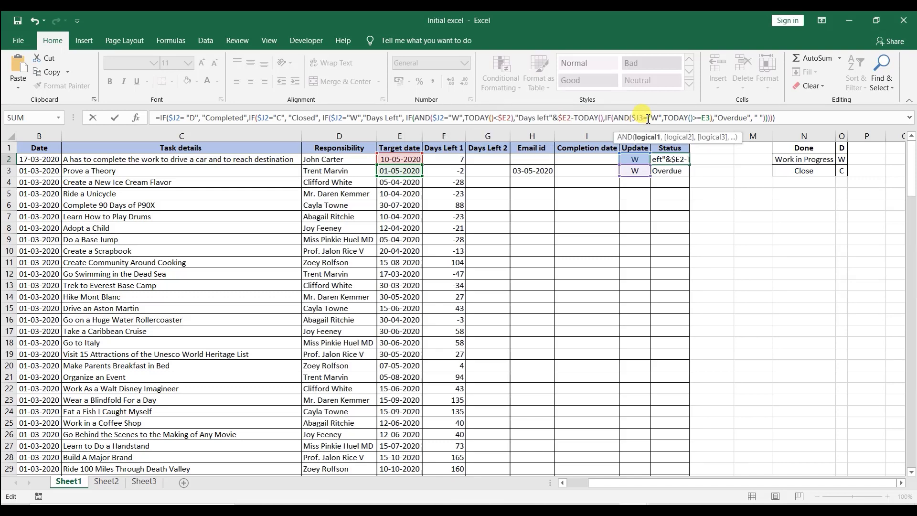
key("BackSpace")
type("2")
left_click(713, 117)
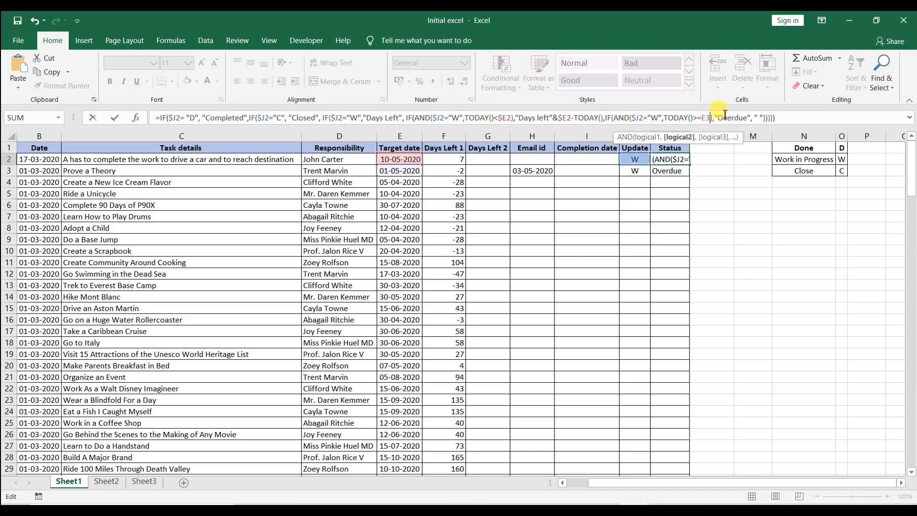
key("BackSpace")
type("2")
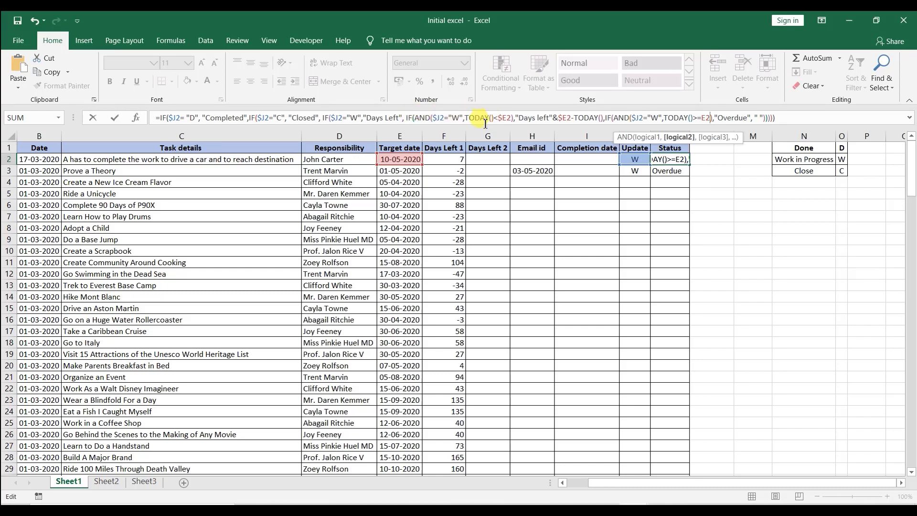
- Add a trailing space inside the "Days left " text in K2, review the two AND branches and commit the formula
left_click(546, 117)
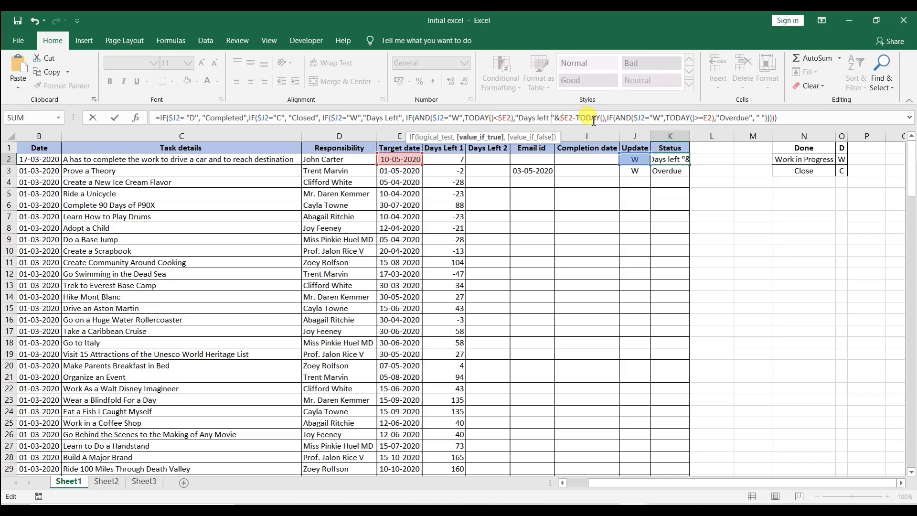
left_click(609, 119)
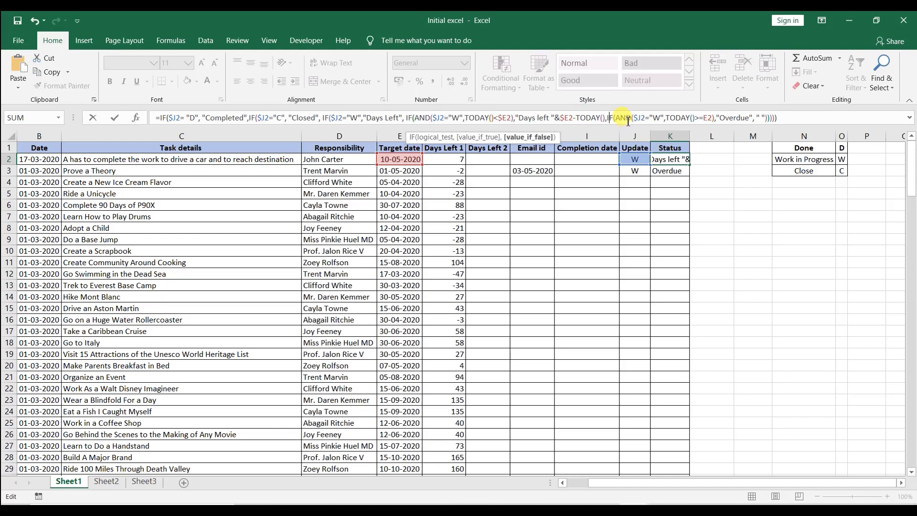
left_click(637, 119)
left_click(642, 117)
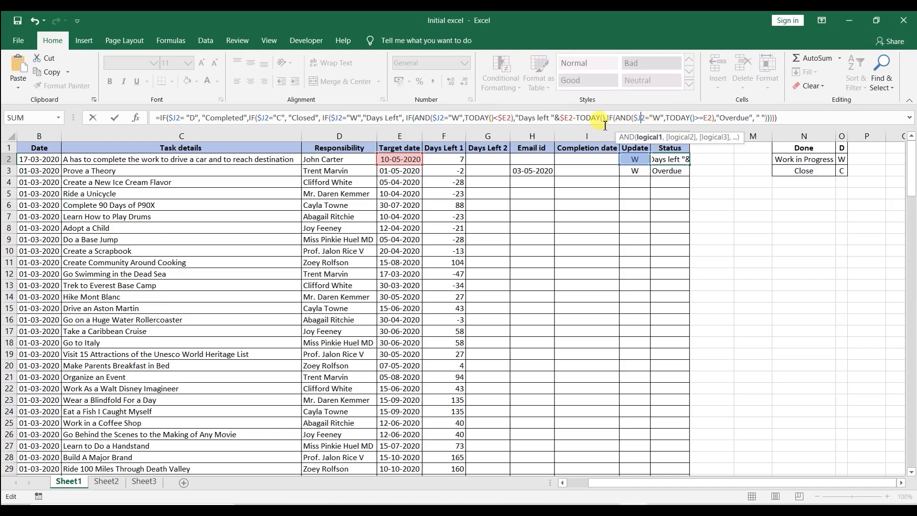
left_click_drag(611, 120, 415, 120)
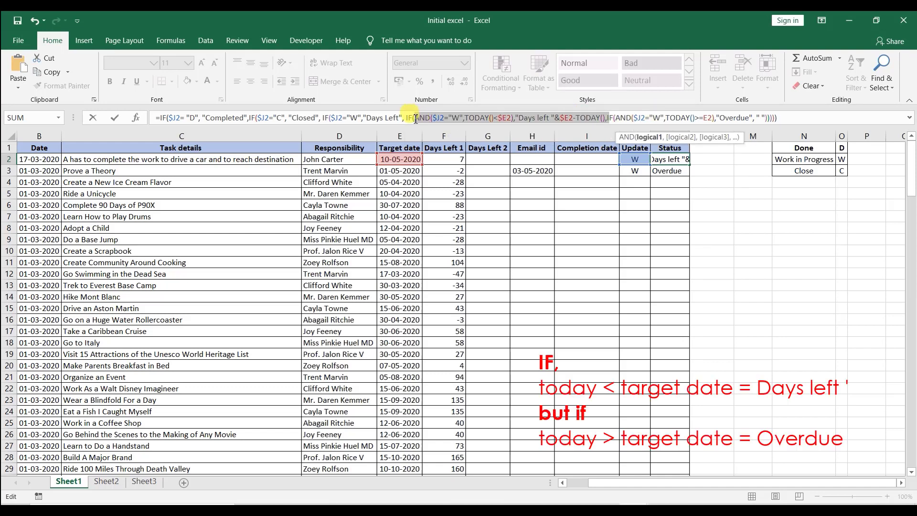
left_click(611, 118)
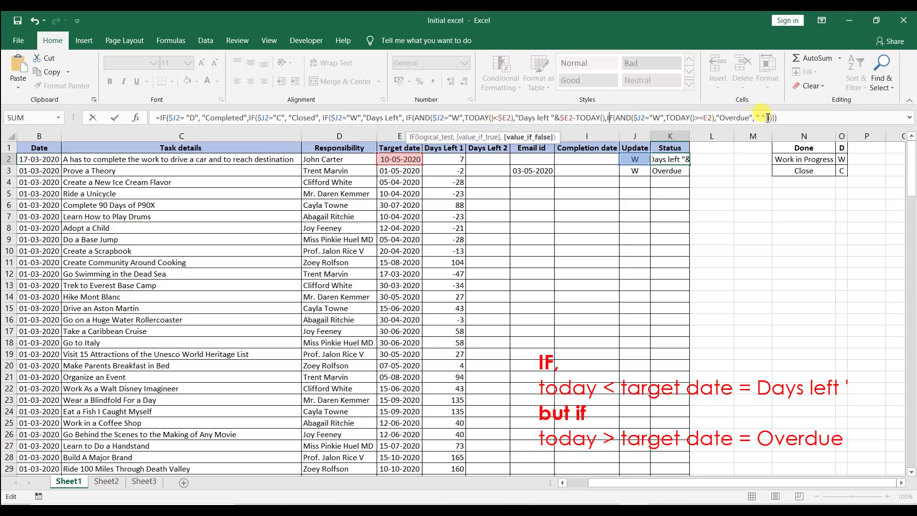
key("Return")
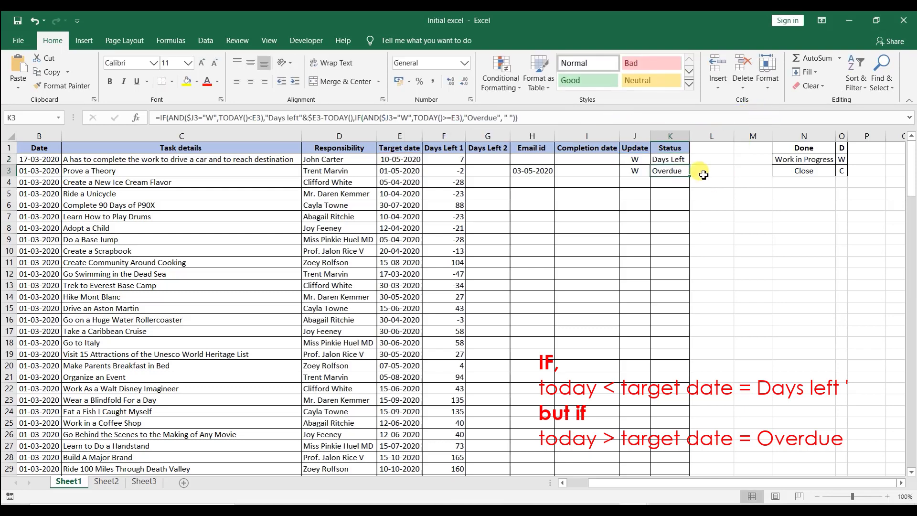
- Autofit the Status column to its contents
left_click(678, 160)
left_click_drag(690, 136, 690, 136)
double_click(689, 136)
- Test the K2 status by setting the Update code in J2 to D, C and back to W
left_click(641, 160)
left_click(655, 160)
left_click(647, 169)
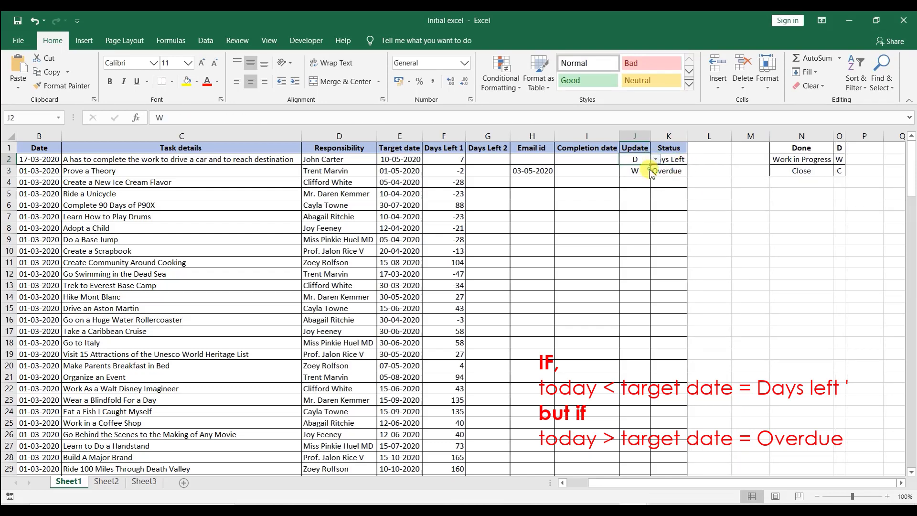
left_click(655, 160)
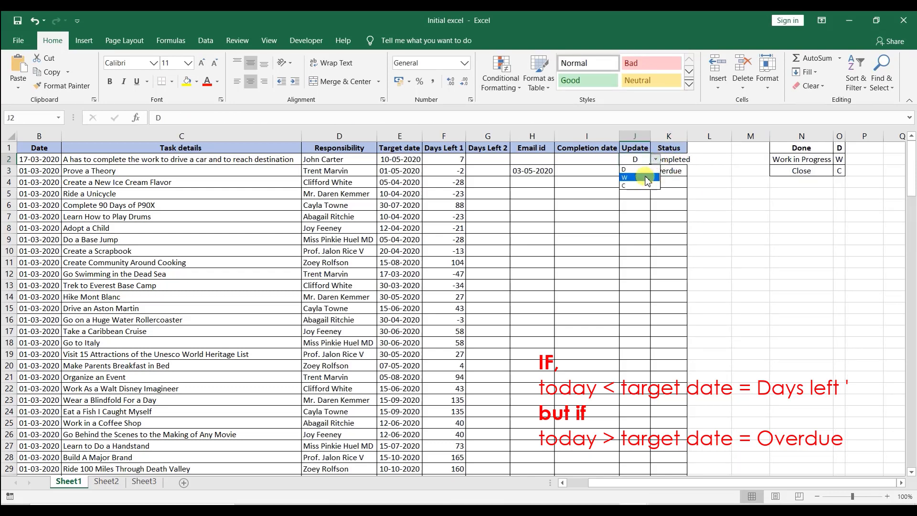
left_click(642, 184)
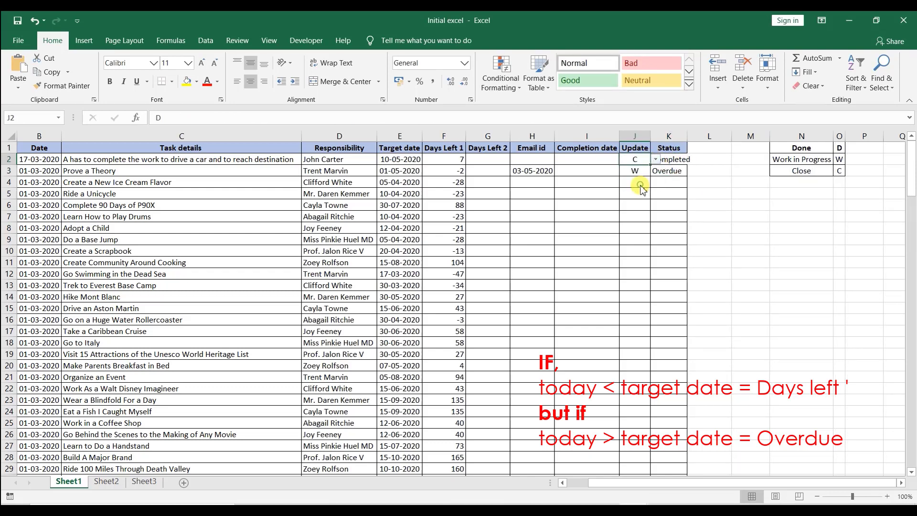
left_click(655, 159)
left_click(651, 177)
- Remove the redundant IF($J2="W","Days Left" layer from K2, tidy the separators after "Closed" and commit the corrected formula
left_click(673, 160)
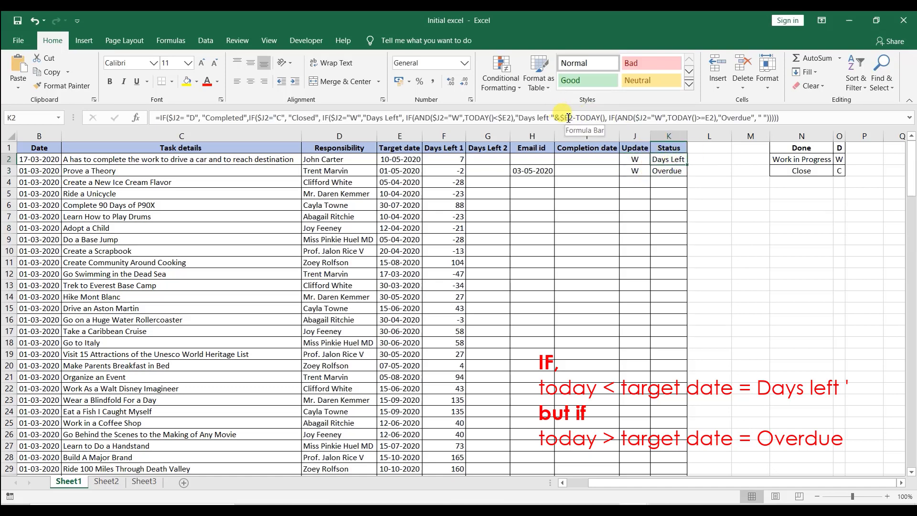
left_click_drag(321, 117, 359, 117)
left_click(374, 118)
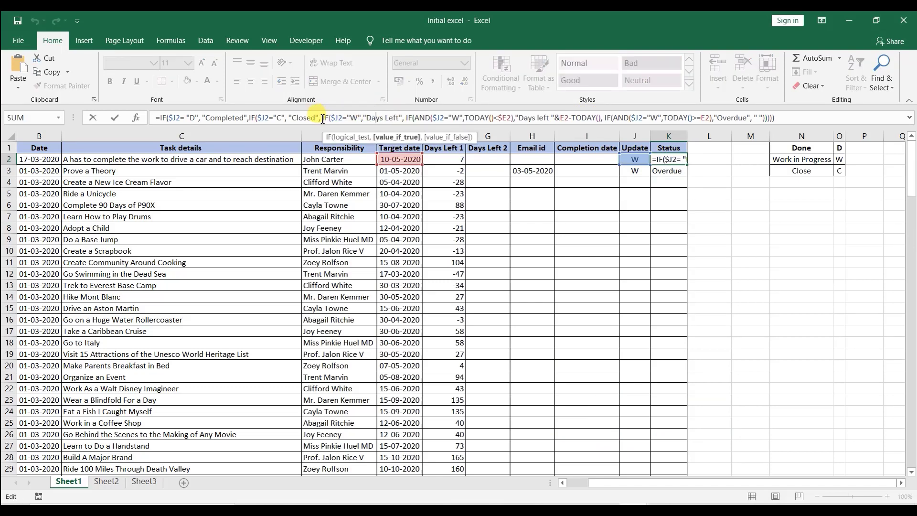
left_click_drag(324, 119, 398, 118)
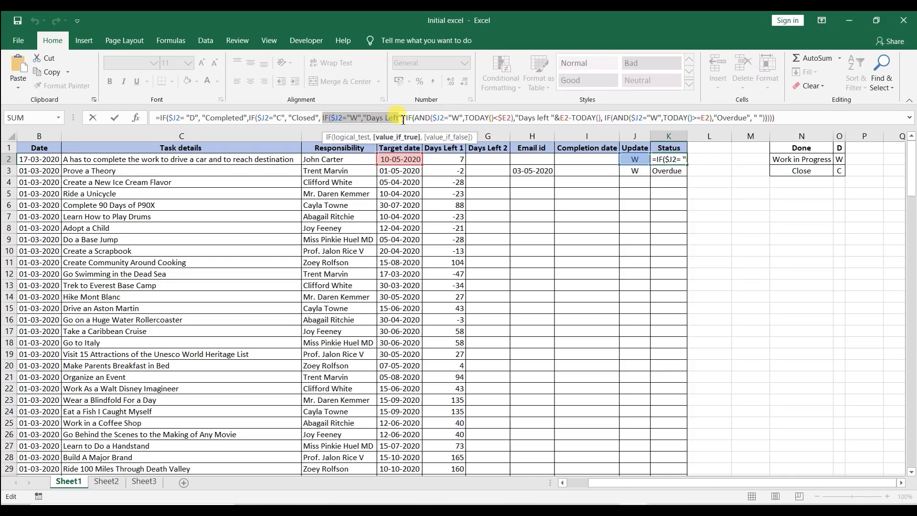
key("BackSpace")
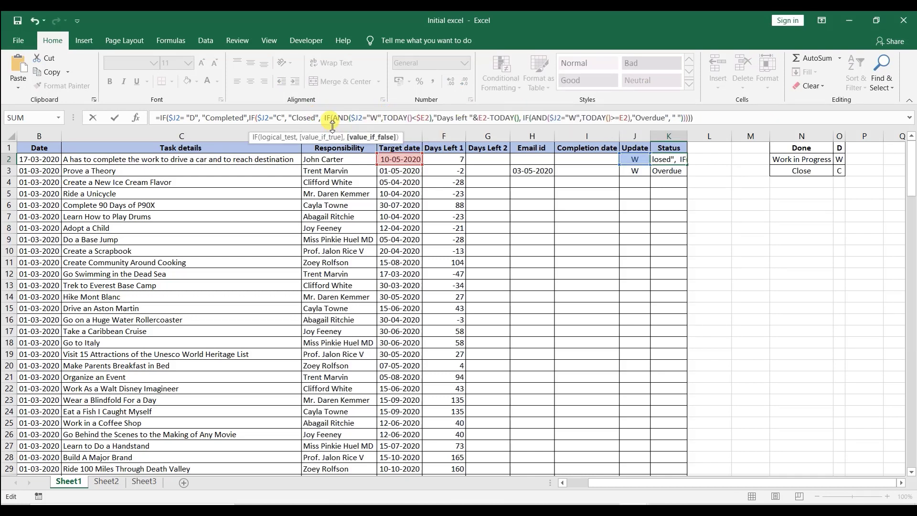
left_click(316, 118)
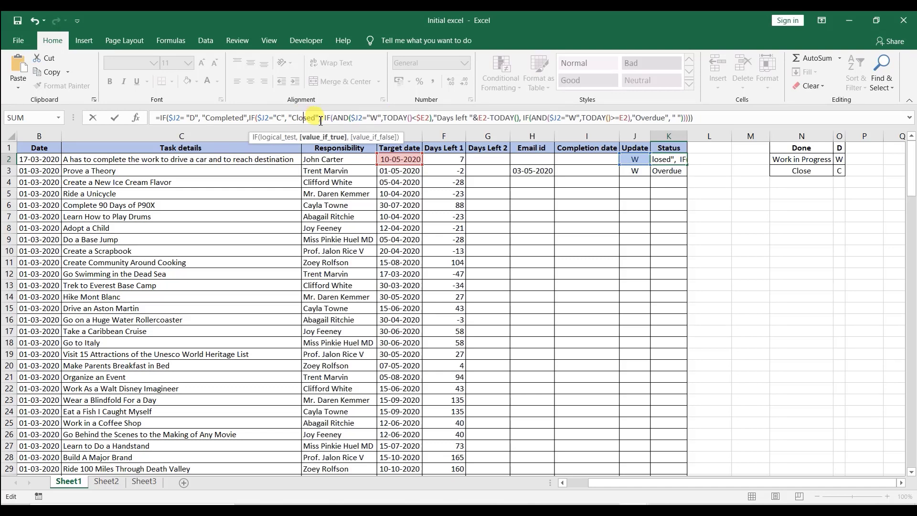
type(",")
key("Return")
key("Return")
- Select K2 to check its corrected formula and widen the Status column to fit the full status text
left_click(678, 161)
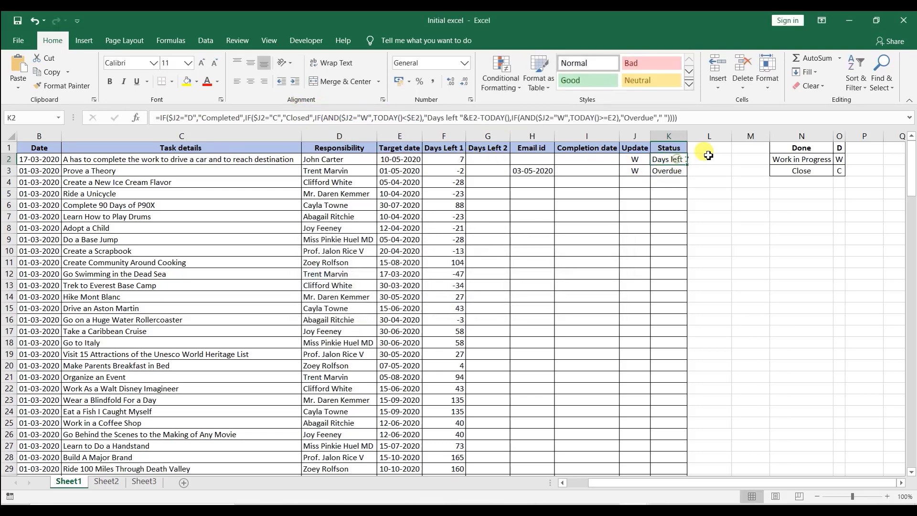
left_click(671, 136)
left_click(709, 160)
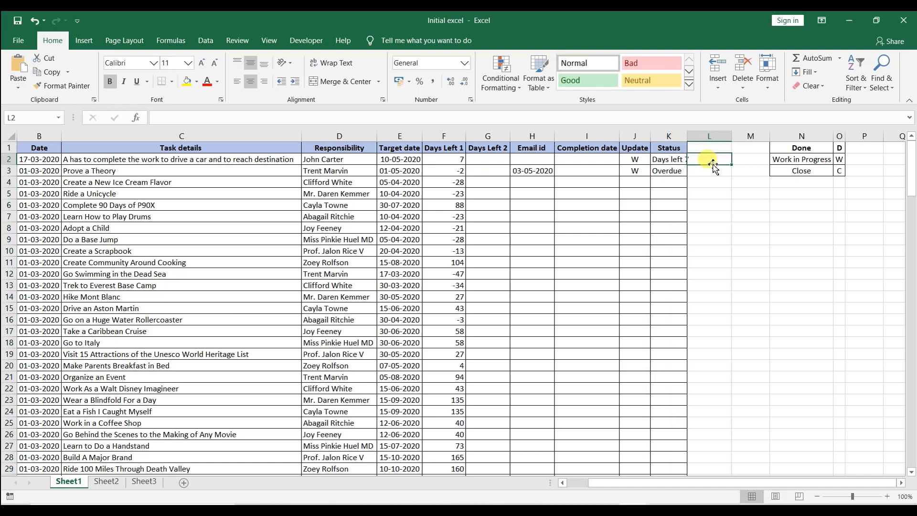
double_click(686, 141)
- Set the target date in E2 to 01-05-2020 and check the resulting status in K2
left_click(412, 159)
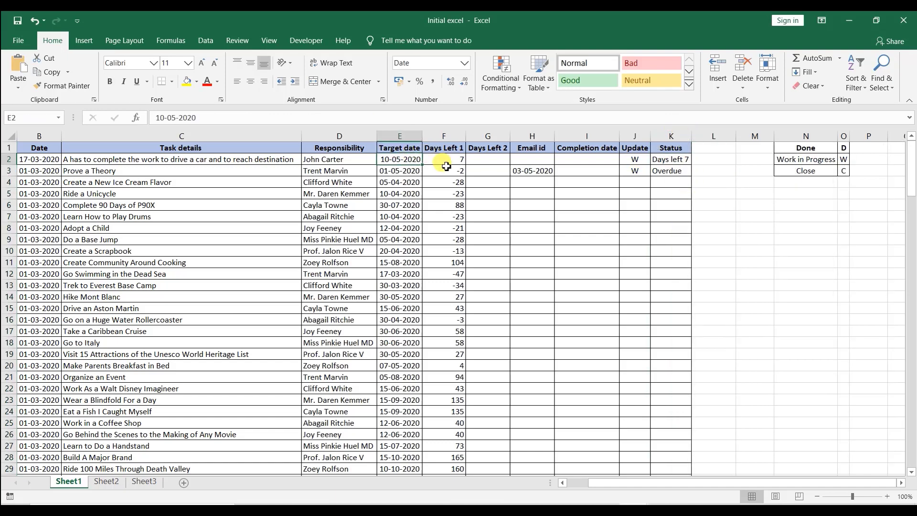
type("01")
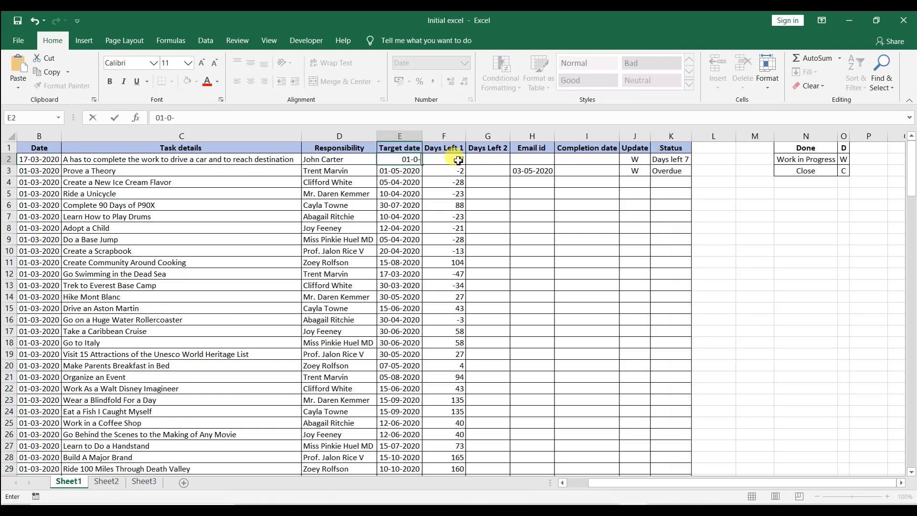
type("-05-2020")
key("Return")
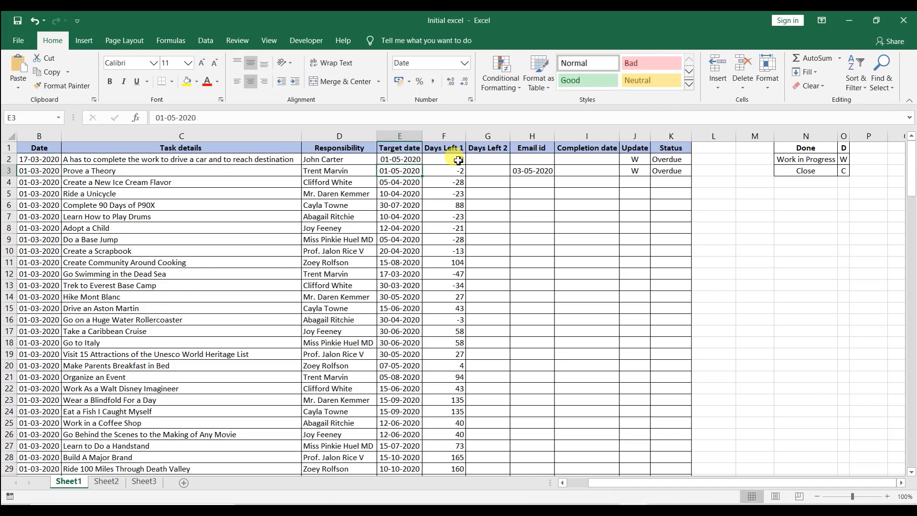
left_click(668, 160)
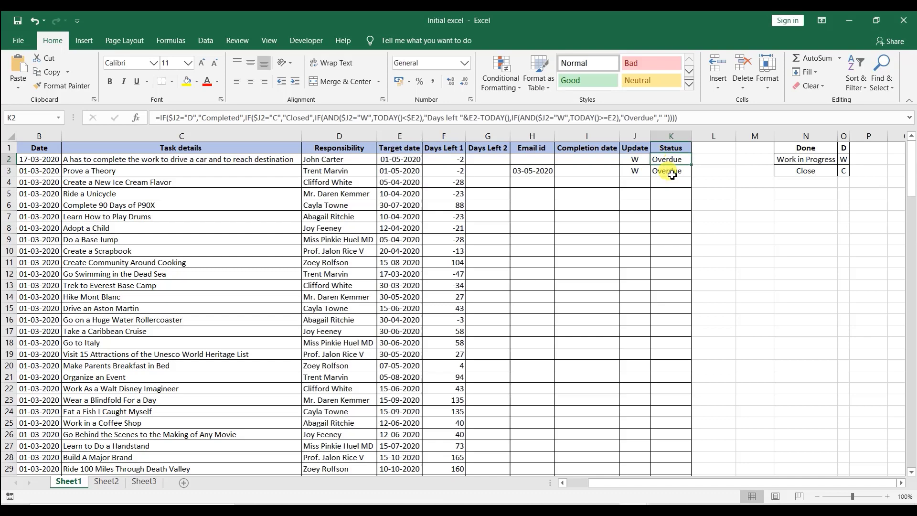
left_click(558, 183)
left_click(662, 158)
key("alt+Tab")
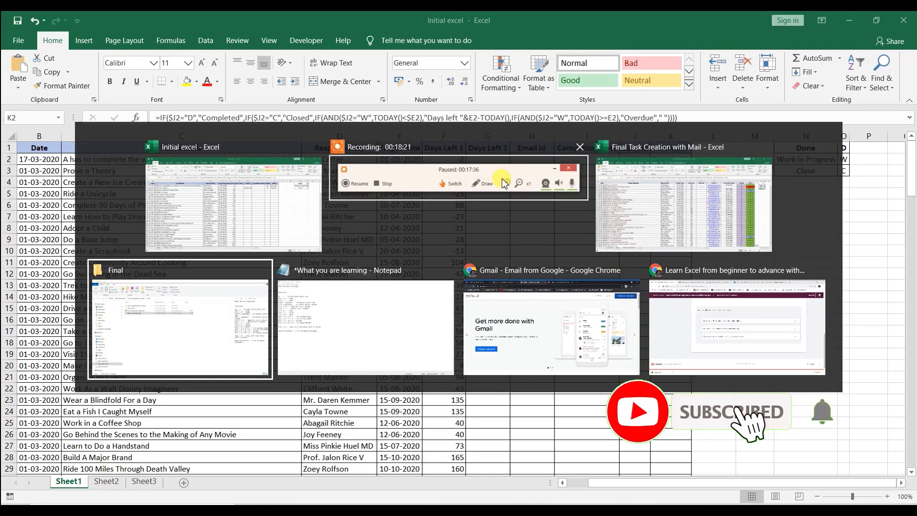
- Switch to the Notepad notes and add "Nested IF,", "Simple IF," and "IF(AND)" on separate lines below the data validation note
key("alt+Tab")
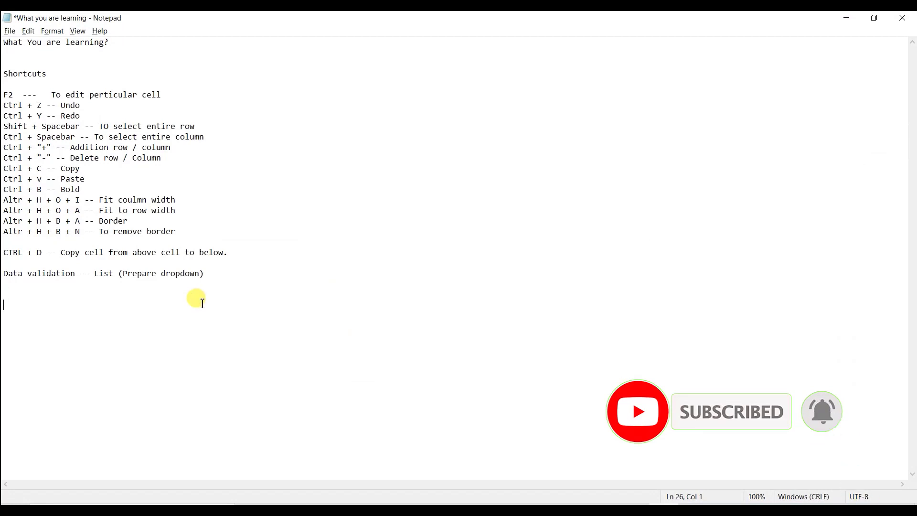
type("Nested IF,")
key("Return")
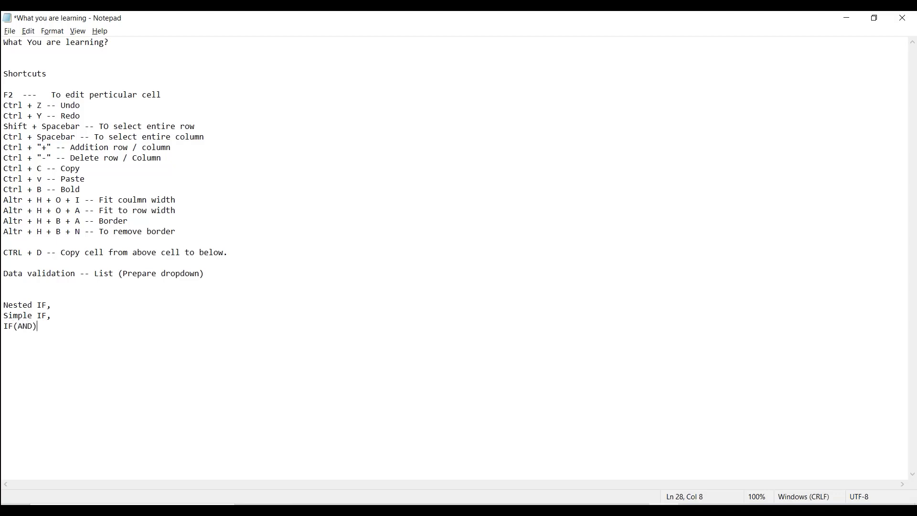
- Return to the Excel workbook, clear the date in H3 and the Update code in J3, and check the status in K3
key("alt+Tab")
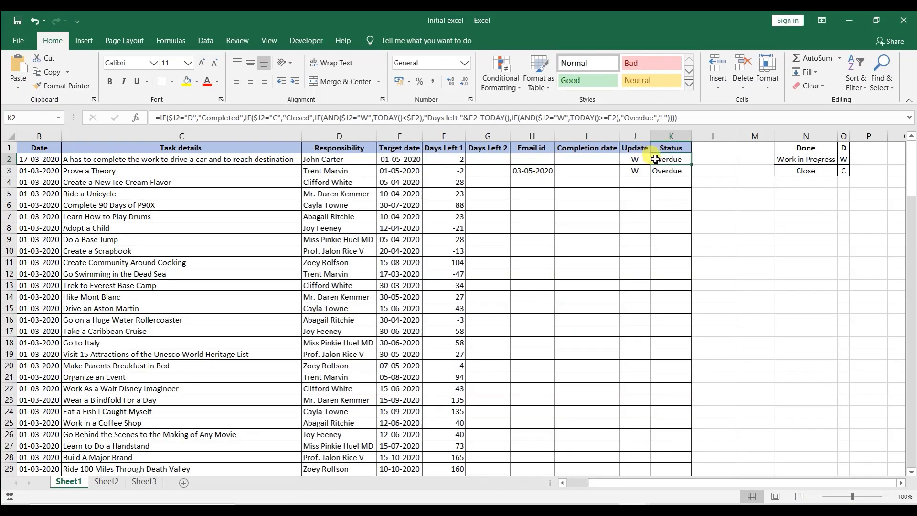
left_click(668, 170)
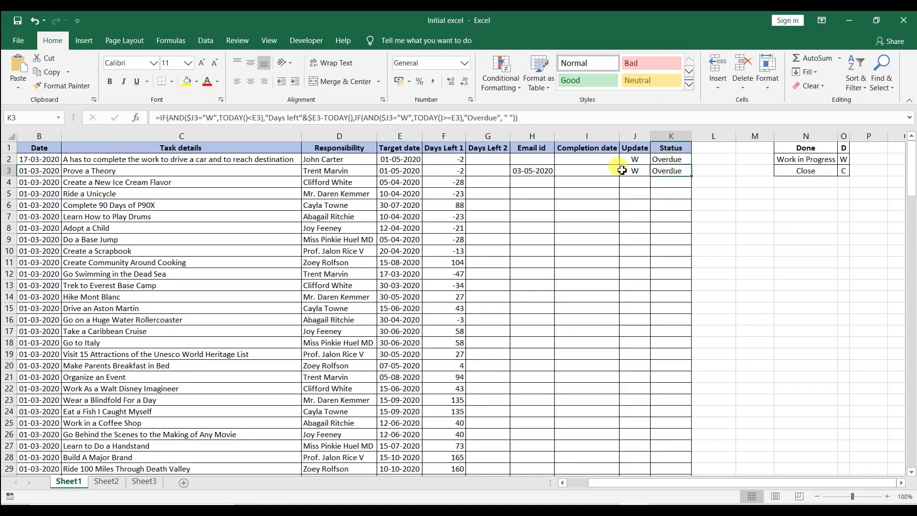
left_click(535, 170)
key("Delete")
left_click(634, 170)
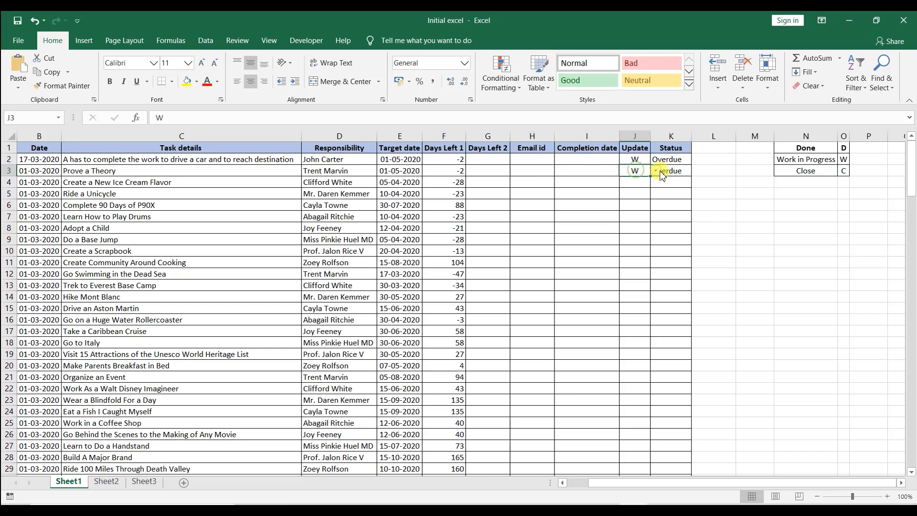
key("Delete")
left_click(673, 170)
left_click(638, 173)
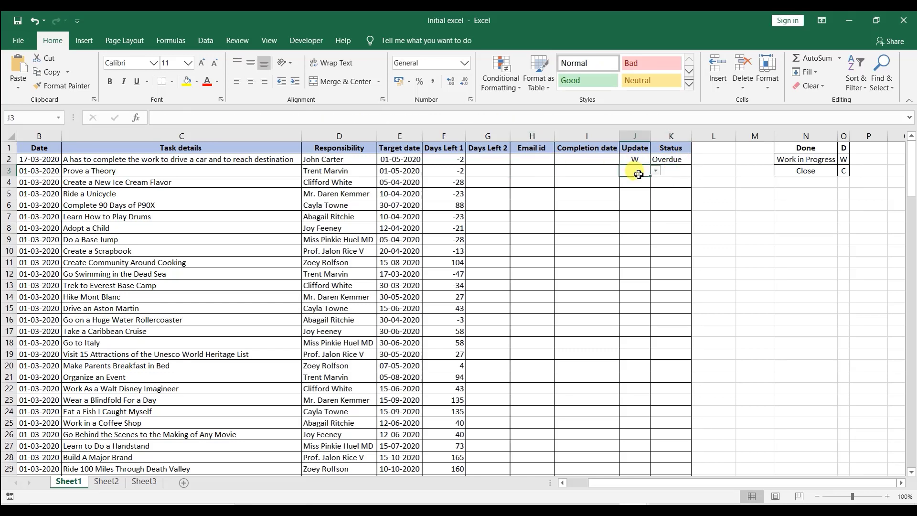
left_click(656, 170)
left_click(687, 180)
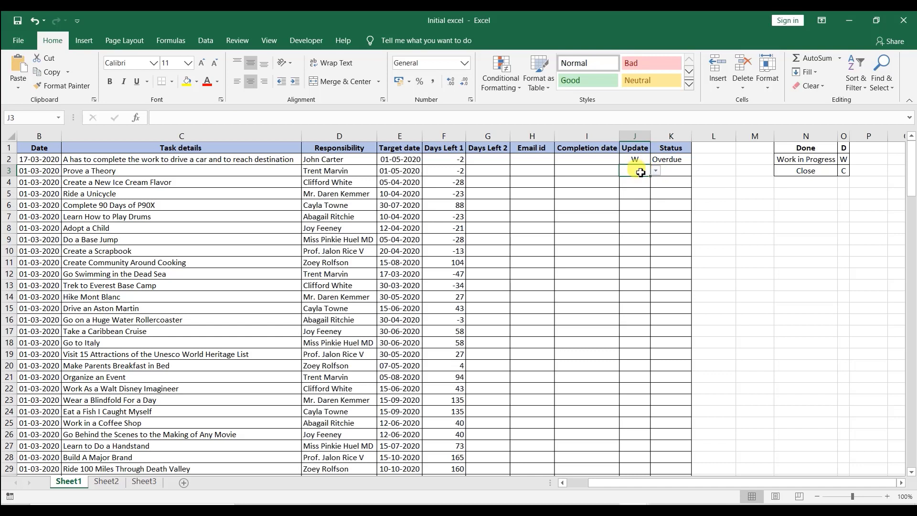
left_click(670, 171)
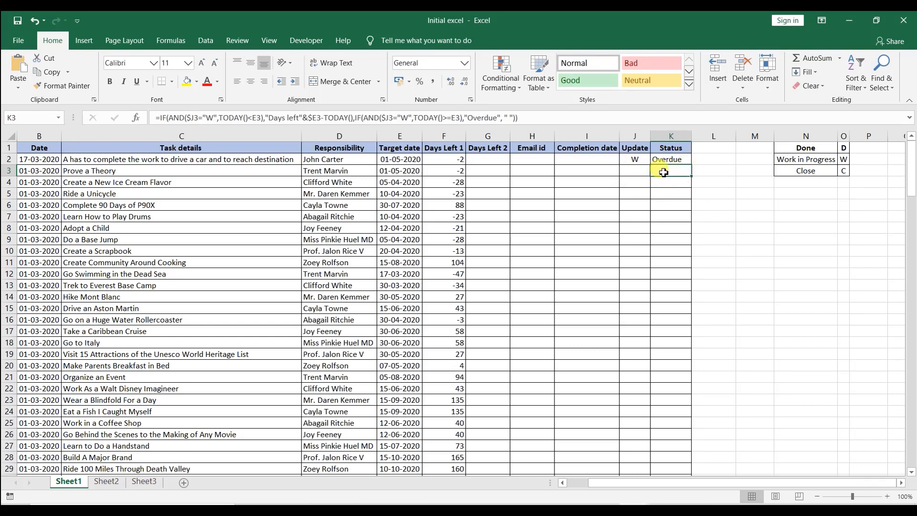
- Copy the K2 status formula down the Status column to the last task row and check copied cells near the end
left_click(684, 162)
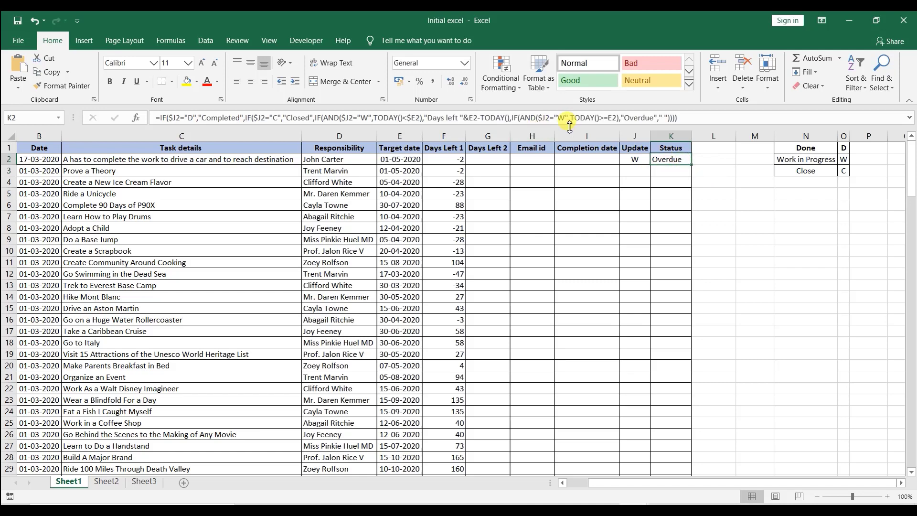
left_click_drag(513, 118, 687, 119)
key("Escape")
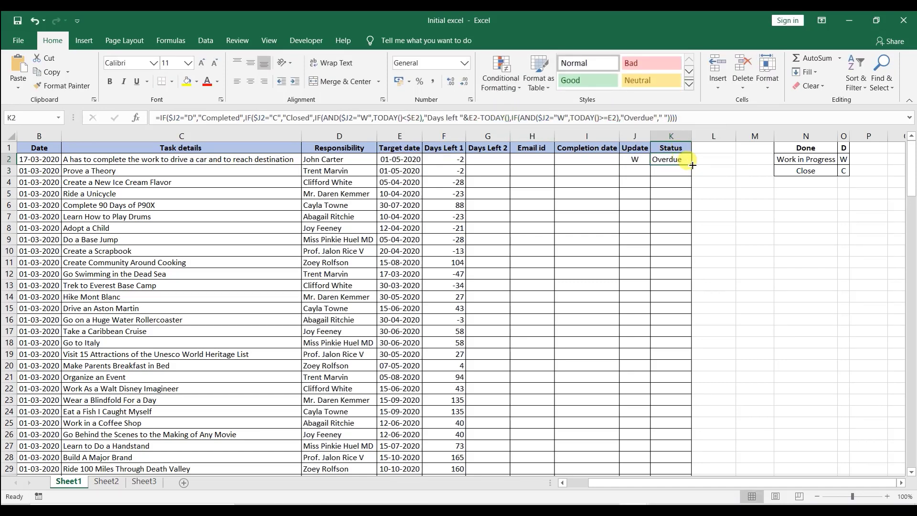
mouse_move(692, 164)
left_mouse_down()
mouse_move(706, 491)
mouse_move(669, 420)
mouse_move(669, 456)
mouse_move(702, 444)
left_mouse_up()
scroll(679, 427, "up", 1)
left_click(671, 331)
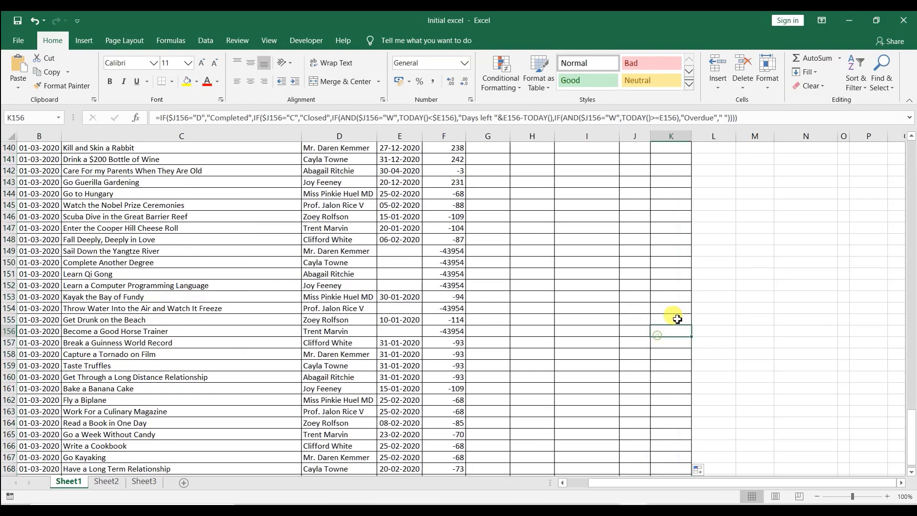
left_click(672, 203)
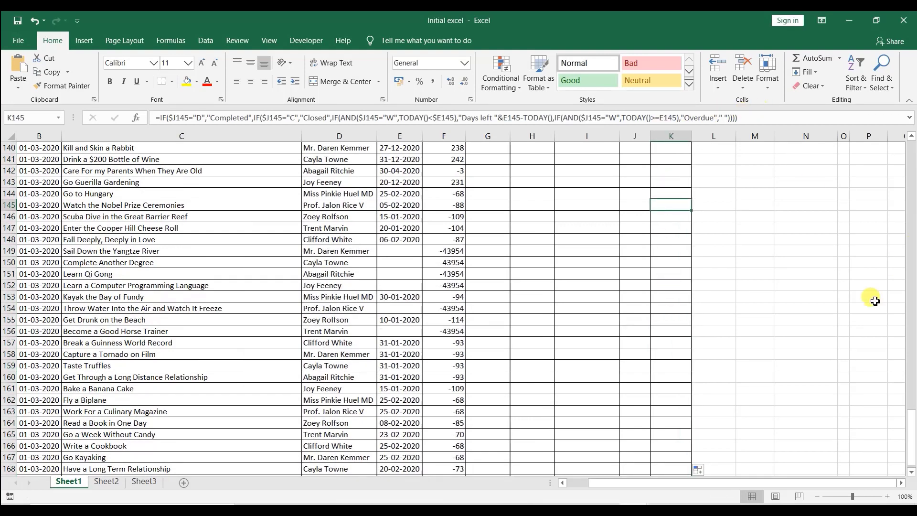
left_click_drag(910, 421, 696, 182)
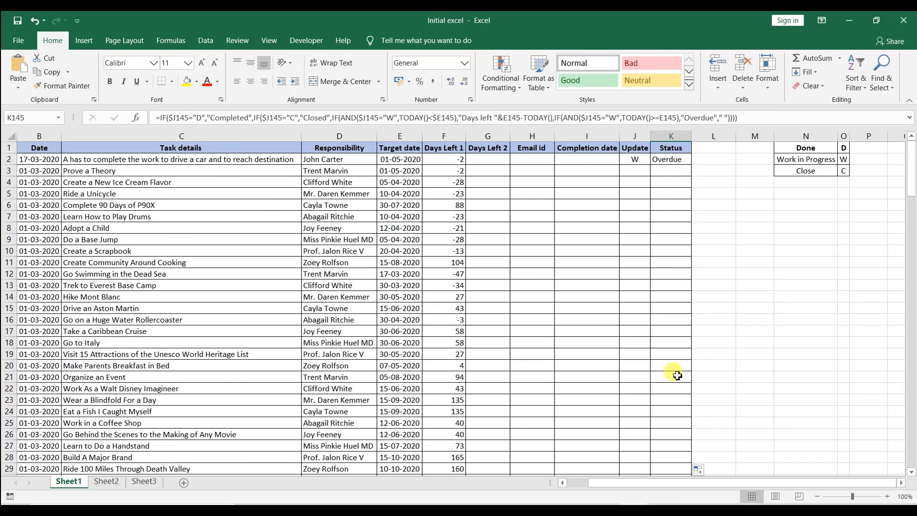
- Set the Update code to D in J2 and to W in J4
left_click(628, 155)
left_click(656, 159)
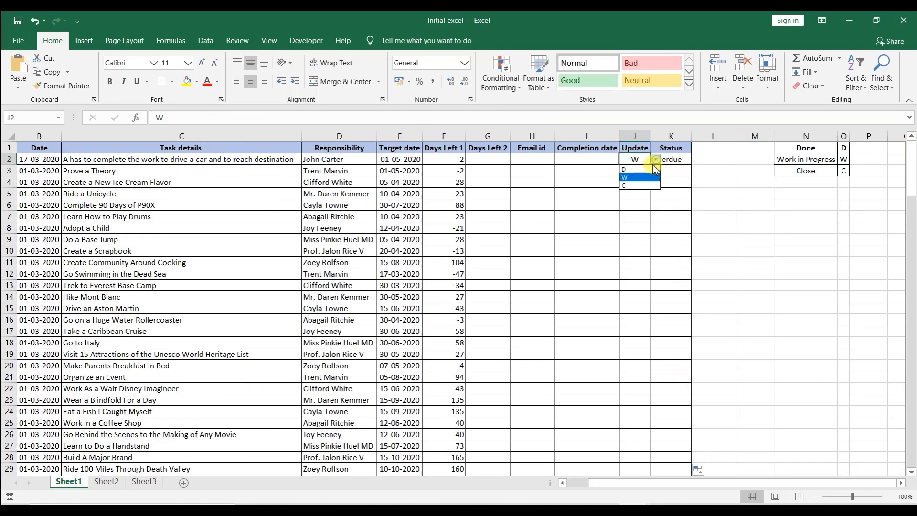
left_click(630, 168)
left_click(632, 184)
left_click(652, 186)
left_click(647, 183)
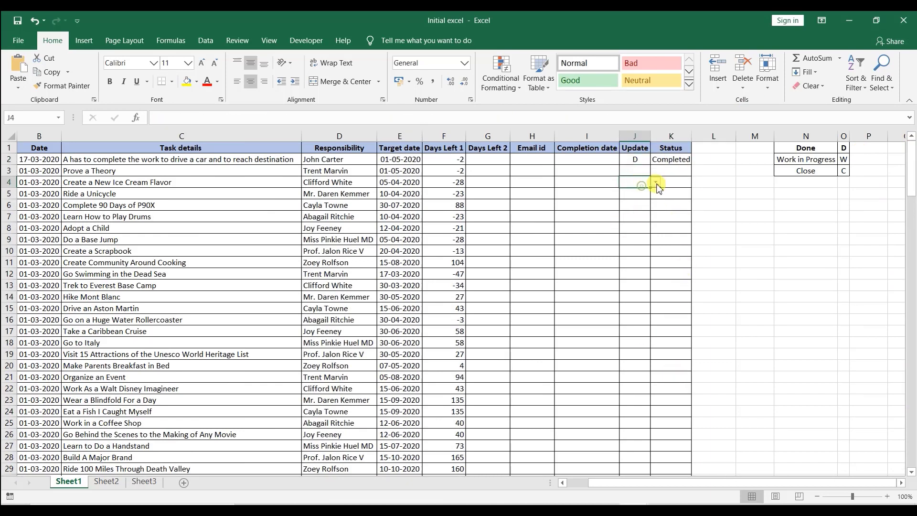
left_click(655, 182)
left_click(644, 196)
- Set the Update code to W for the tasks in J6 and J8
left_click(647, 206)
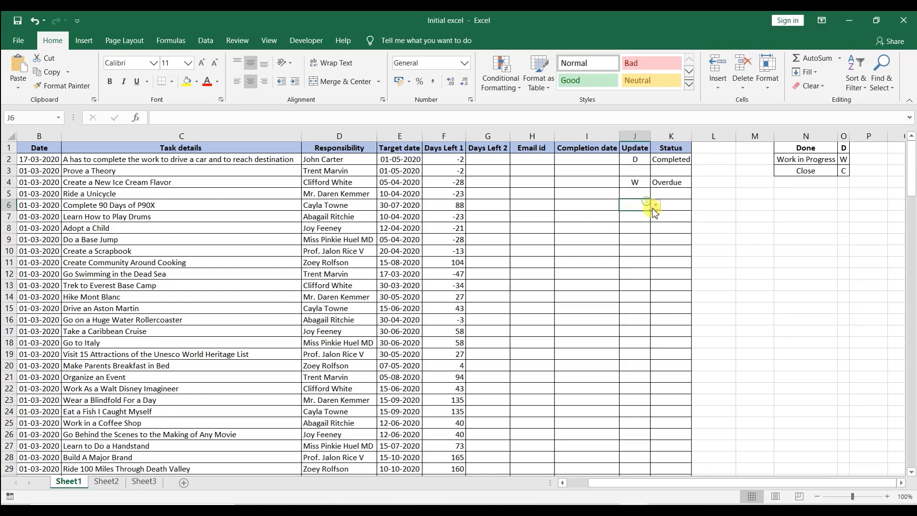
left_click(656, 207)
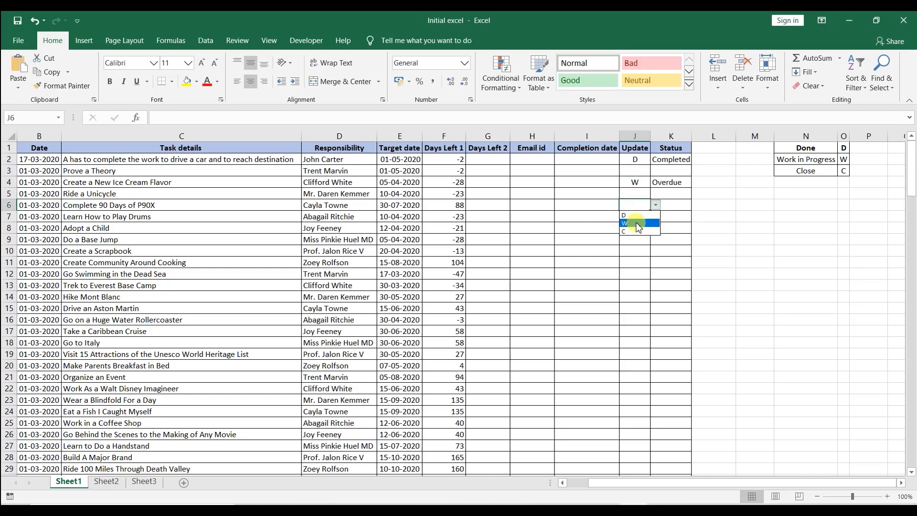
left_click(631, 223)
left_click(639, 228)
left_click(654, 228)
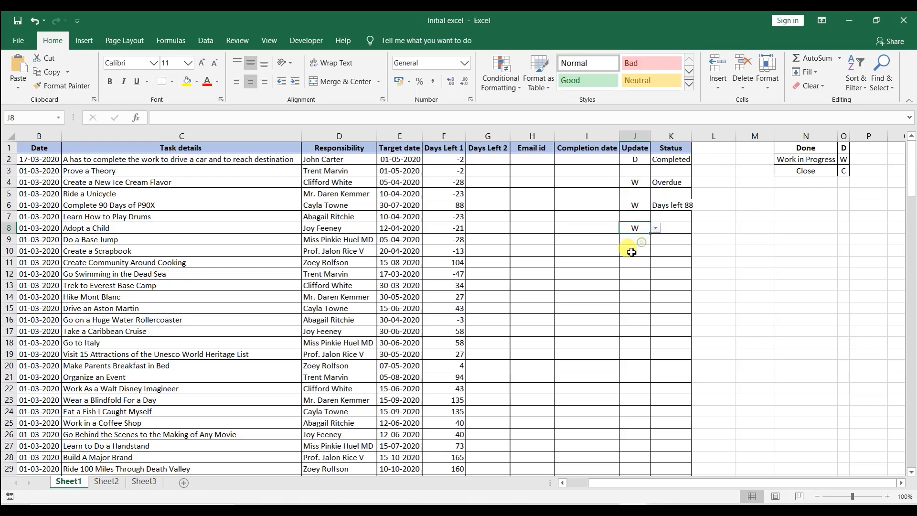
left_click(643, 246)
- Set the Update code in J5 to D
left_click(633, 168)
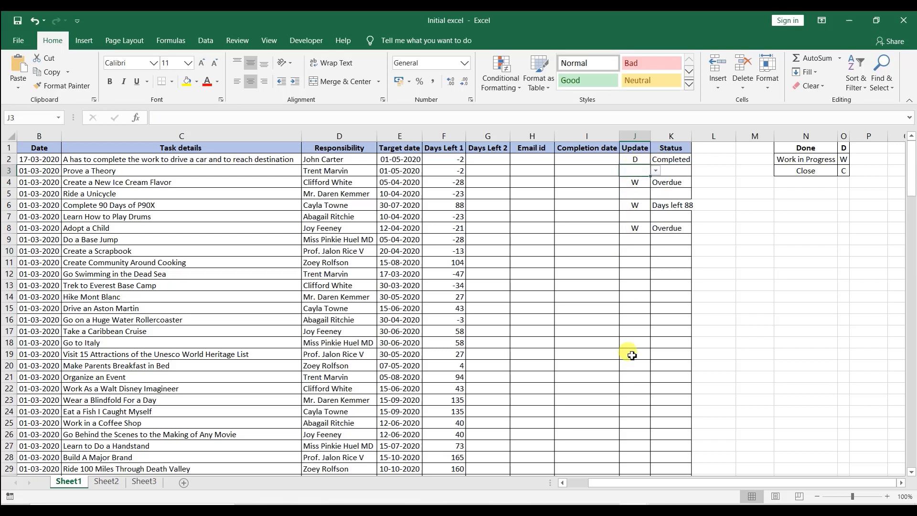
left_click(640, 192)
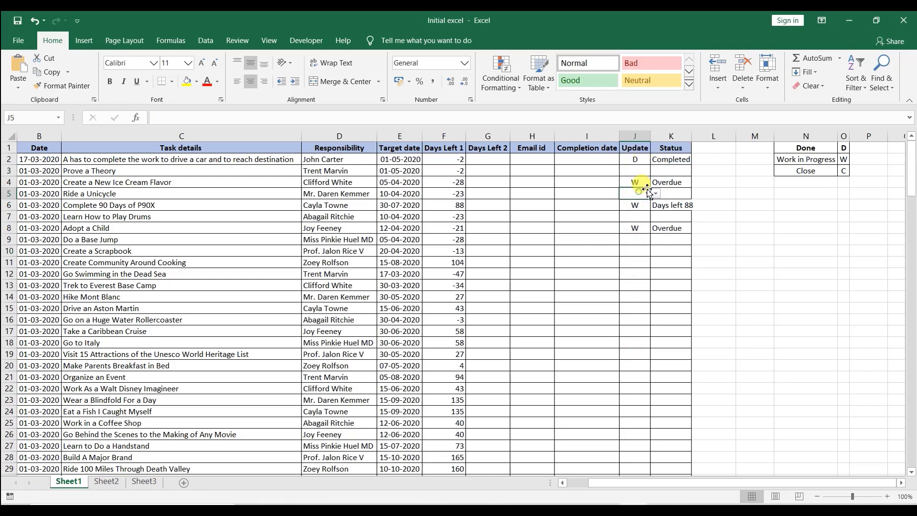
left_click(655, 193)
left_click(635, 202)
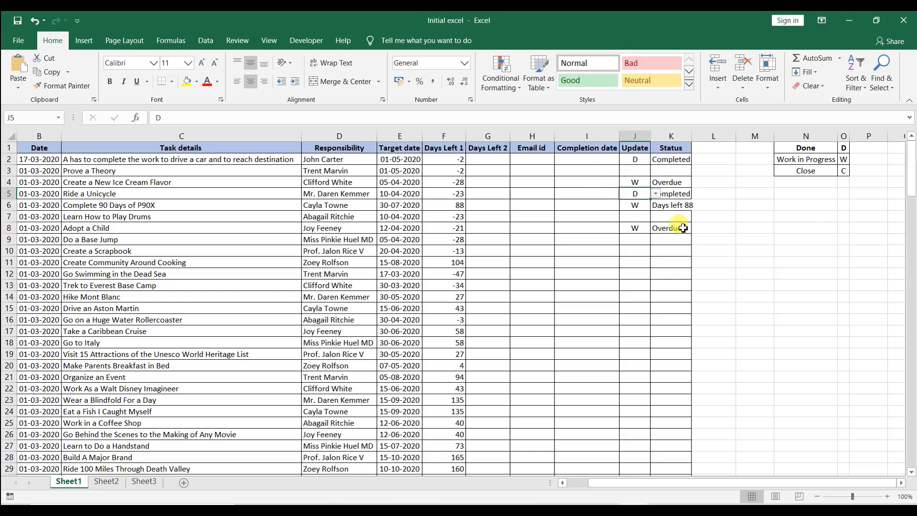
- Shade the Update column cells from J2 to J169 with a light orange fill
left_click_drag(640, 158, 630, 446)
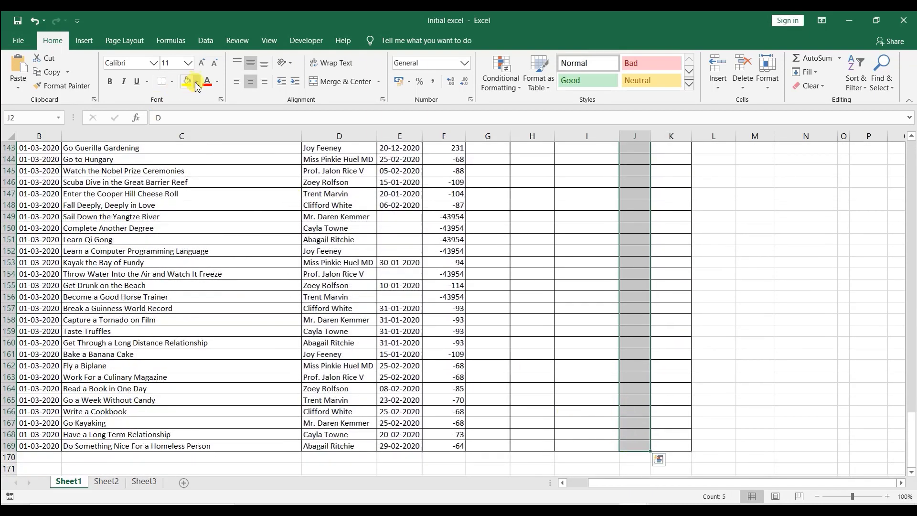
left_click(196, 83)
left_click(233, 117)
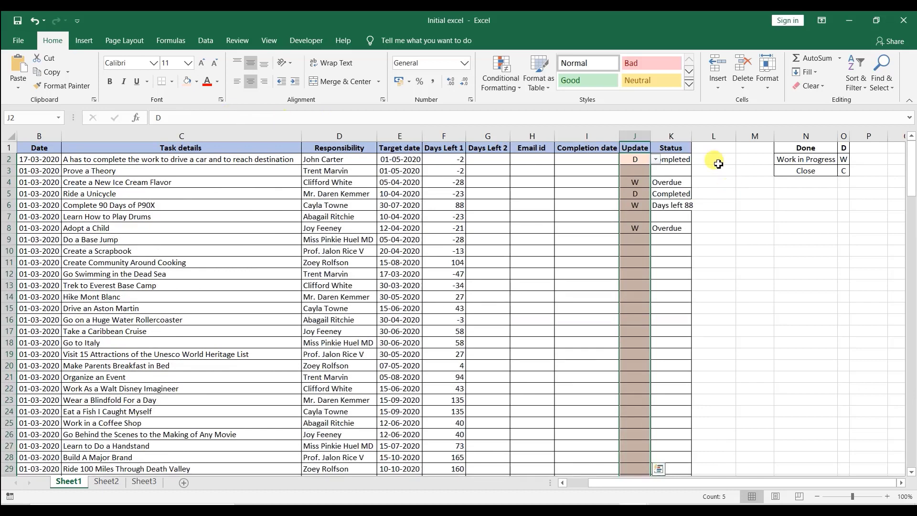
left_click(678, 167)
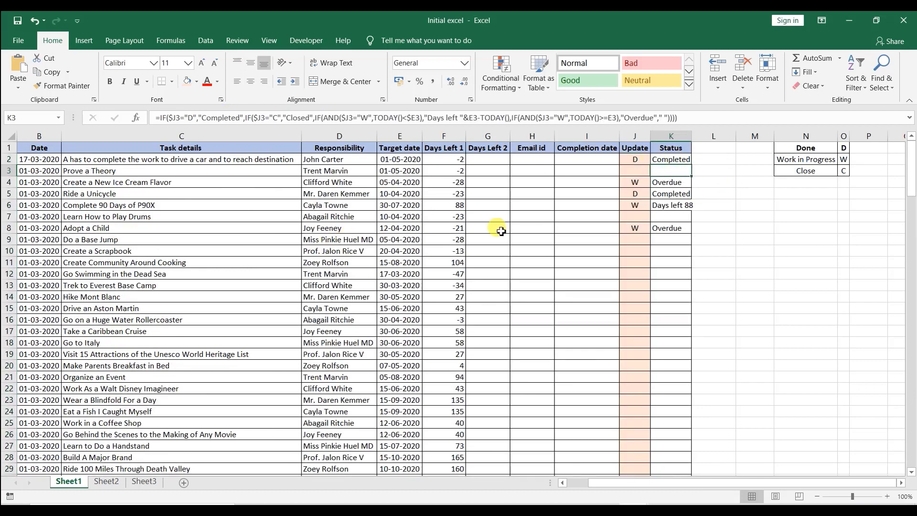